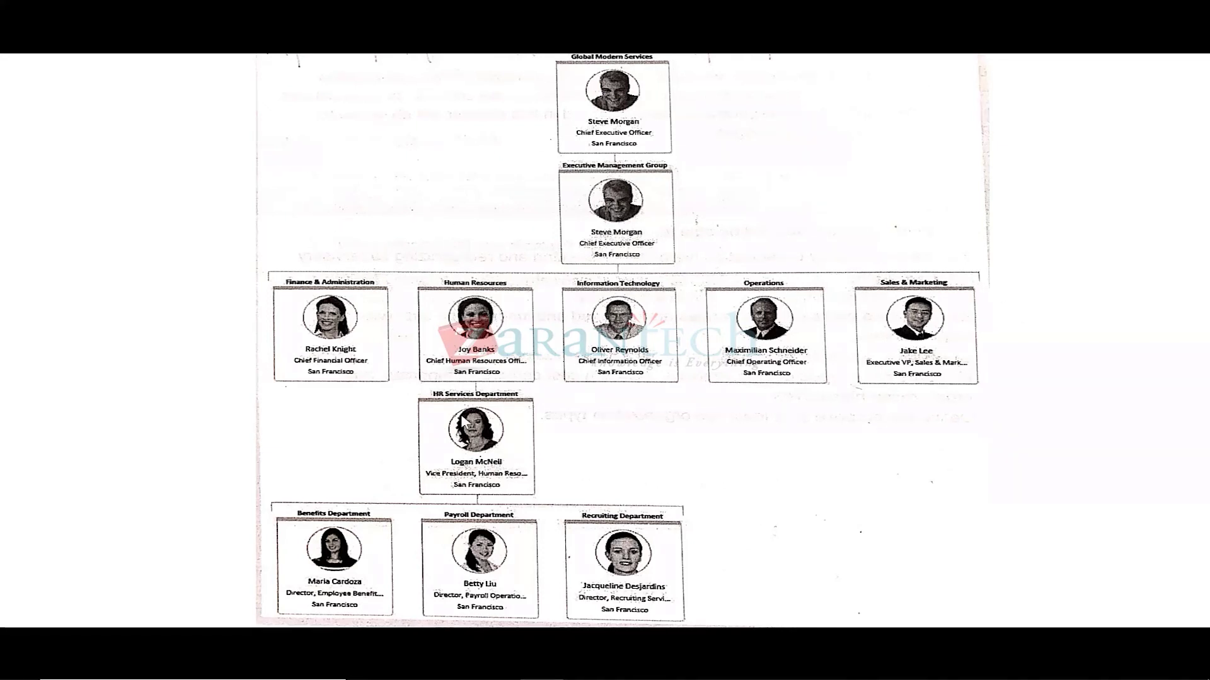
- Advance to the supervisory org characteristics slide, then switch to the Workday window
left_click(784, 491)
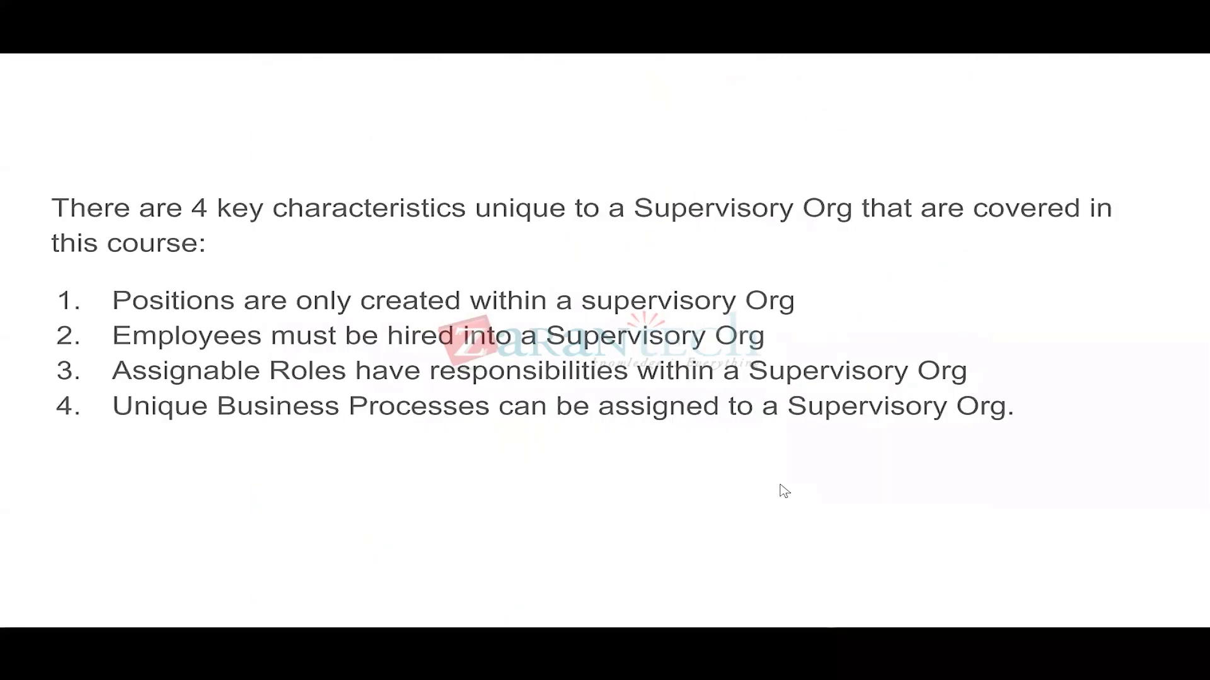
key("super+Tab")
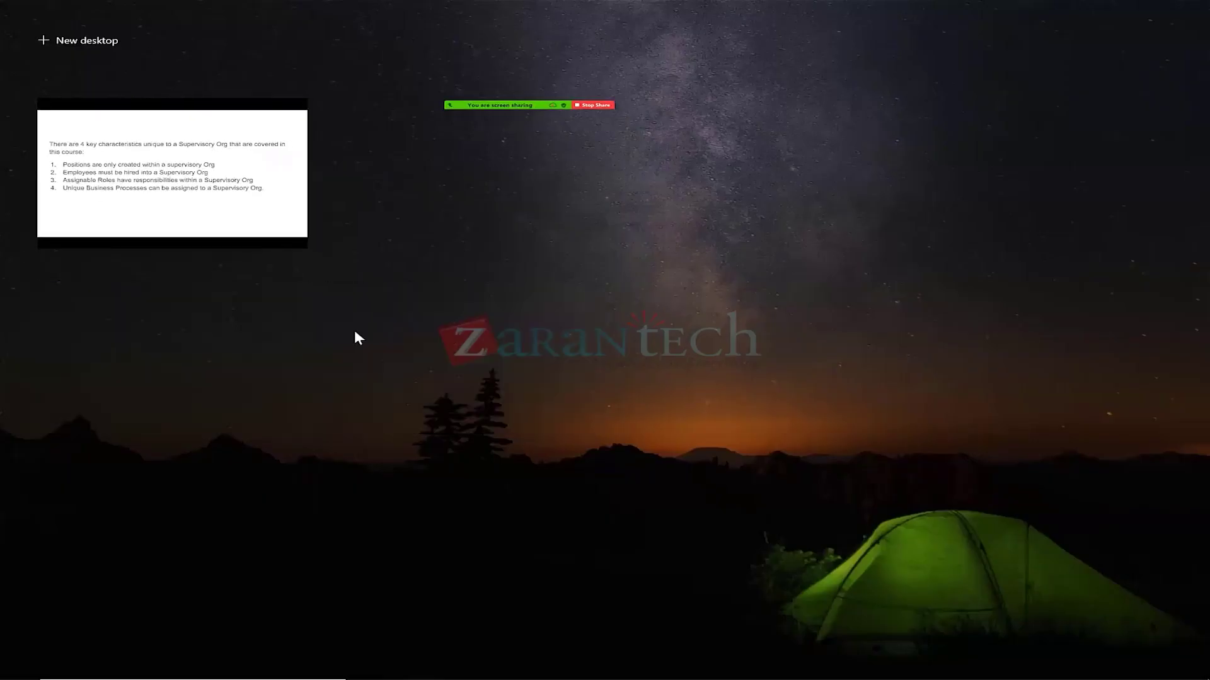
left_click(226, 343)
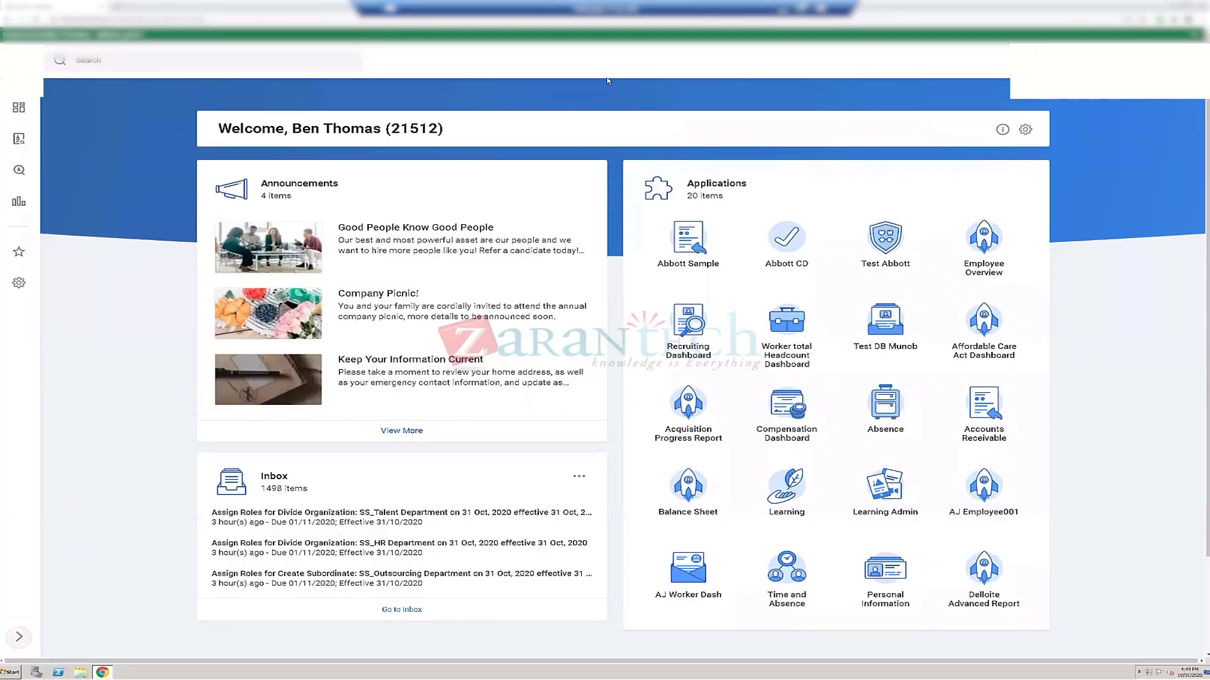
- Zoom the Workday page in and search 'start pro' to find the Start Proxy task
left_click(137, 61)
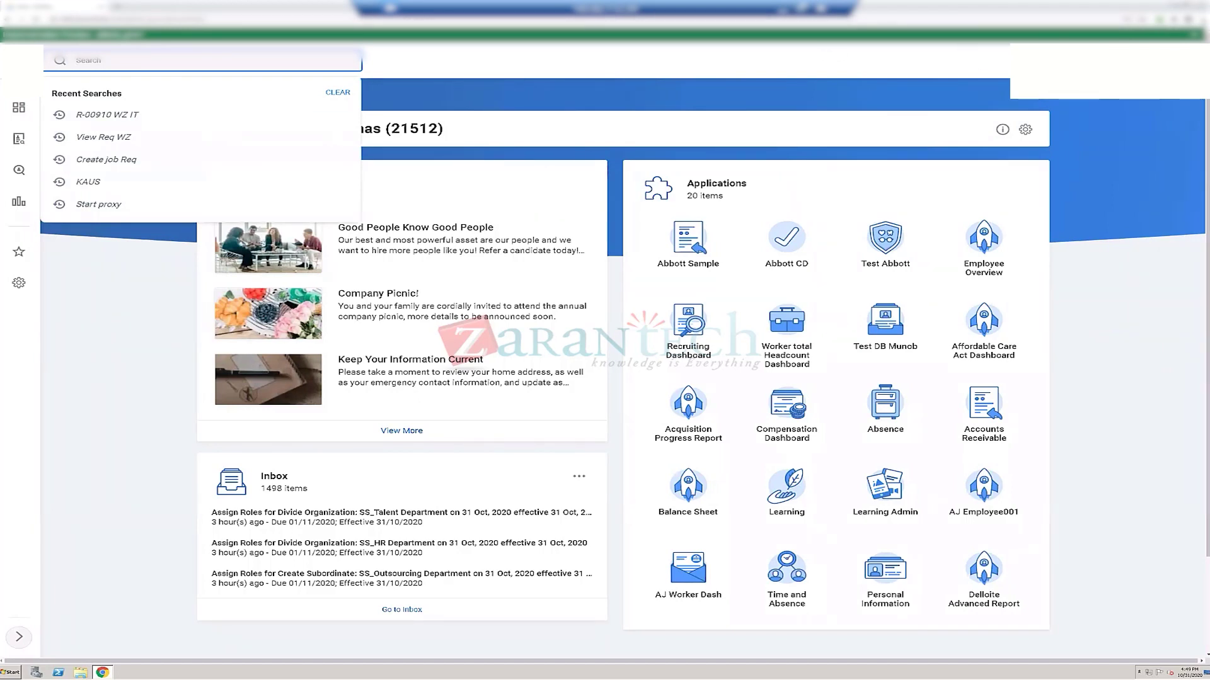
key("alt+f")
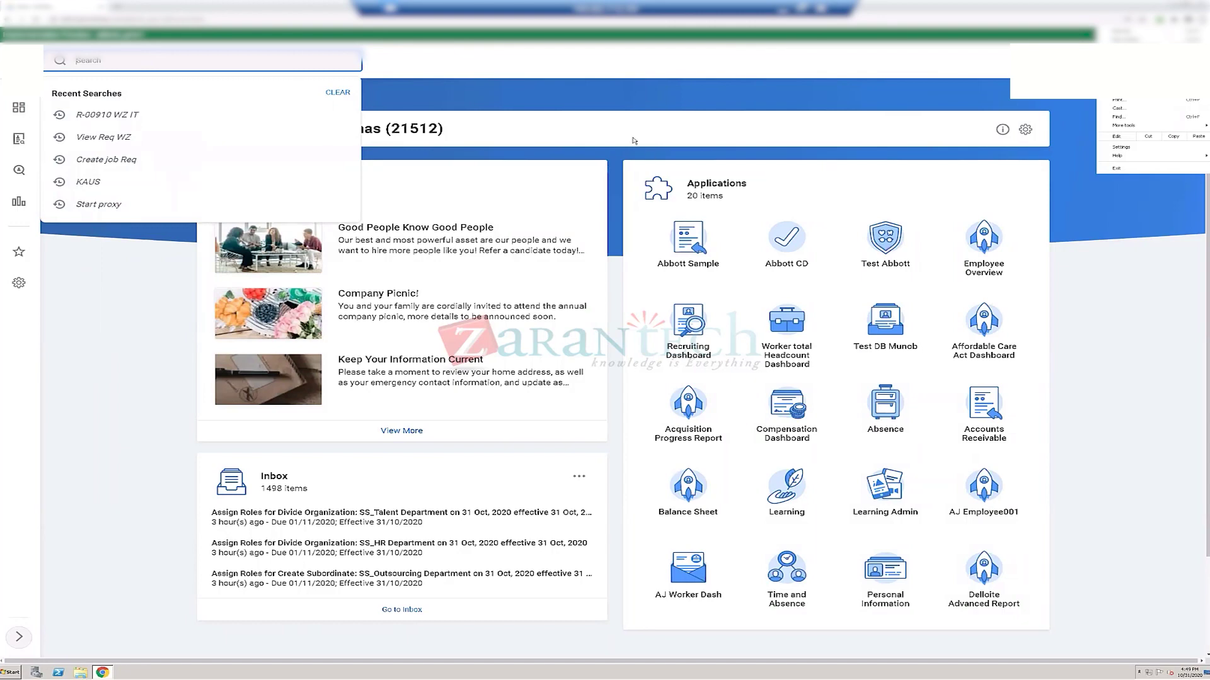
key("ctrl+plus")
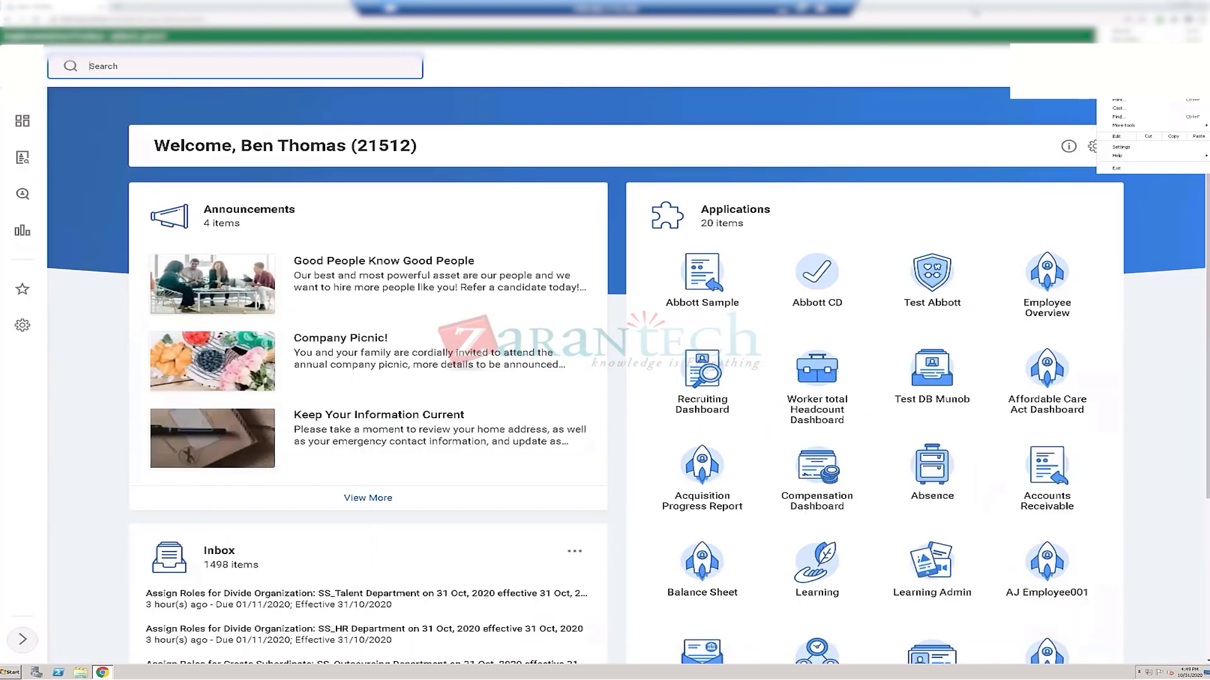
key("Escape")
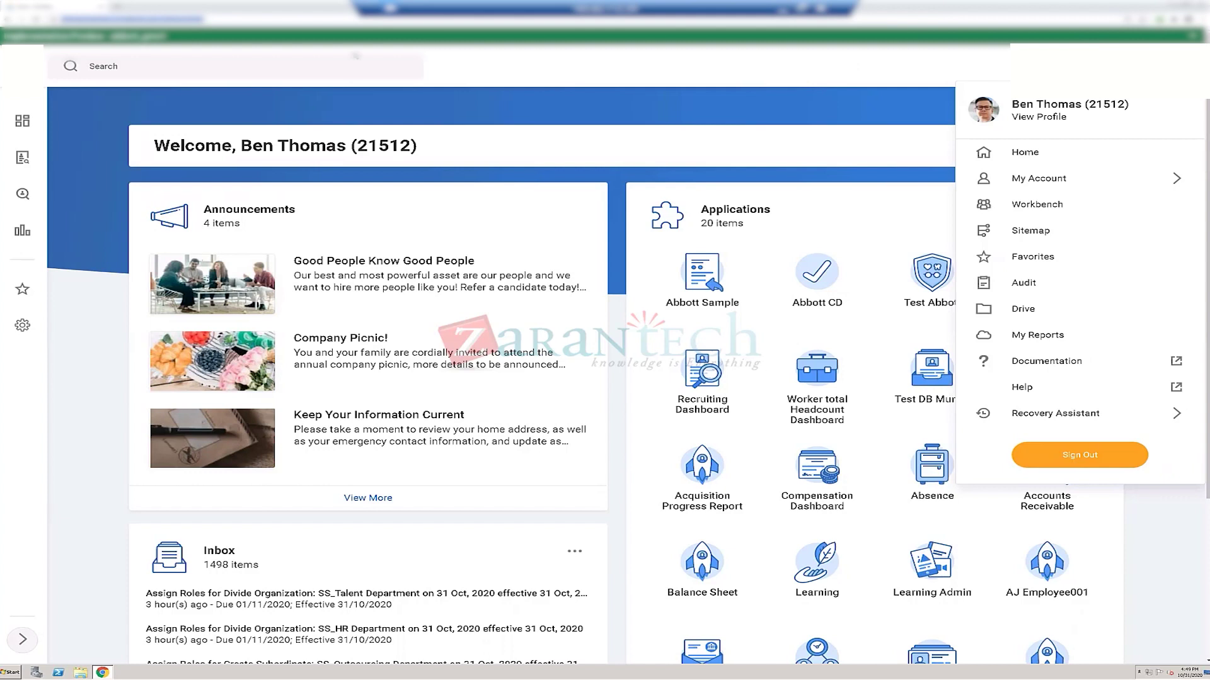
left_click(291, 71)
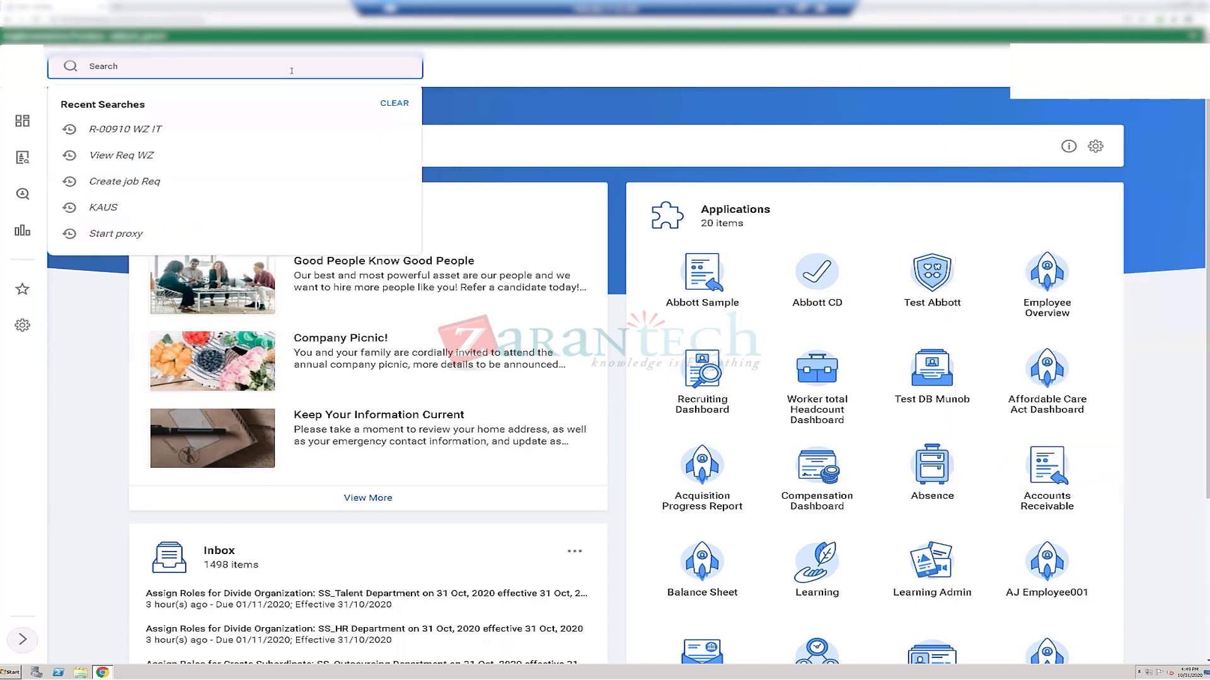
type("start proxy")
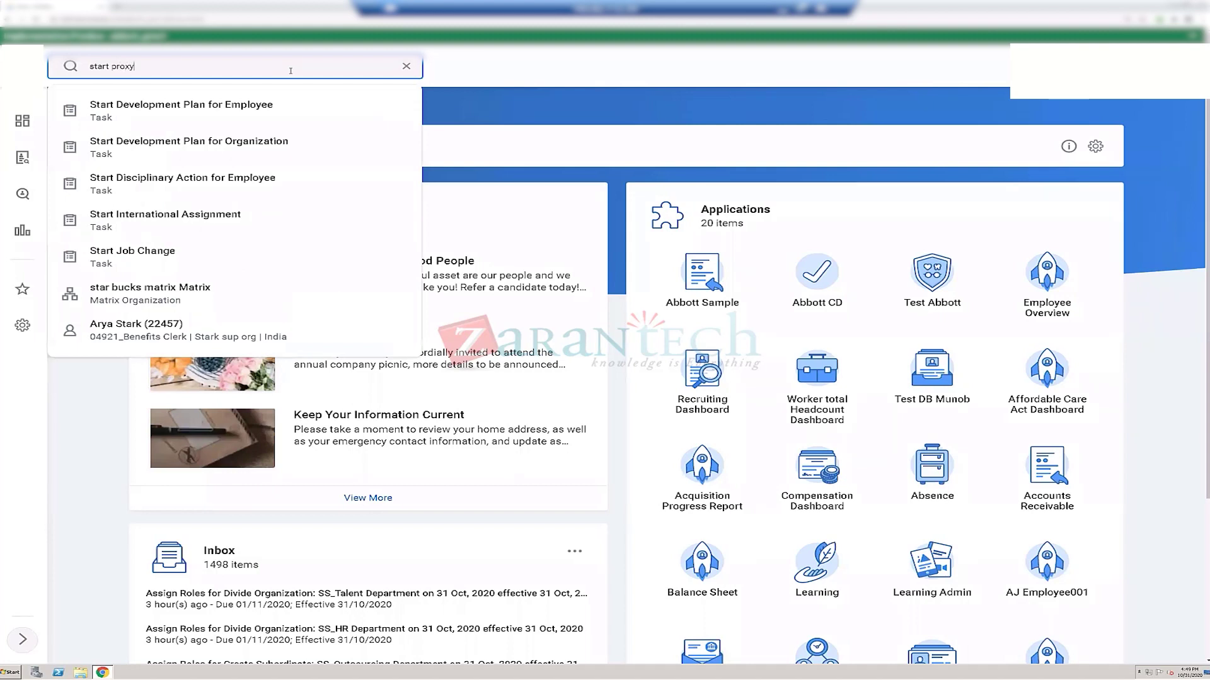
- Run Start Proxy, entering the on-leave worker's name in Act As, and submit
left_click(136, 116)
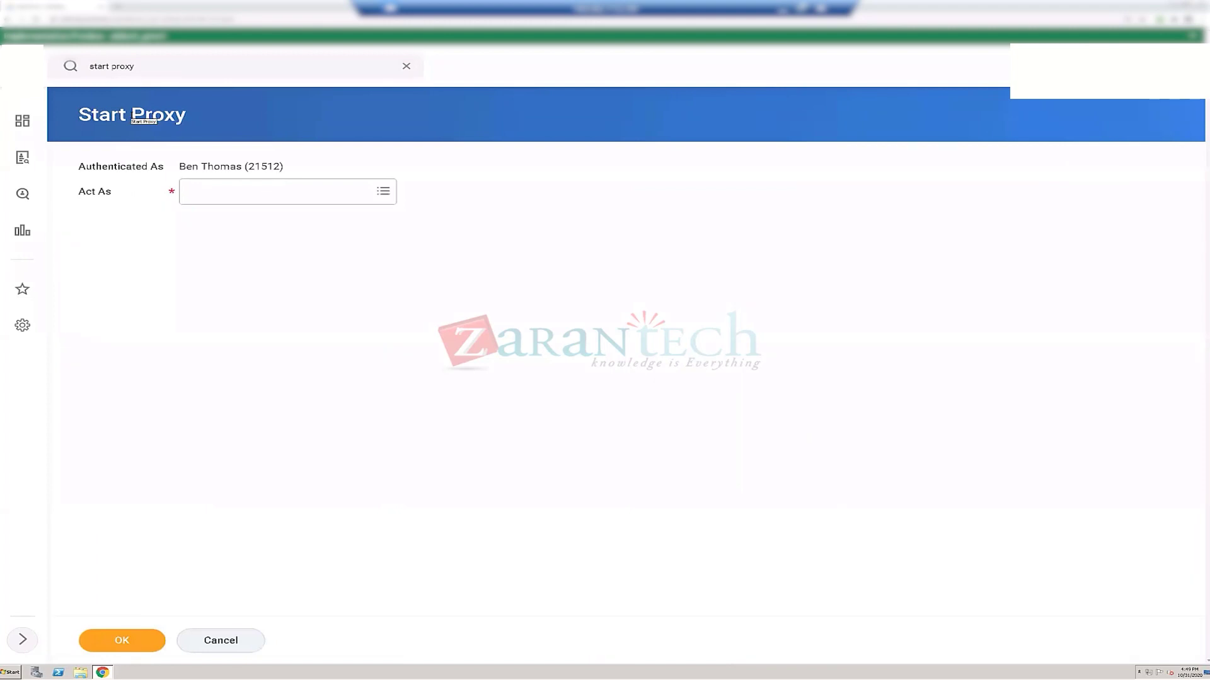
left_click(233, 193)
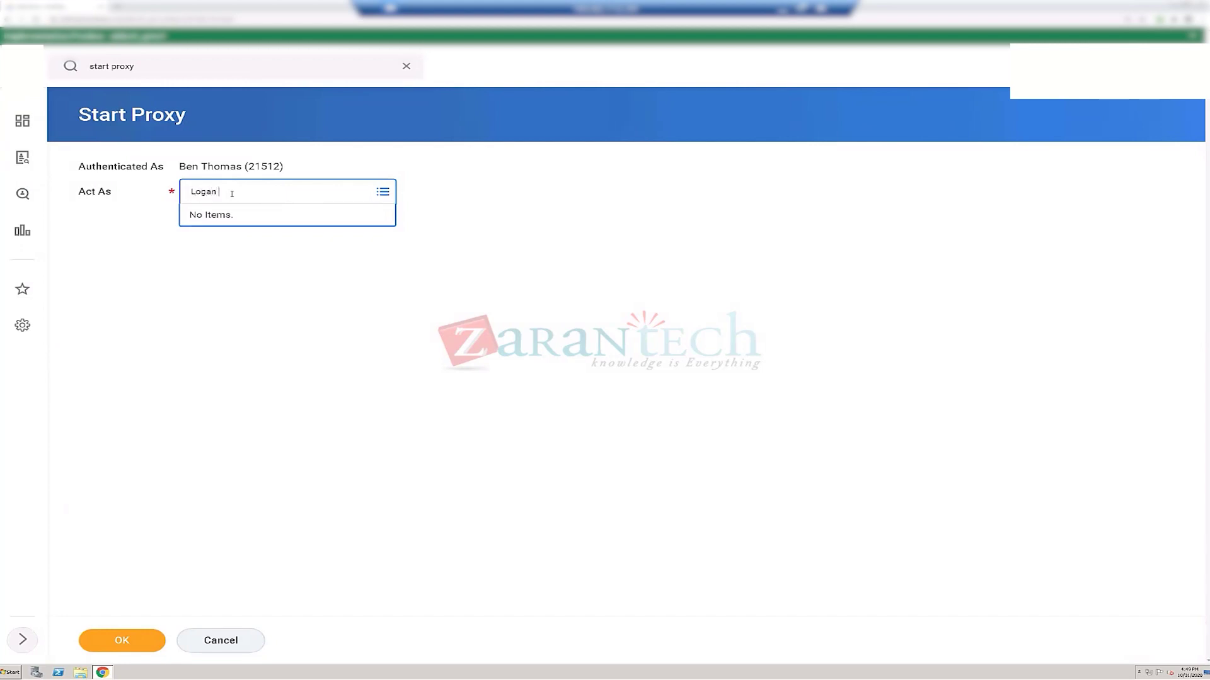
type("Logan Mcneil")
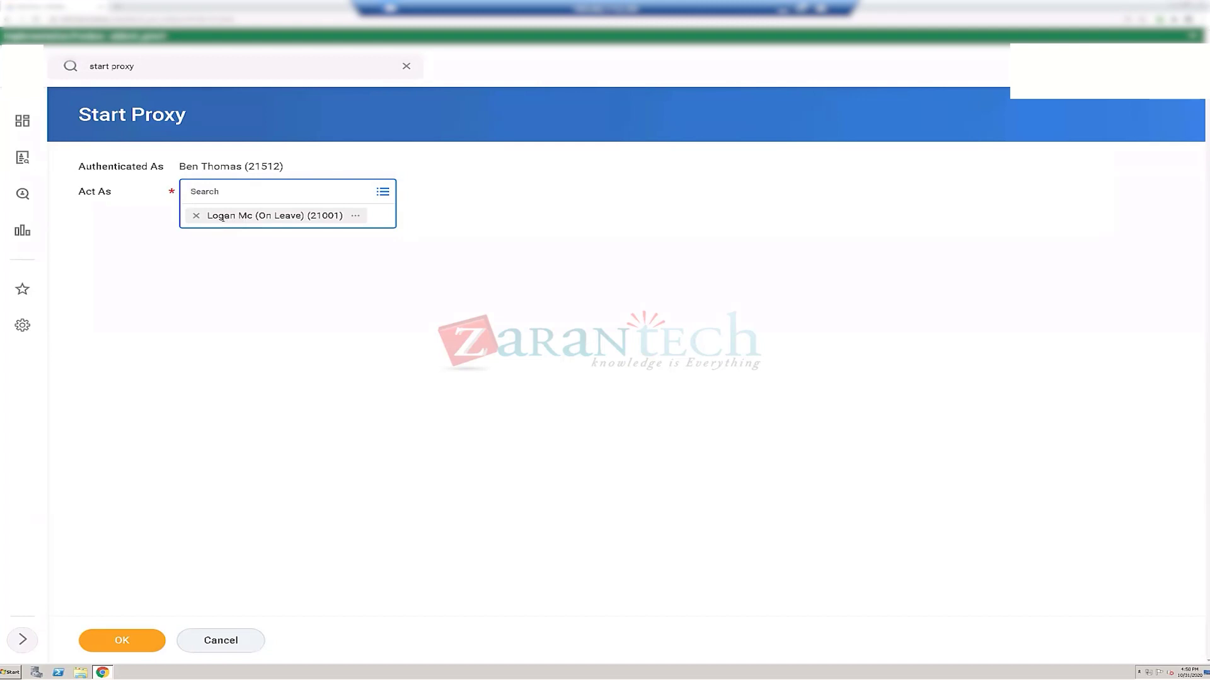
left_click(223, 221)
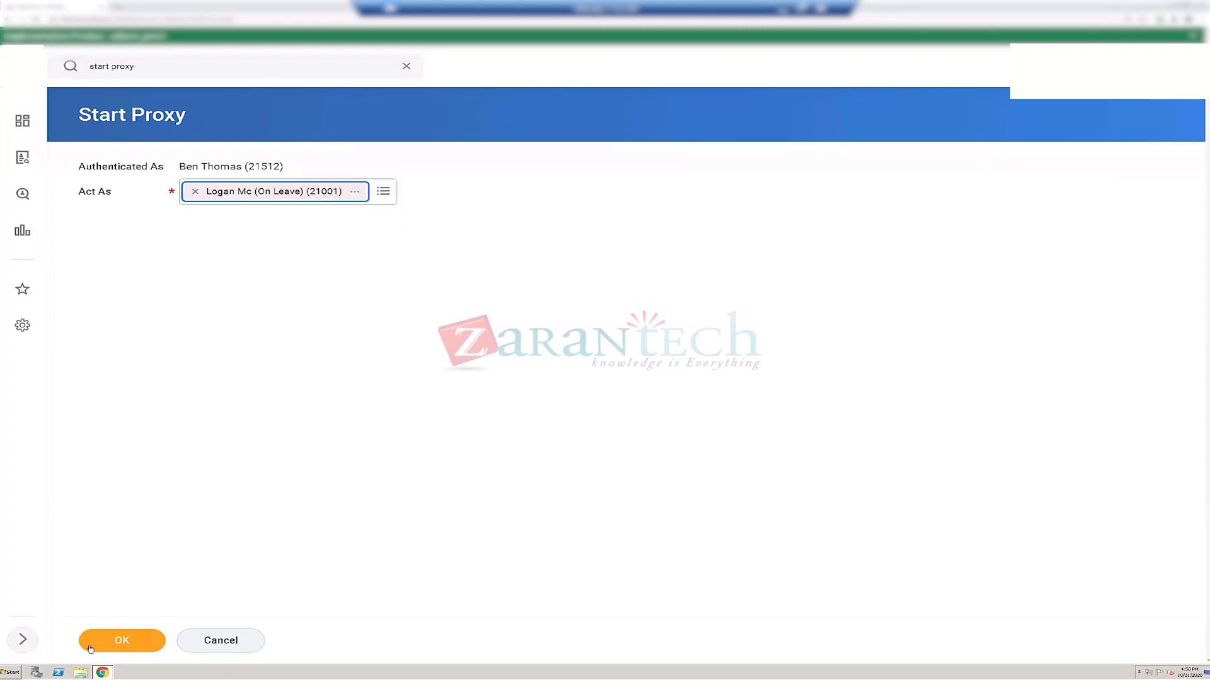
left_click(113, 641)
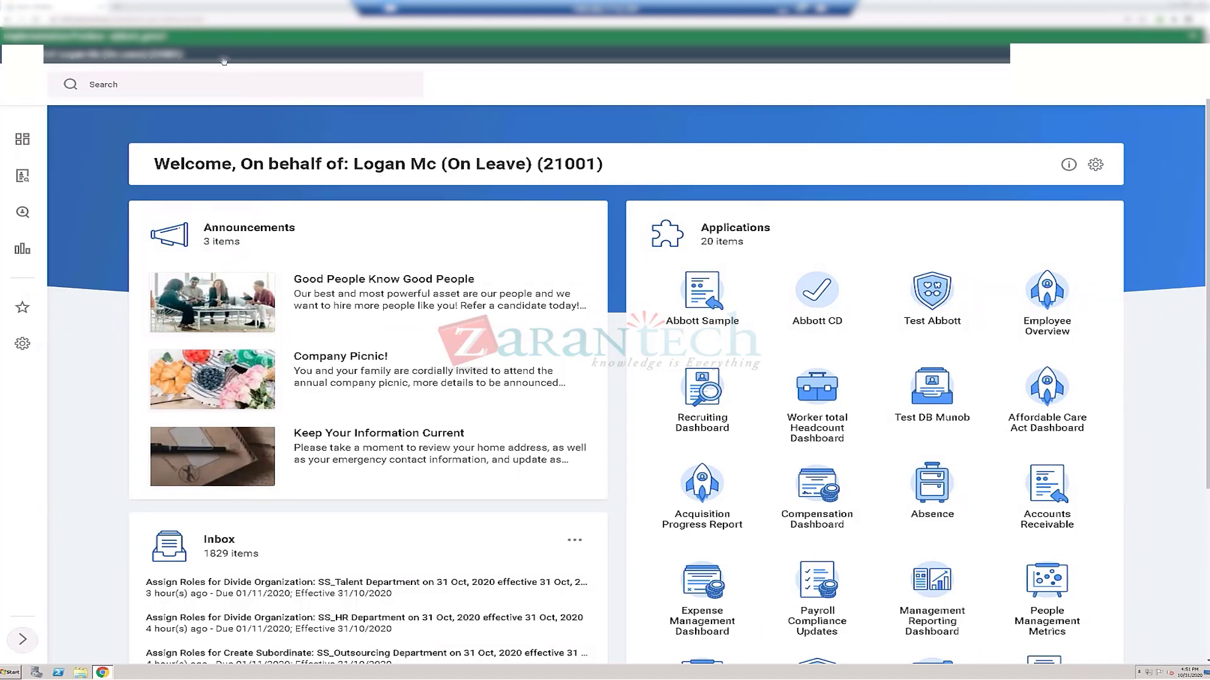
- Search 'Human Resources', open its supervisory organization, and expand the Details section
left_click(137, 83)
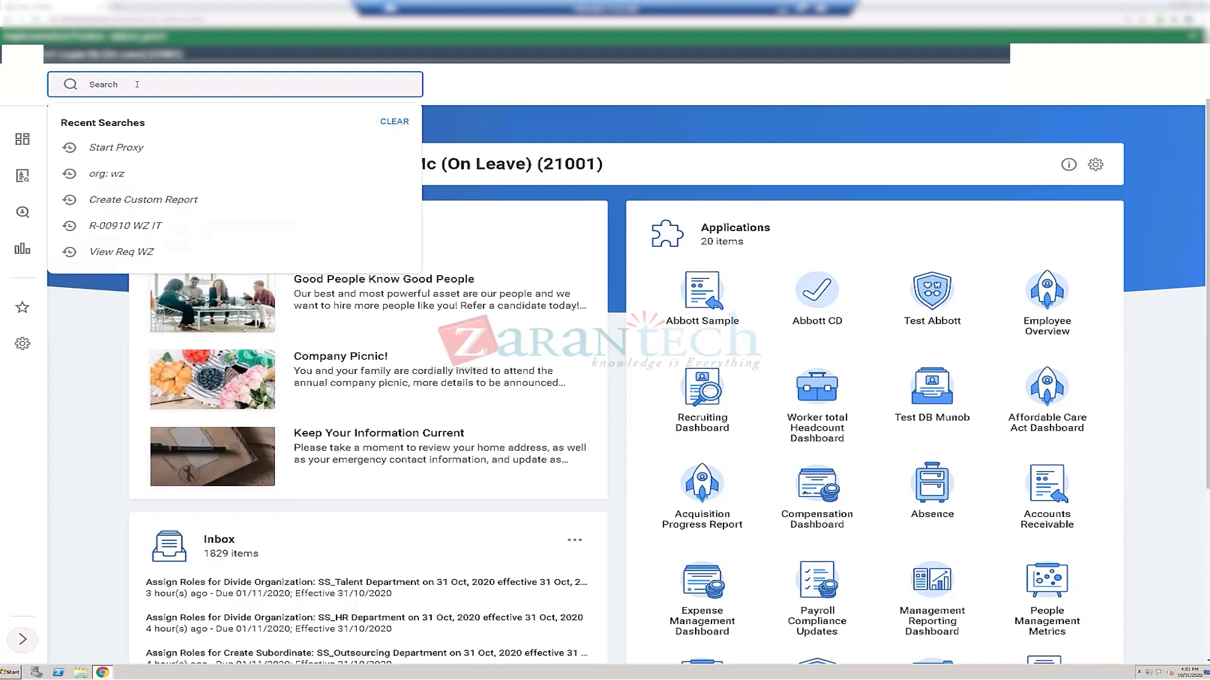
type("Humanm")
key("BackSpace")
type("Re")
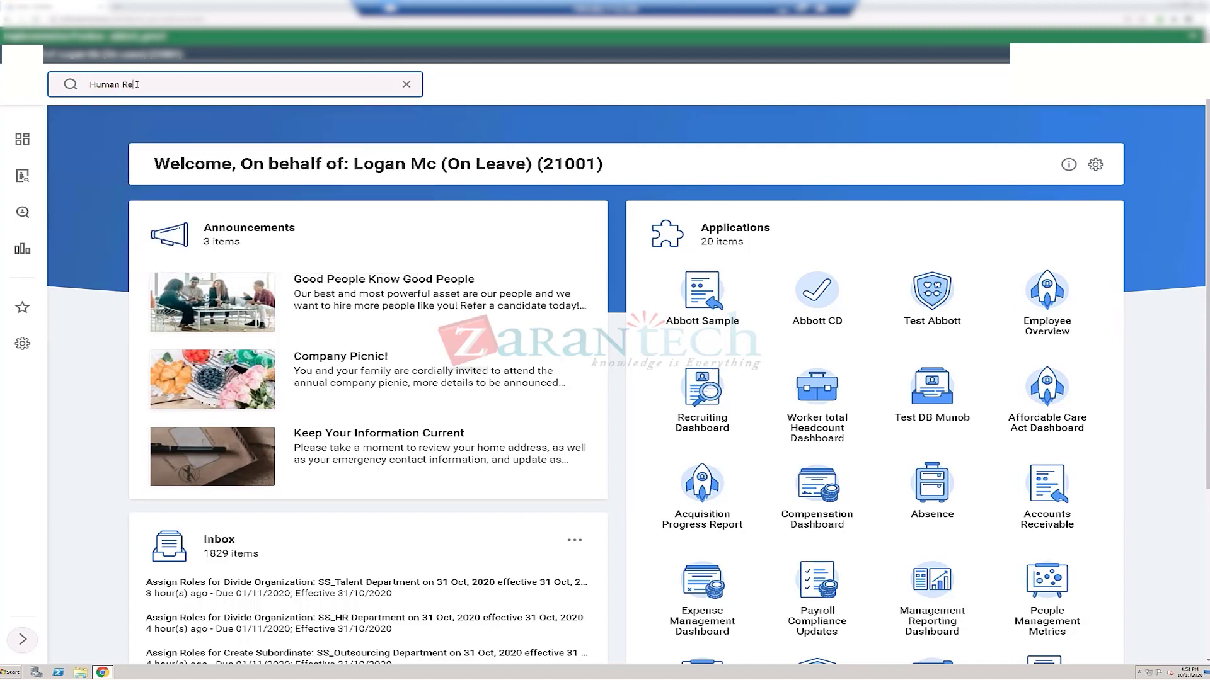
type("sources")
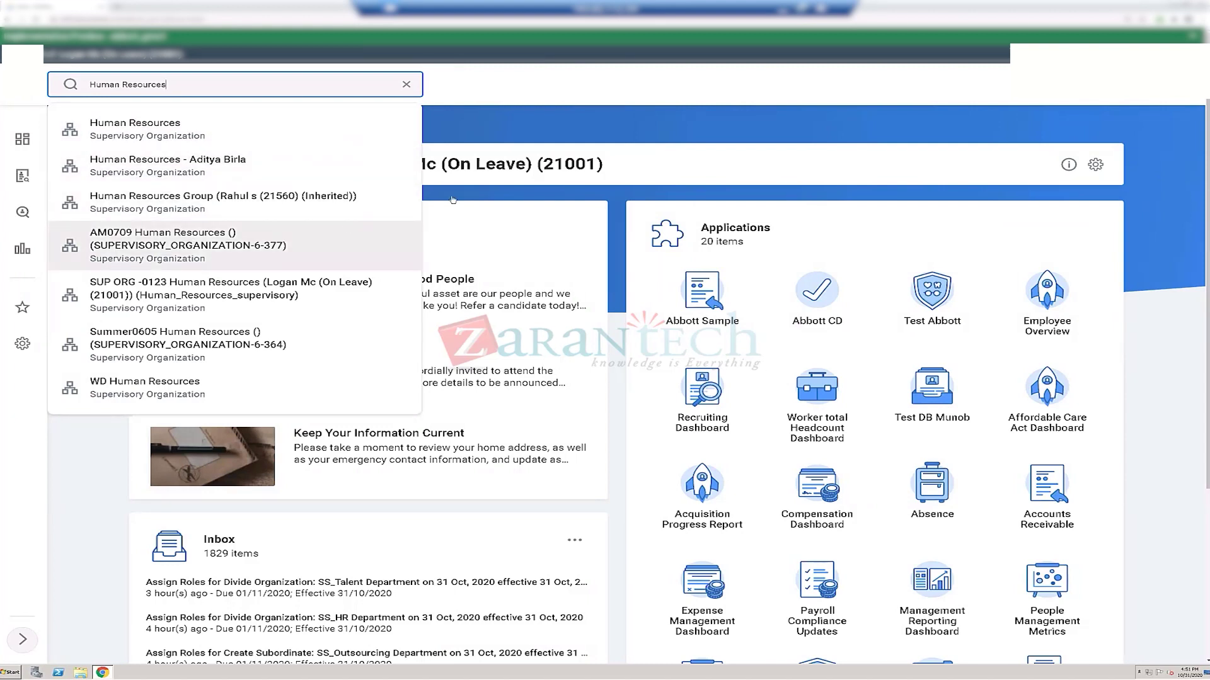
left_click(143, 136)
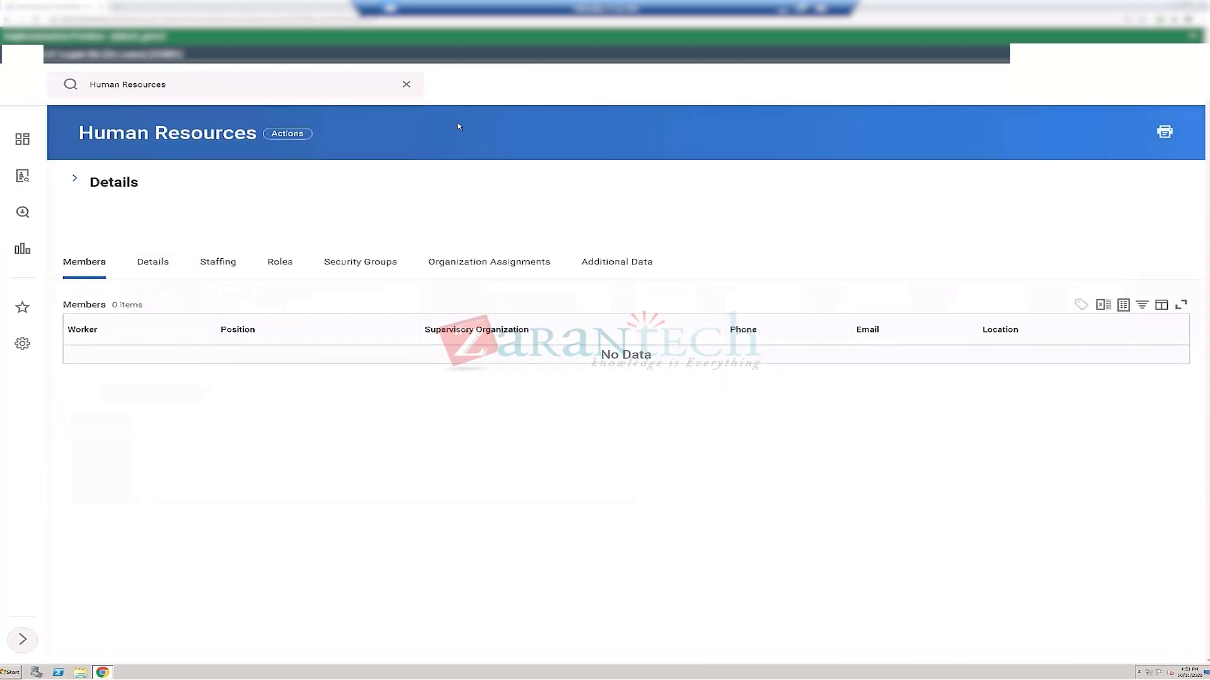
left_click(74, 179)
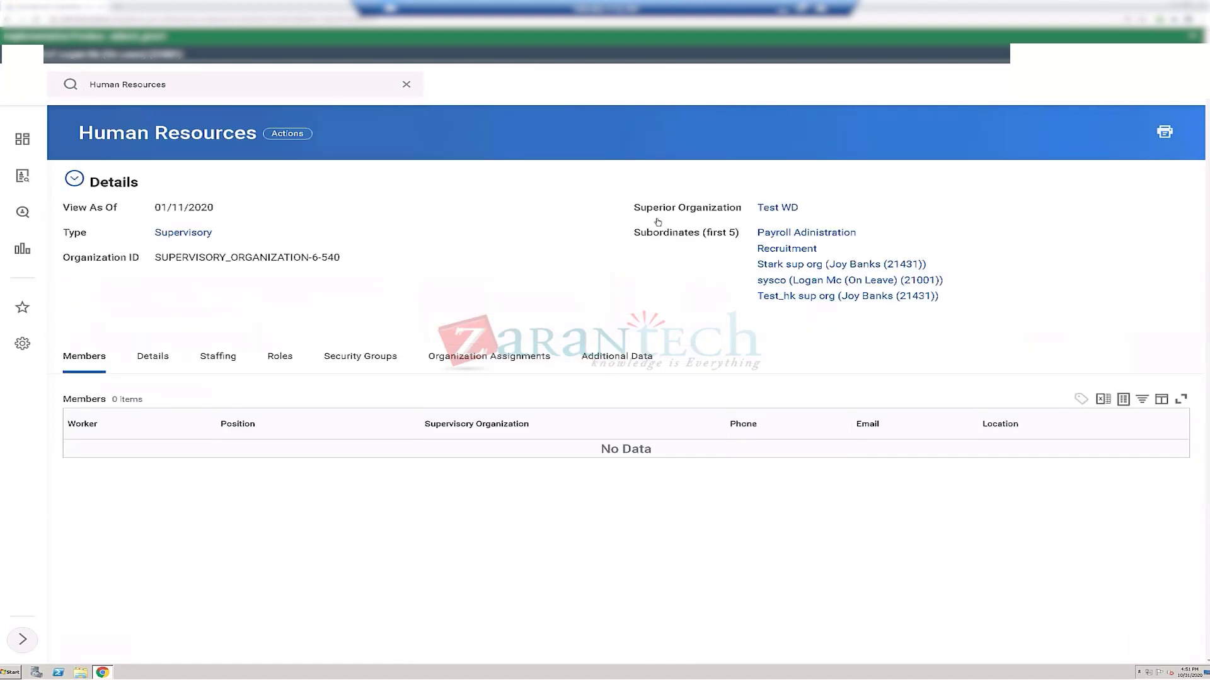
- Replace the previous search text with 'Global Modern Services'
mouse_move(801, 209)
left_click(172, 86)
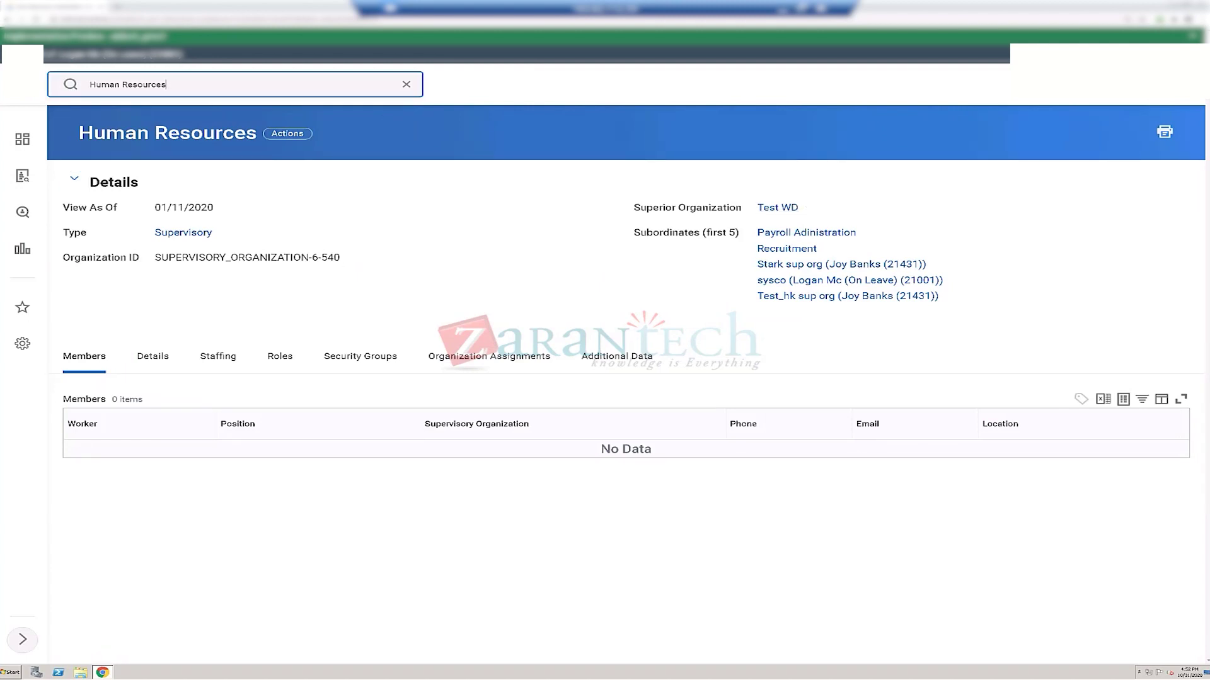
type("Glo")
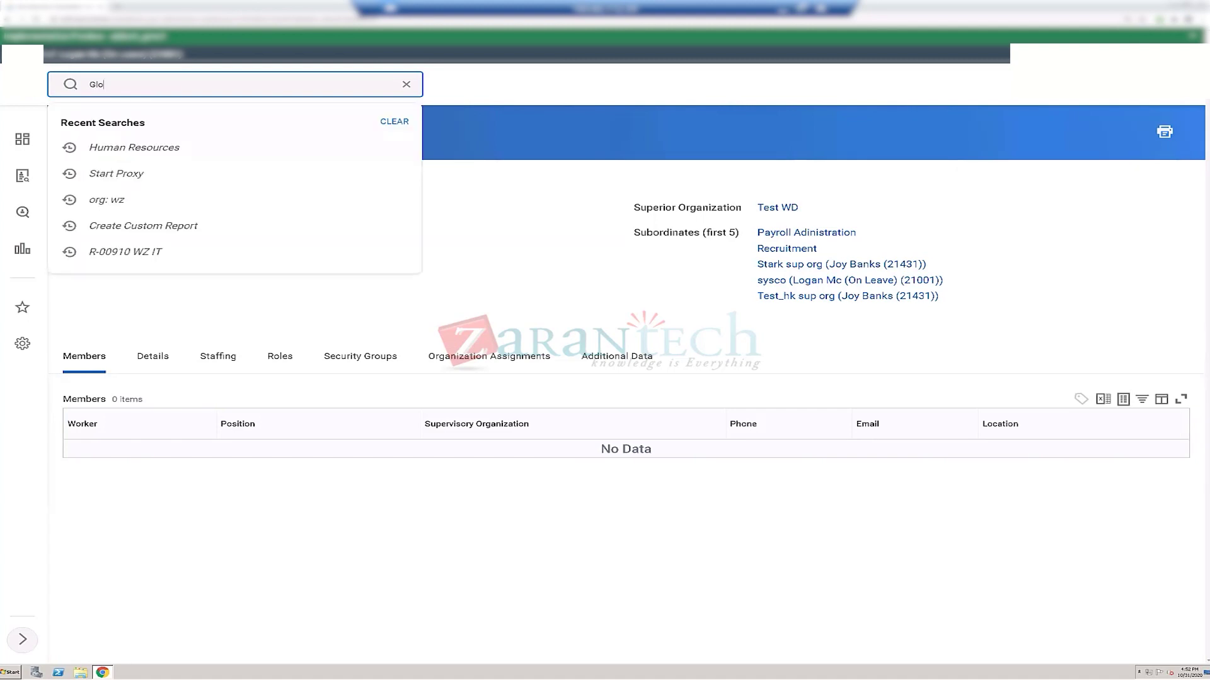
type("bal Modern Services")
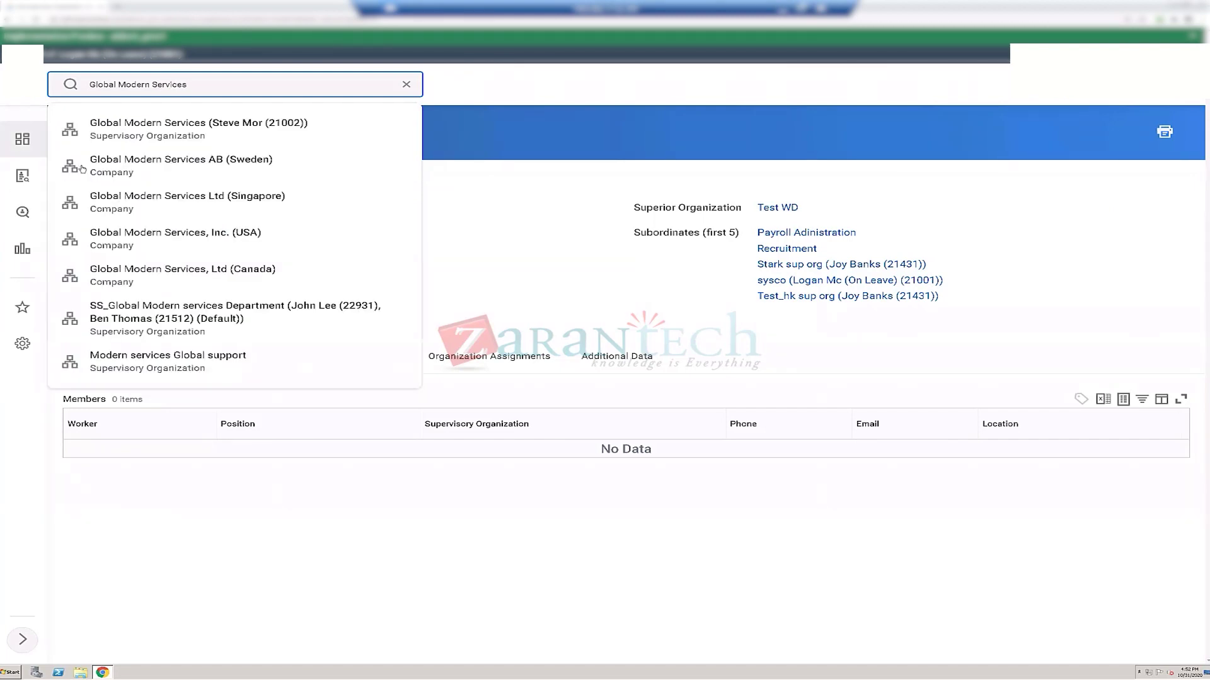
- Open the Global Modern Services supervisory organization result
left_click(127, 135)
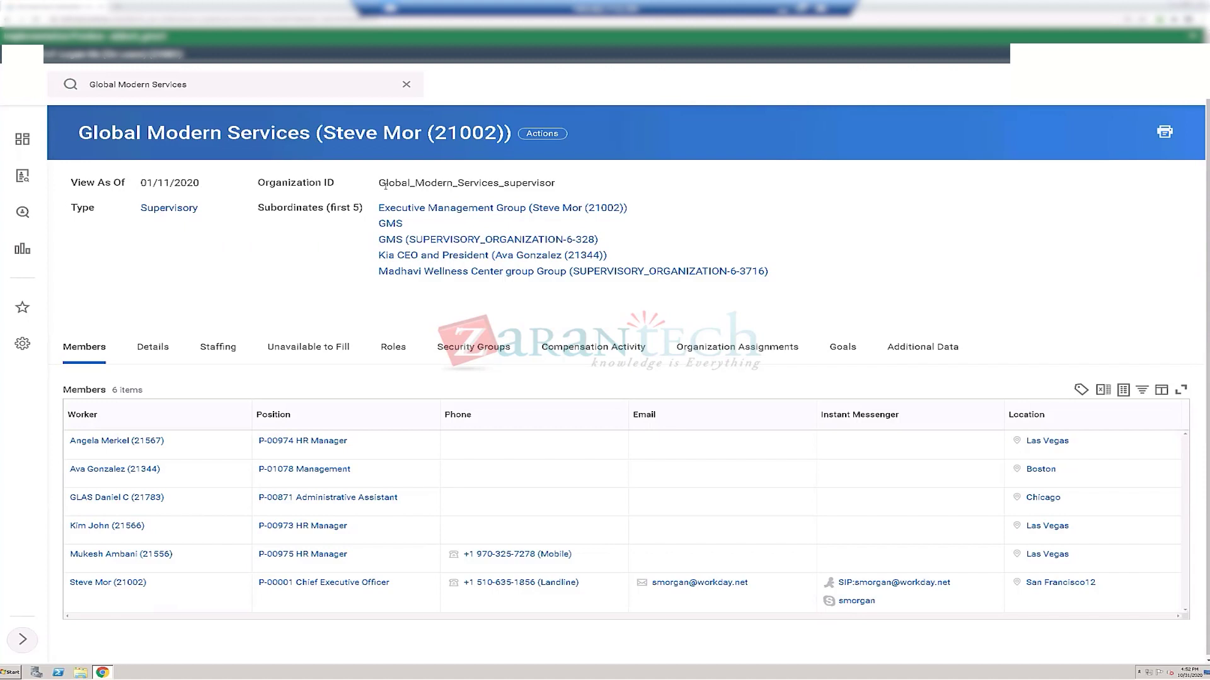
- Highlight the organization ID Global_Modern_Services_supervisor, then switch to the slides window
left_click_drag(378, 183, 560, 185)
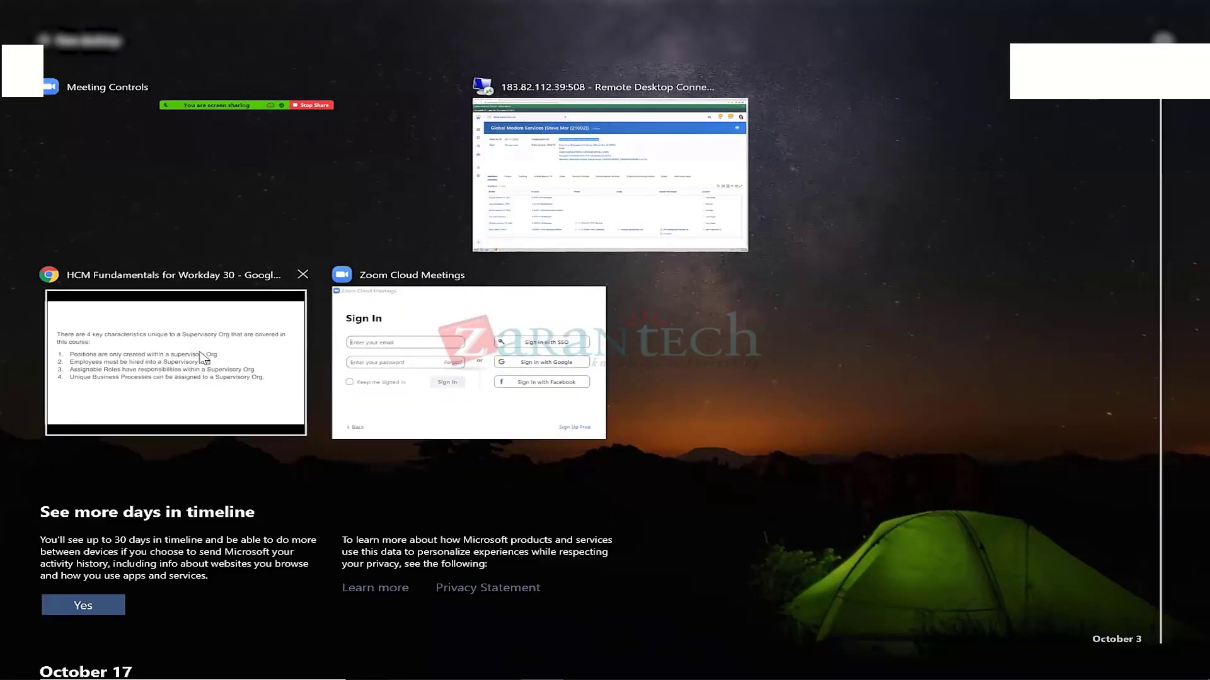
left_click(201, 358)
- Advance to the organisational chart slide and bring up Task View
key("Right")
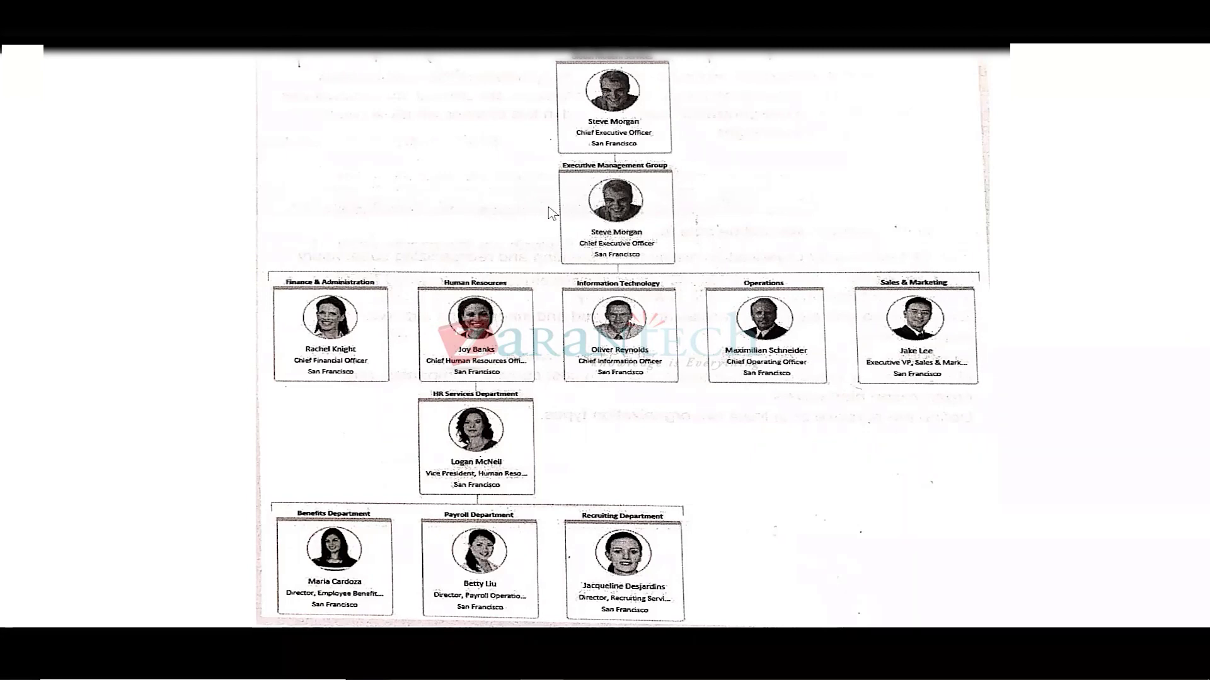
key("super+Tab")
- Return to the Workday Global Modern Services organization page via the Remote Desktop window
left_click(192, 349)
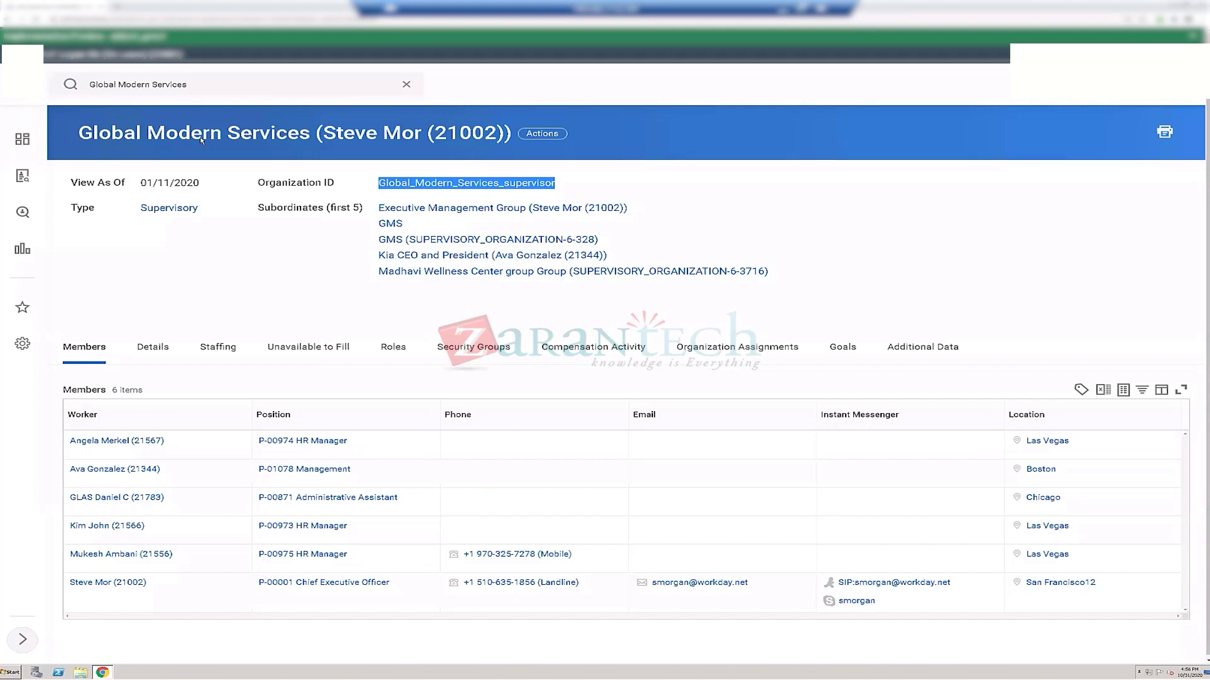
left_click(217, 348)
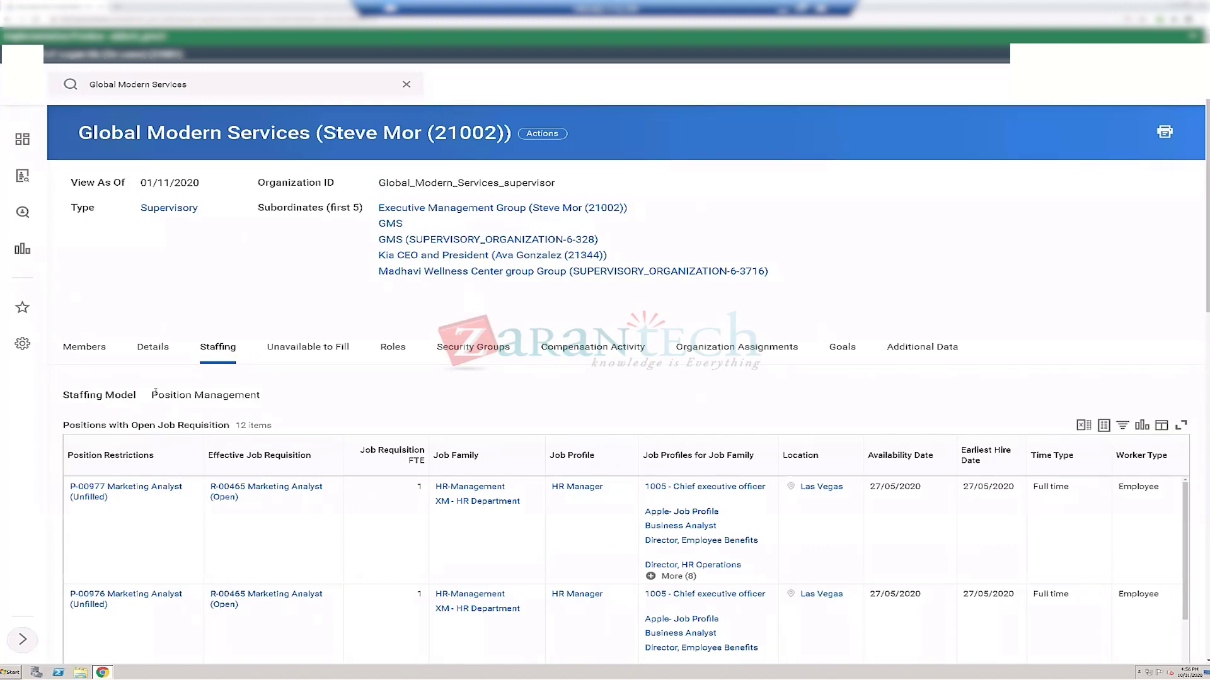
left_click_drag(155, 392, 272, 404)
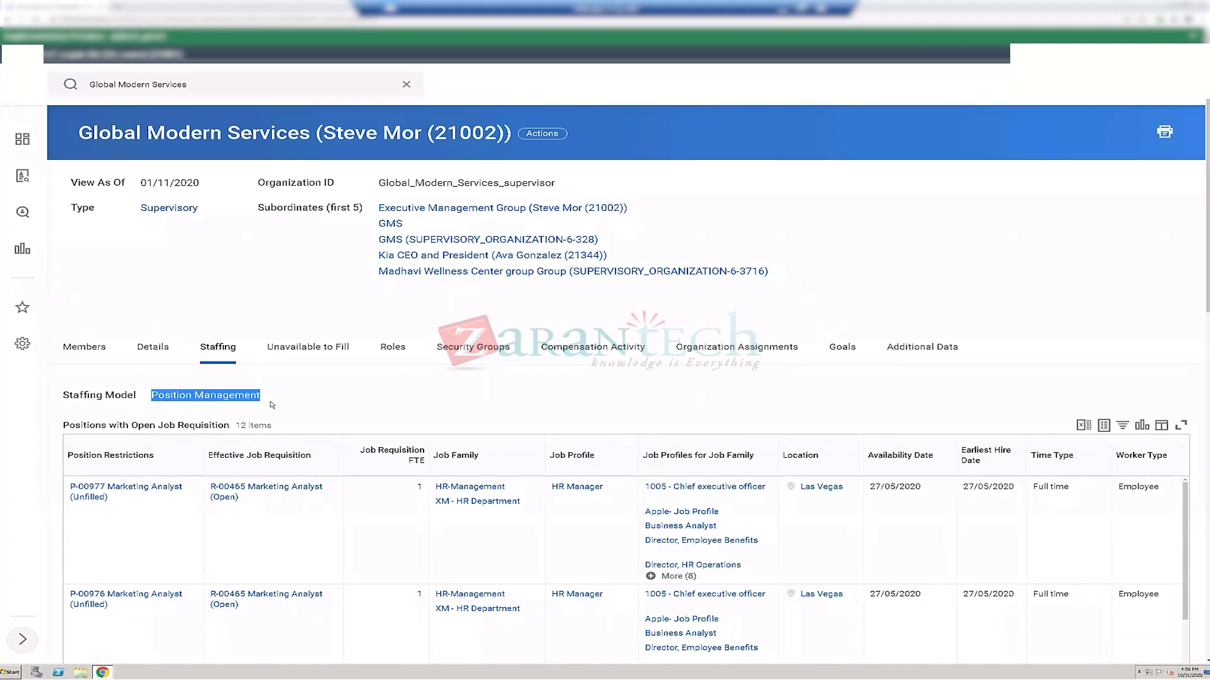
left_click(85, 348)
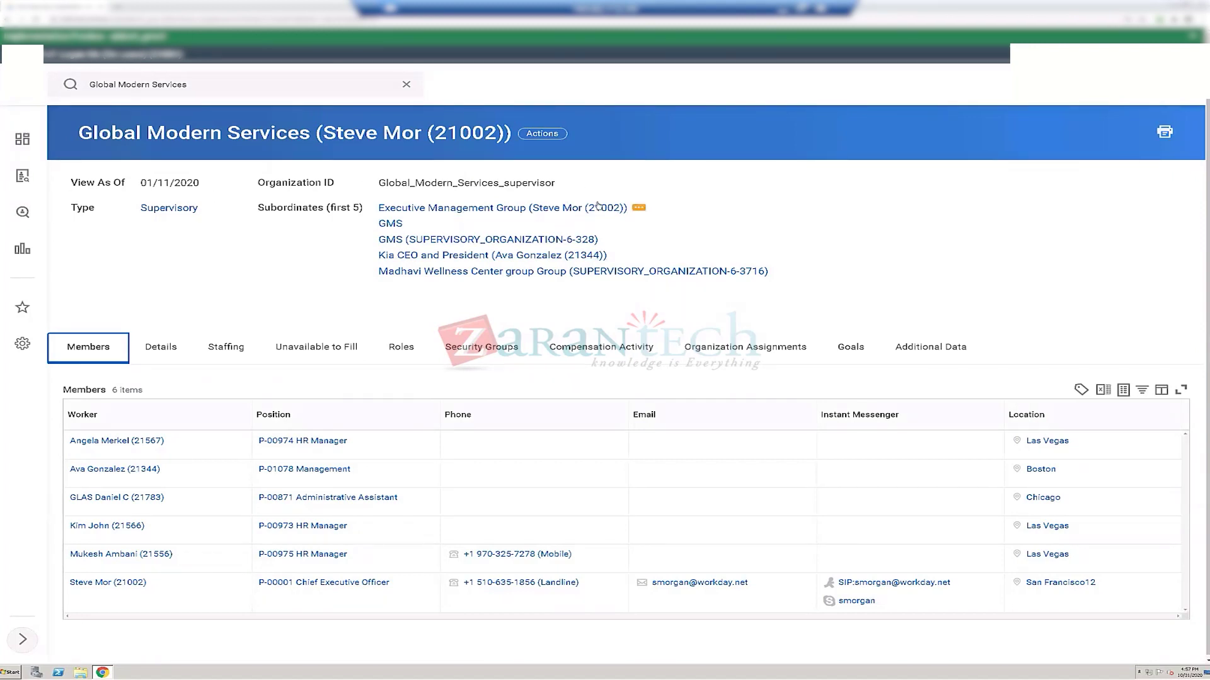
- Open the related actions menu for the Global Modern Services organization
mouse_move(410, 225)
mouse_move(779, 274)
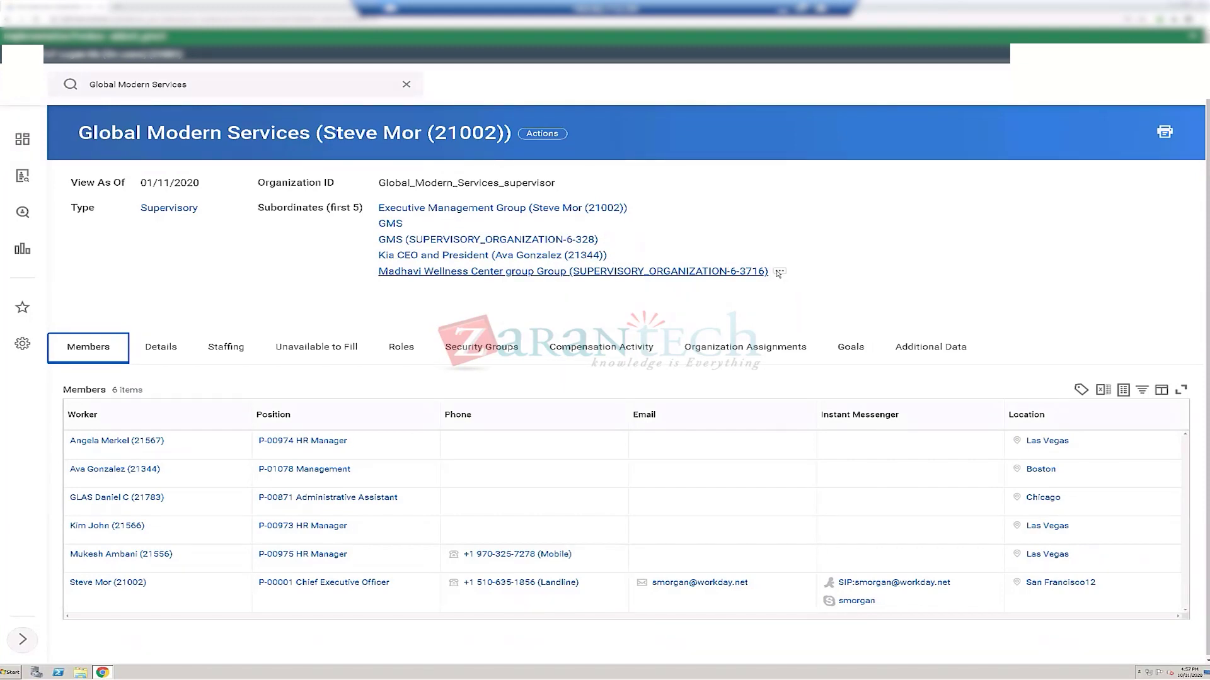
left_click(543, 137)
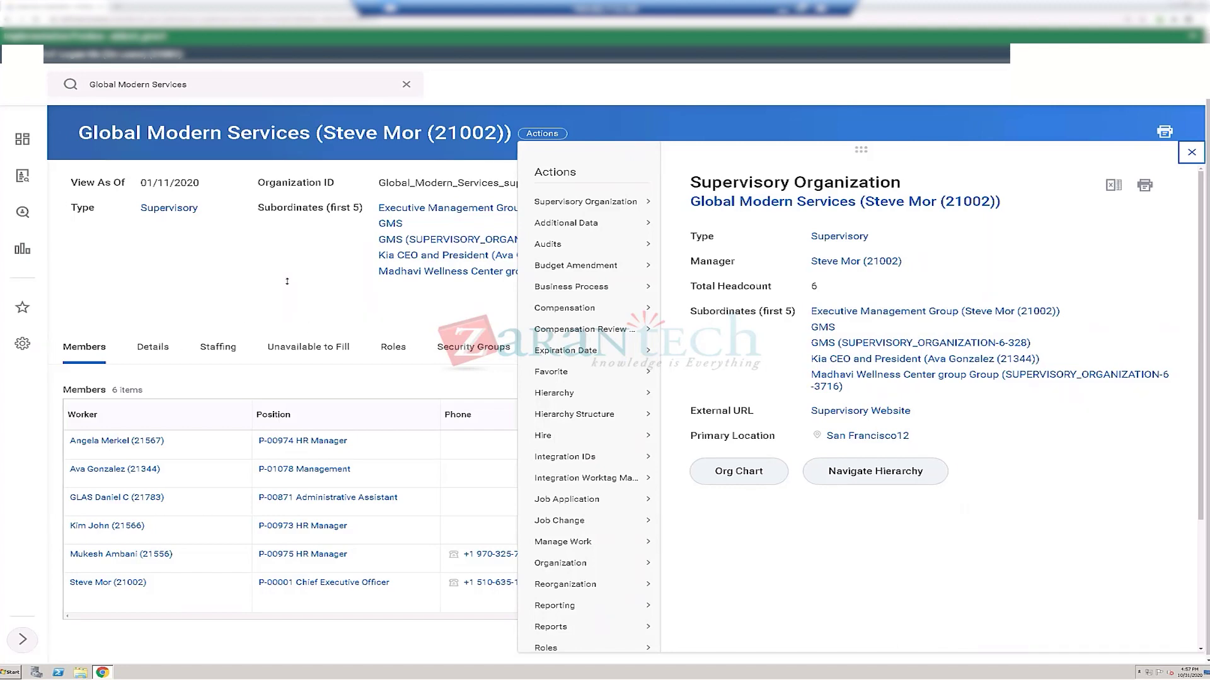
- Close, reopen and close again the Global Modern Services related actions list
left_click(540, 133)
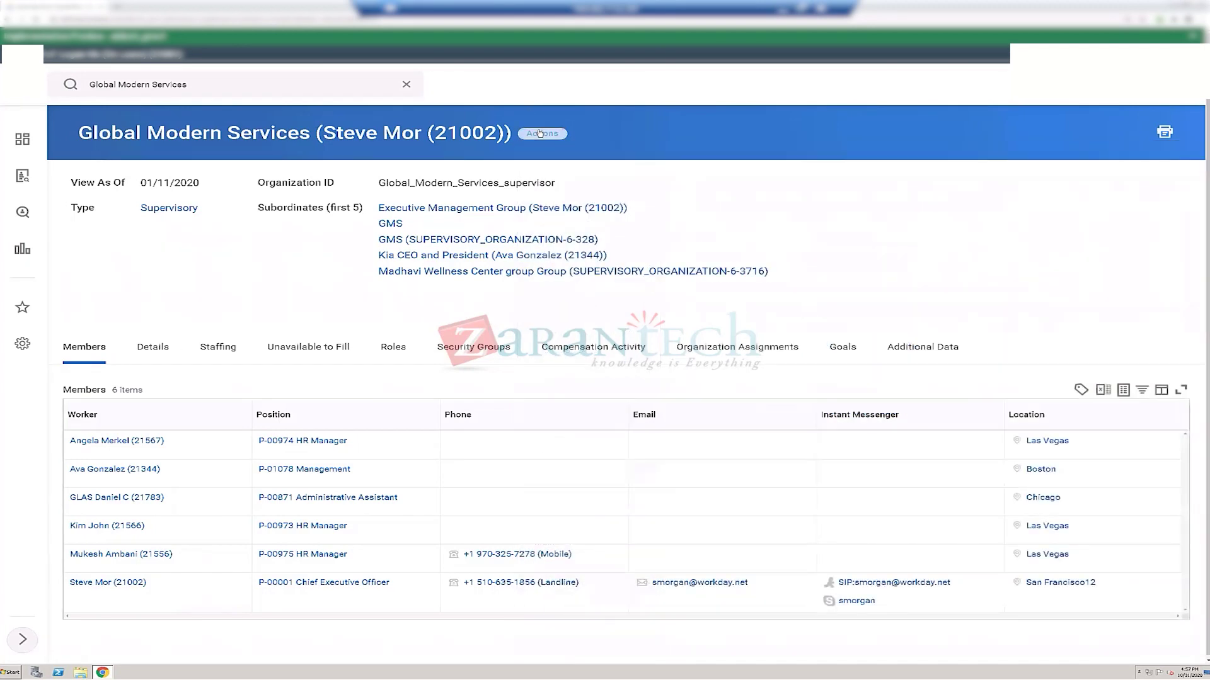
left_click(540, 133)
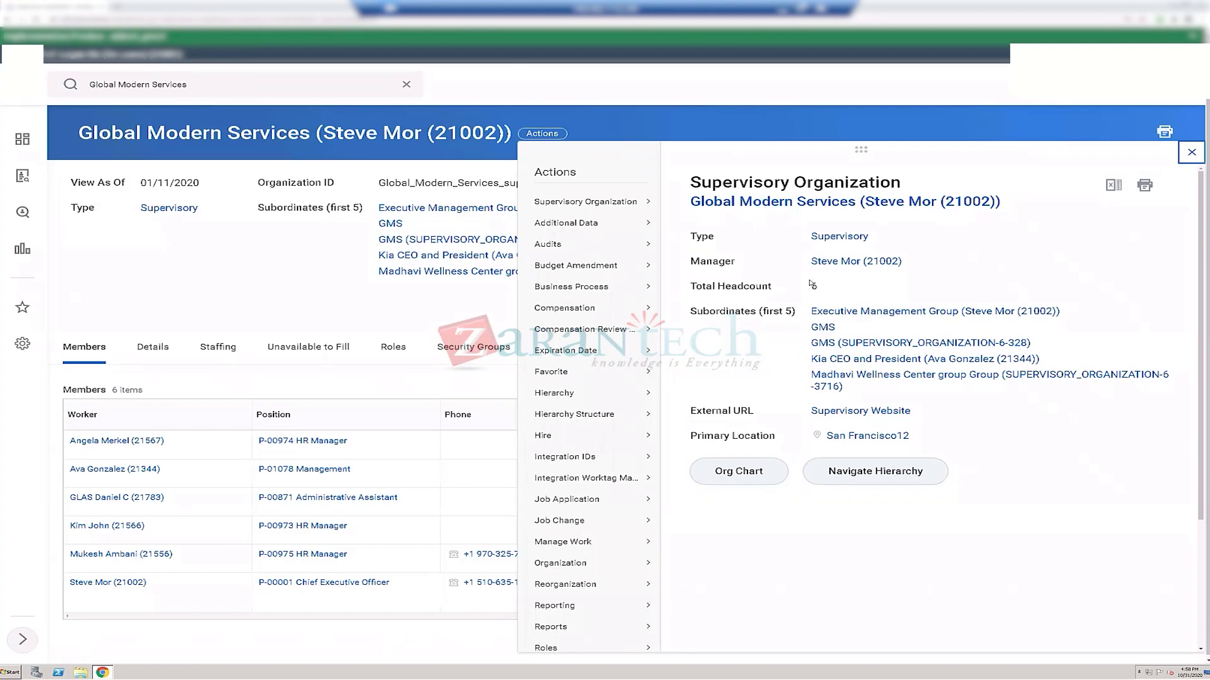
left_click(1191, 153)
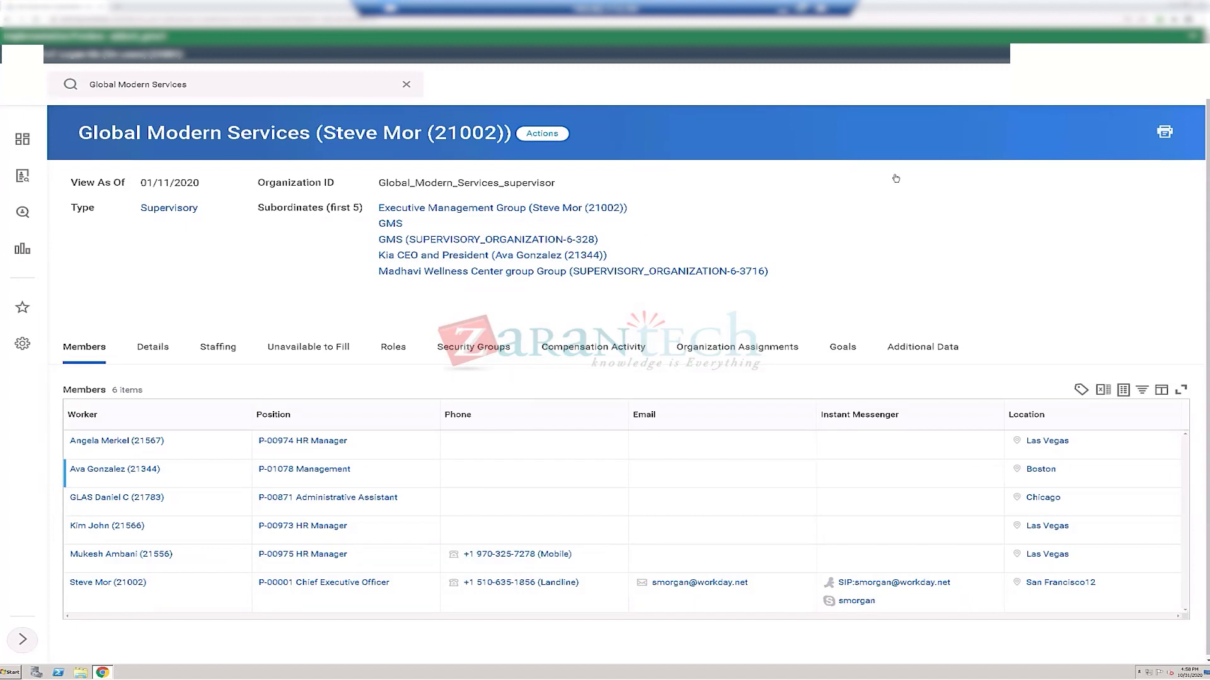
- Open Executive Management Group from the Global Modern Services subordinates
left_click(451, 209)
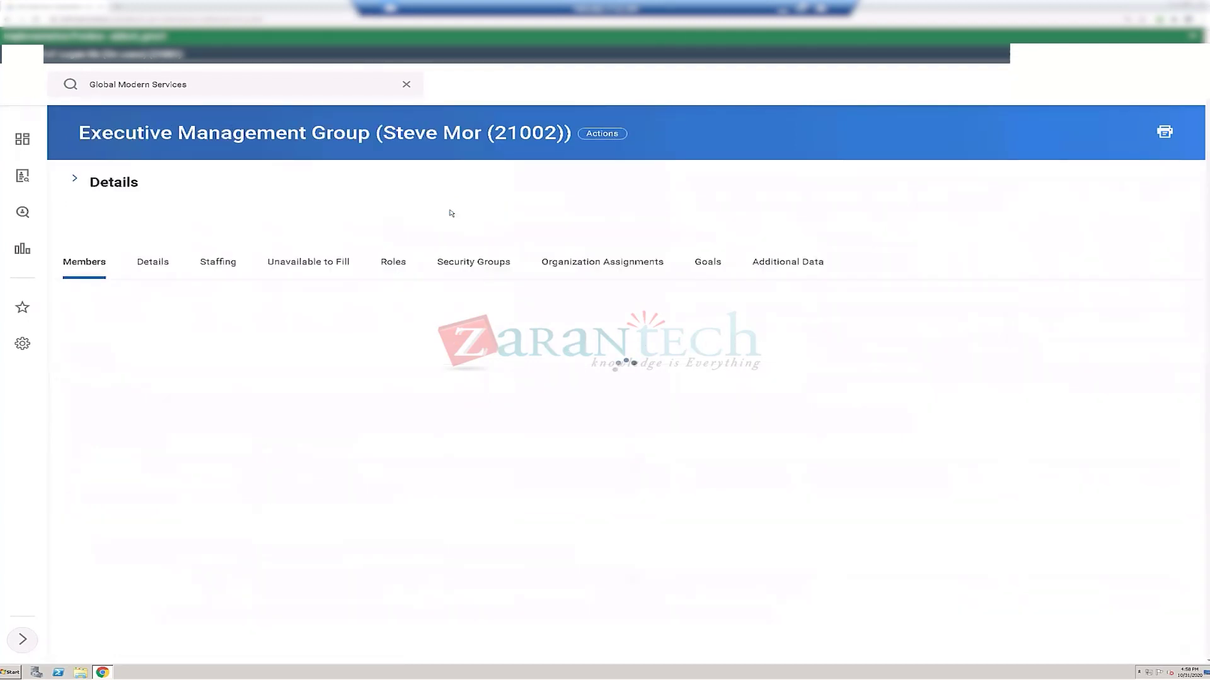
- Expand the Executive Management Group details to show its Supervisory type, superior and five subordinates
left_click(74, 180)
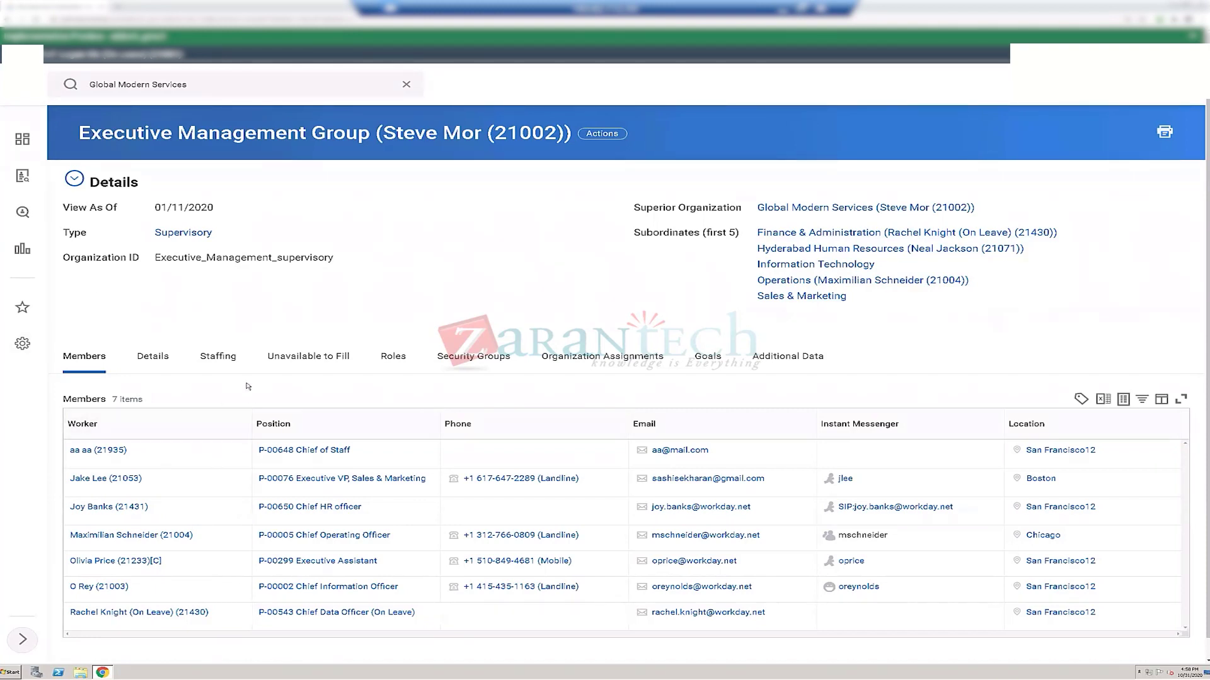
left_click(94, 445)
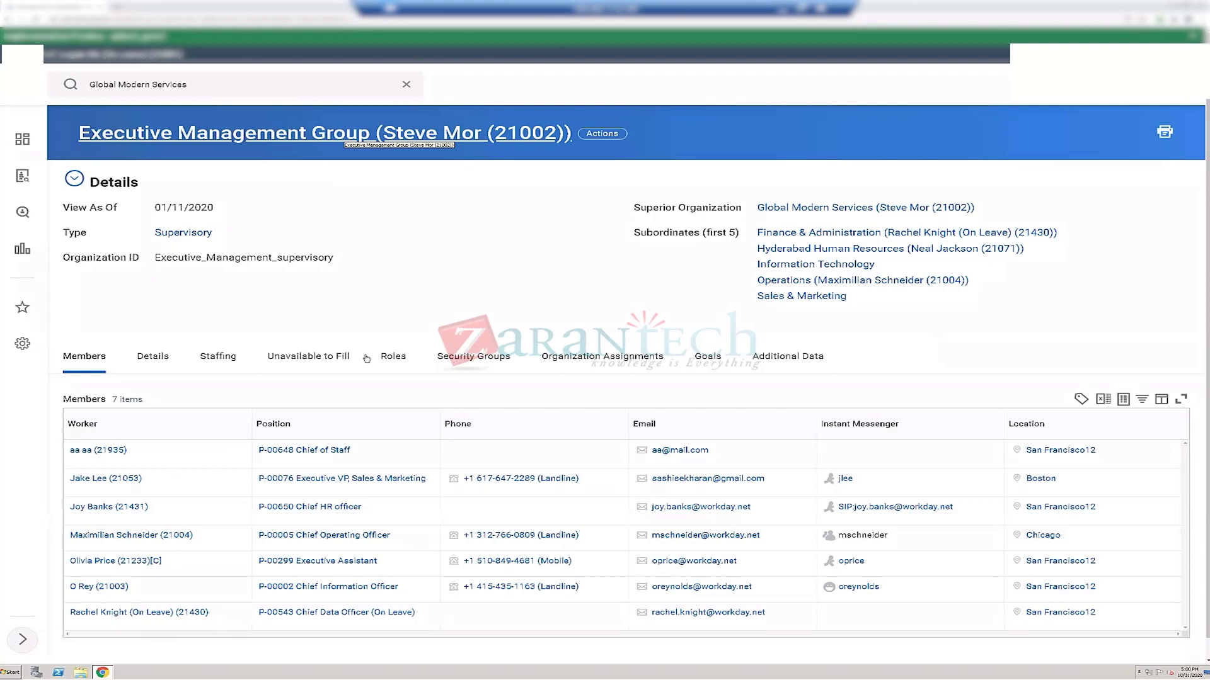
mouse_move(311, 452)
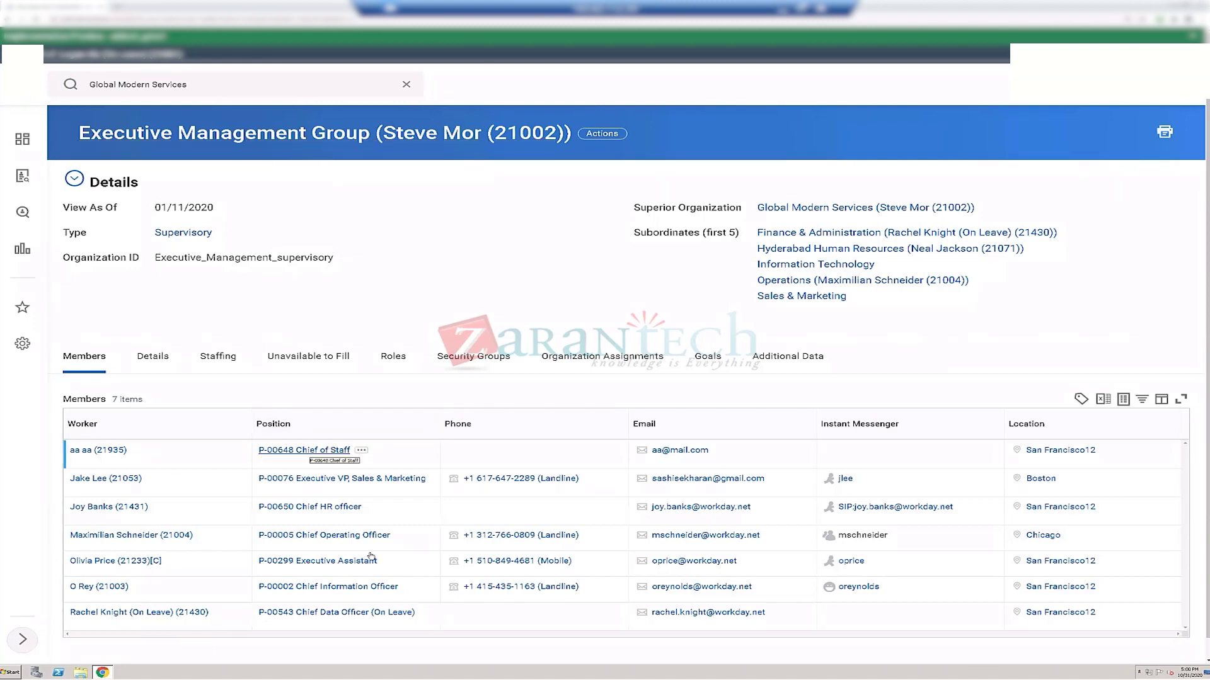
mouse_move(325, 565)
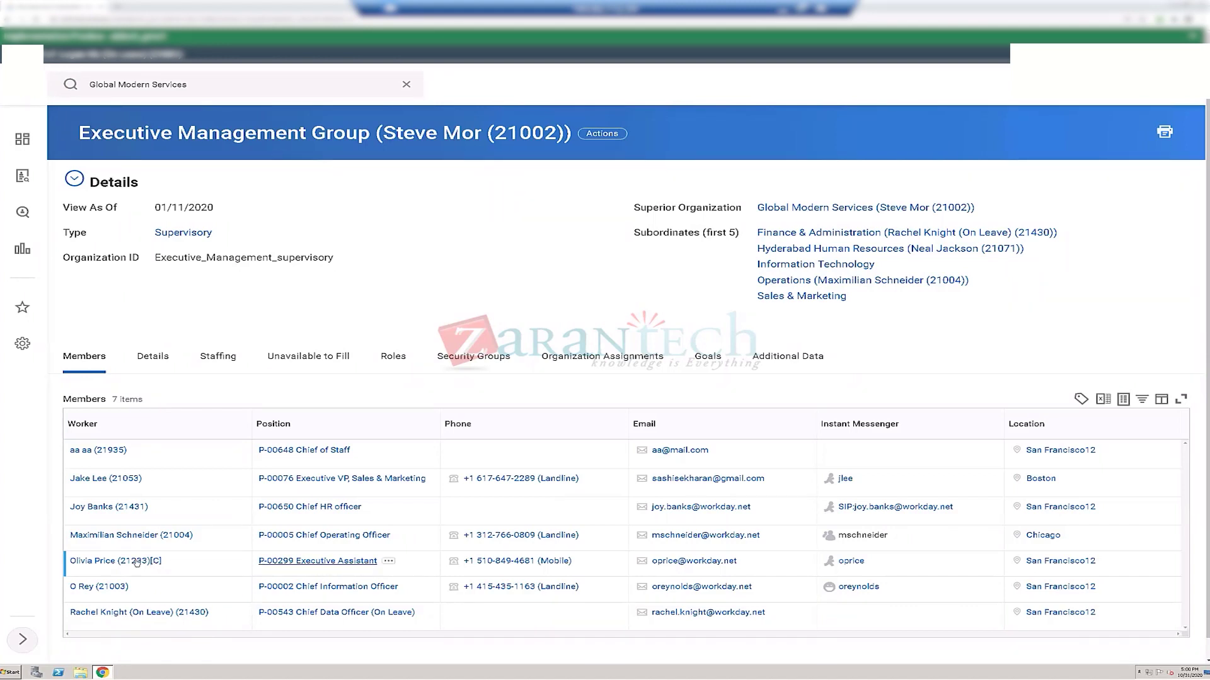
- Show Executive Management Group staffing and highlight its Position Management staffing model
mouse_move(95, 568)
left_click(216, 358)
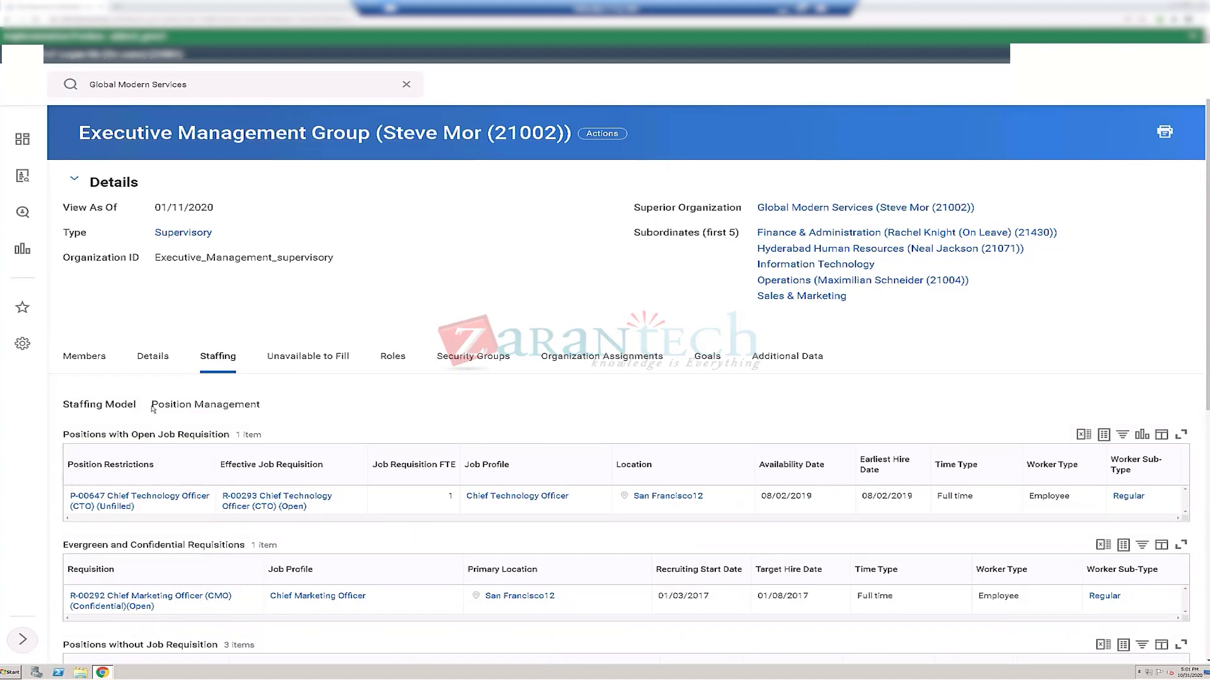
triple_click(259, 406)
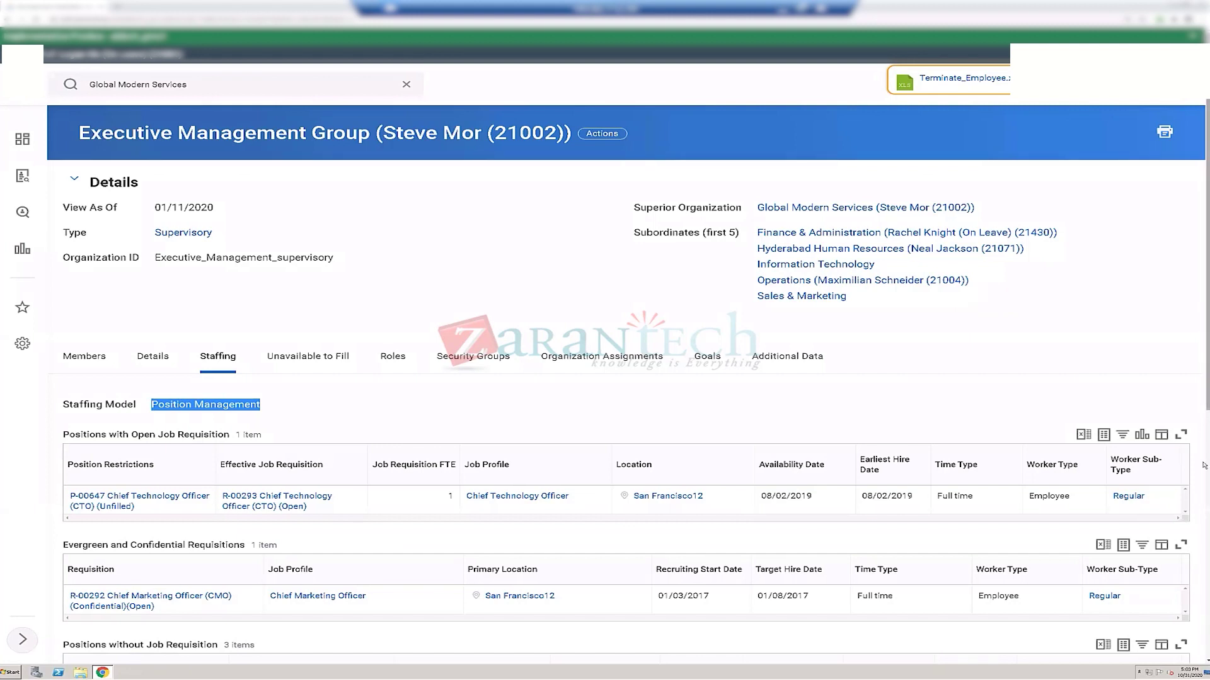
scroll(1203, 525, "down", 7)
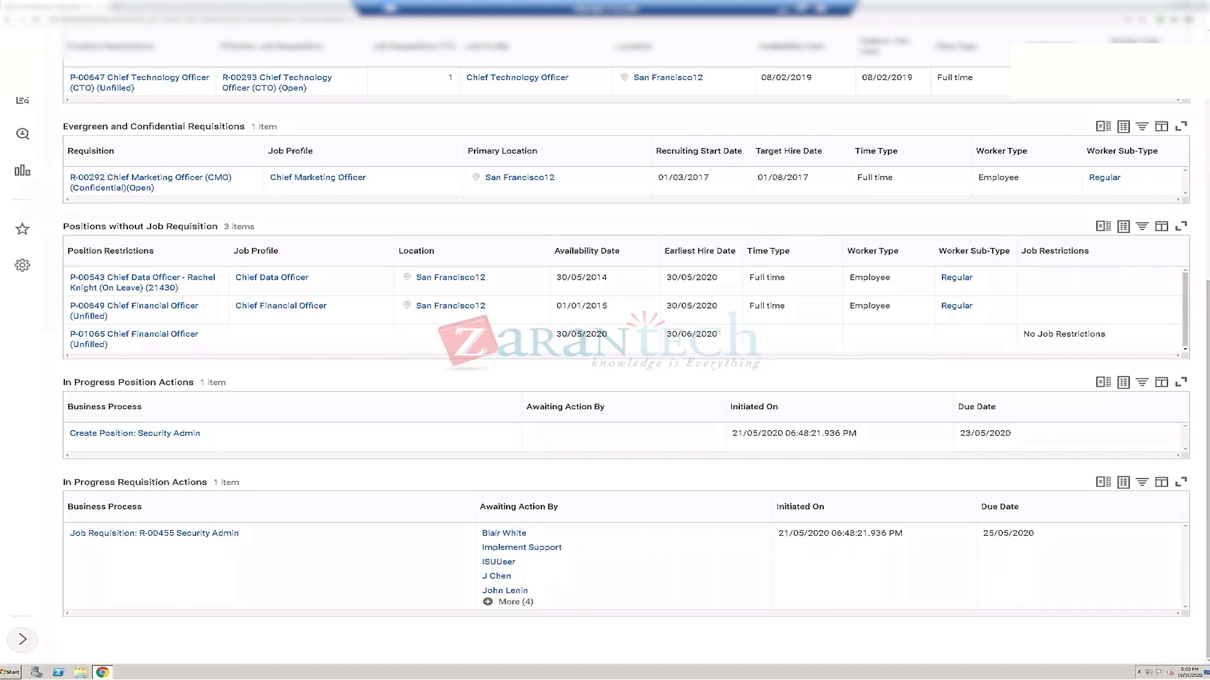
scroll(292, 308, "up", 7)
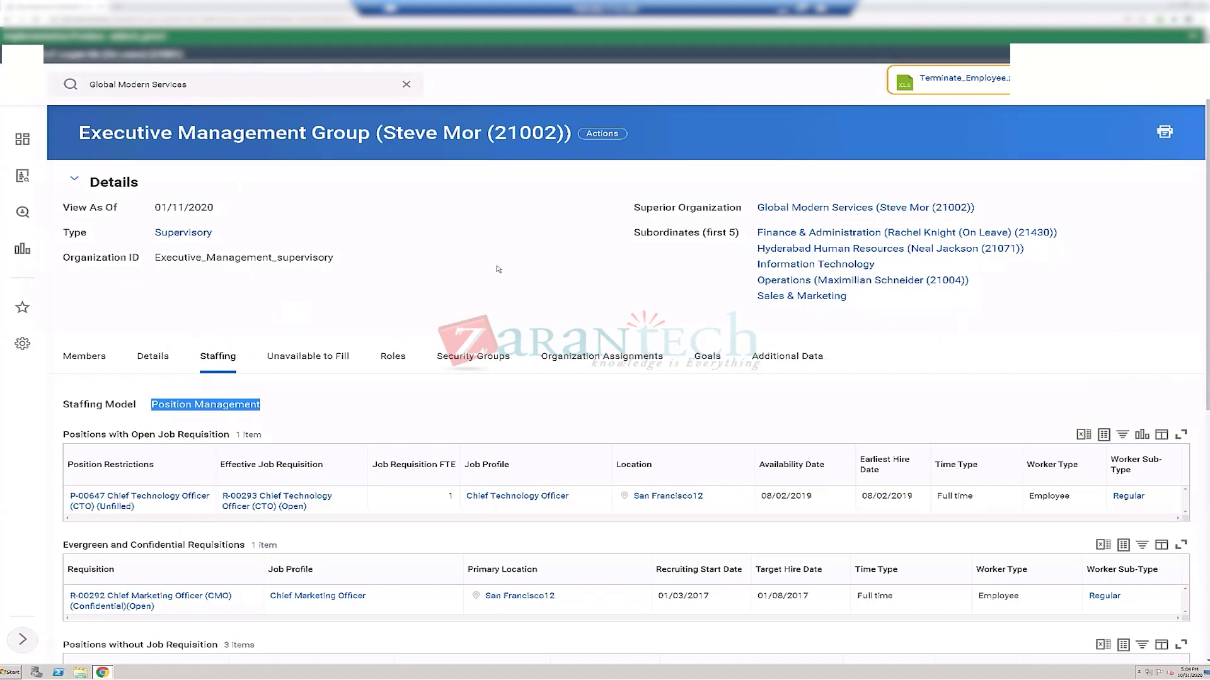
- Browse Business Process, Integration IDs, Organization and Job Change related actions, then close the panel
left_click(70, 367)
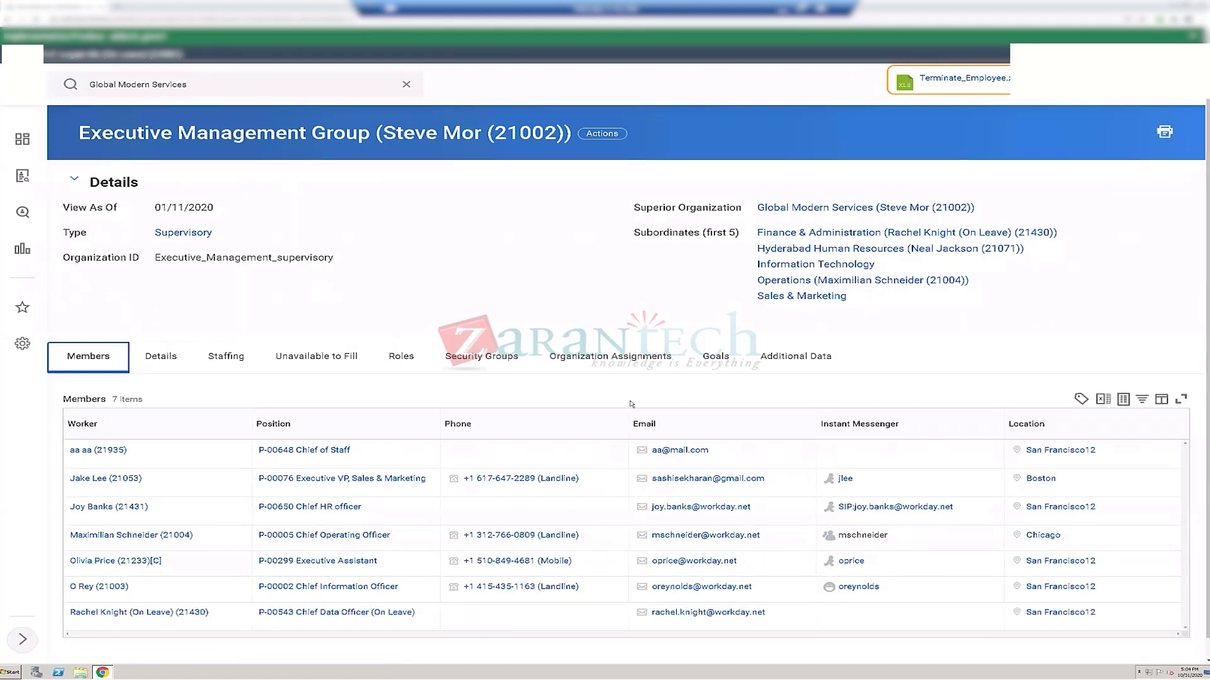
left_click(595, 134)
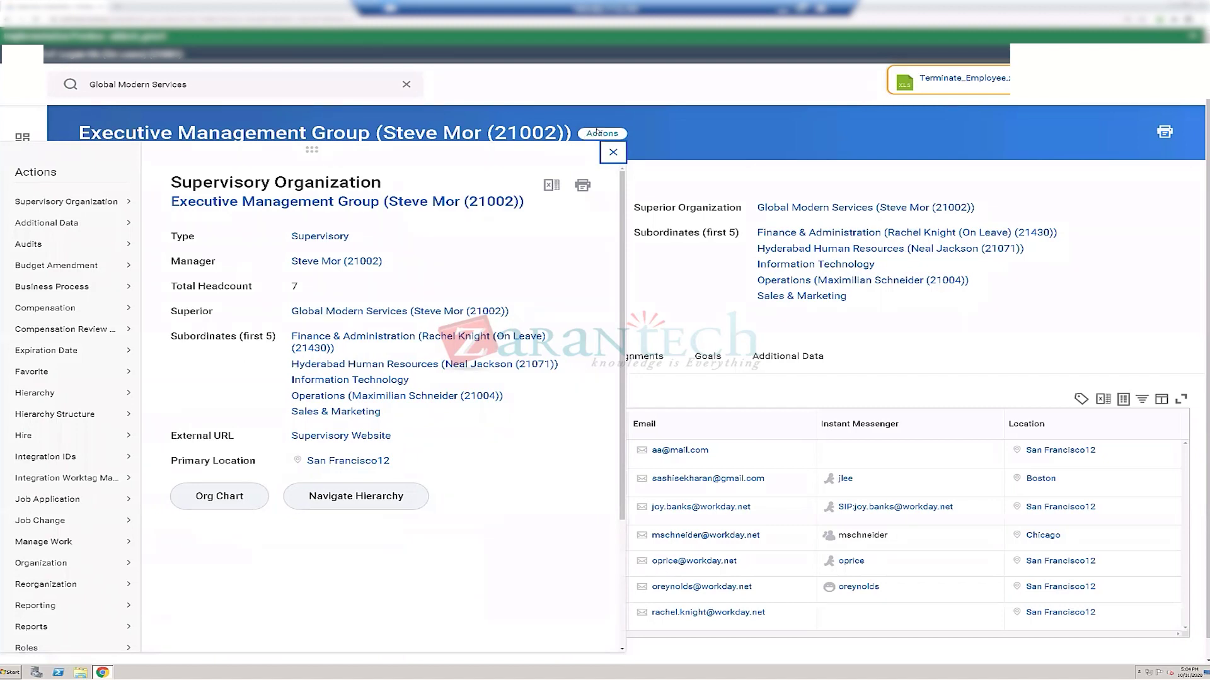
mouse_move(40, 203)
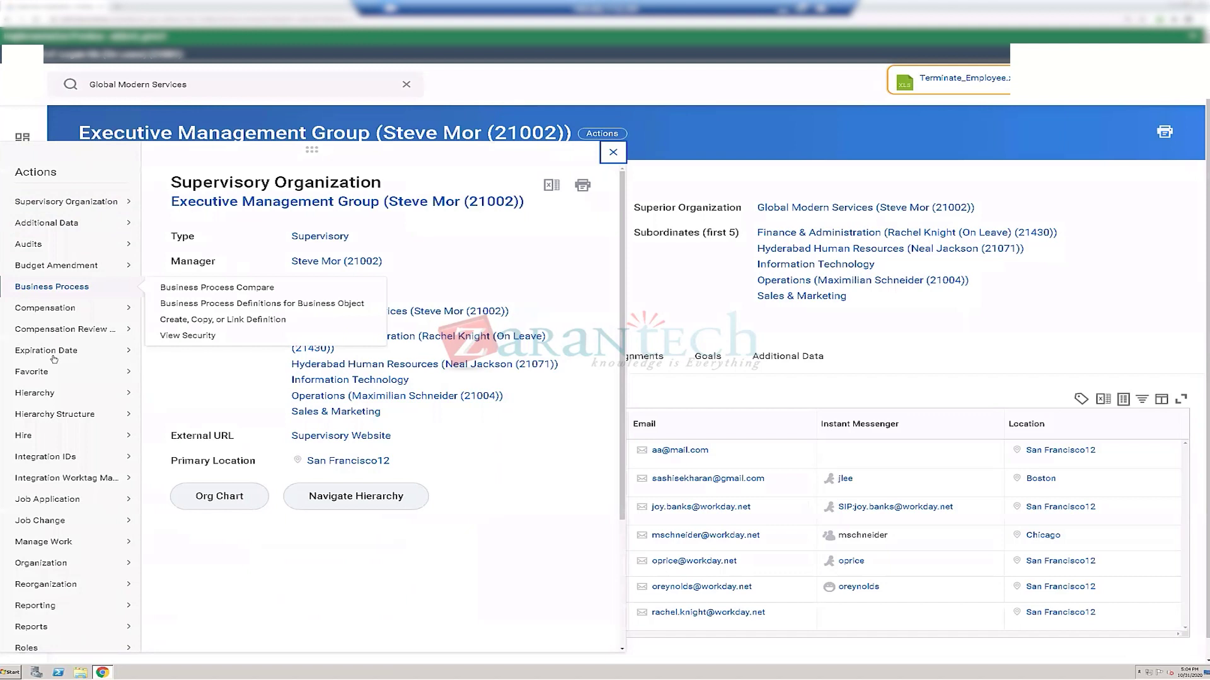
mouse_move(27, 438)
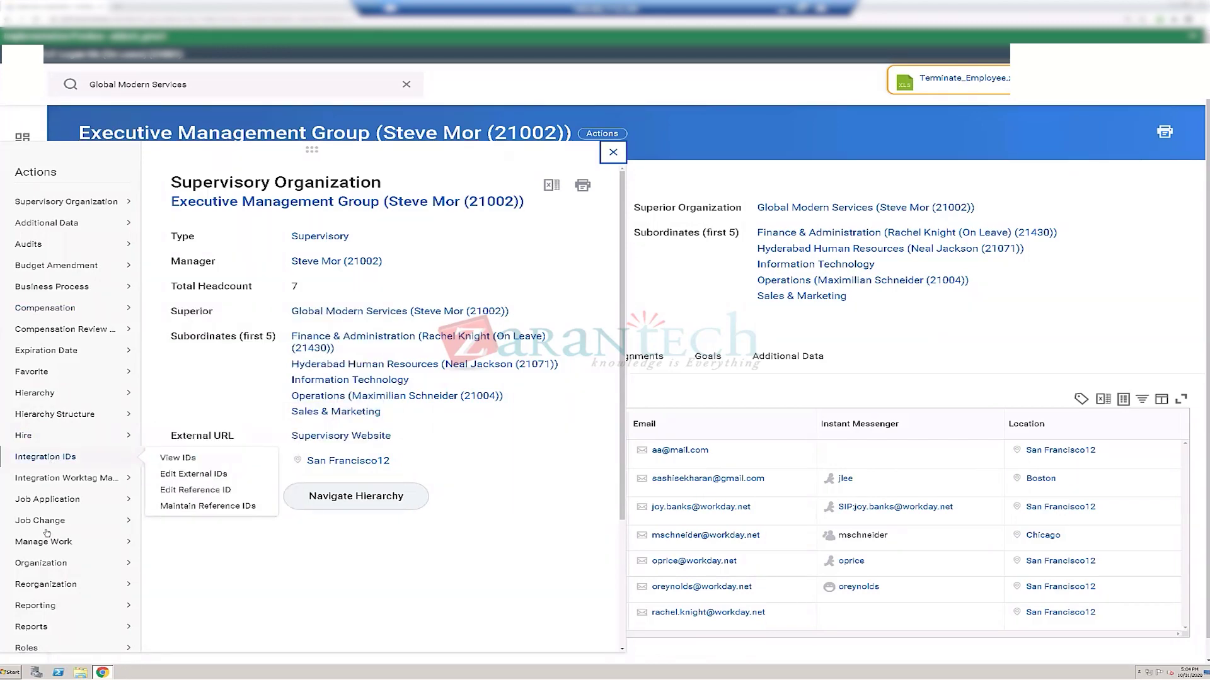
mouse_move(46, 526)
scroll(47, 533, "down", 1)
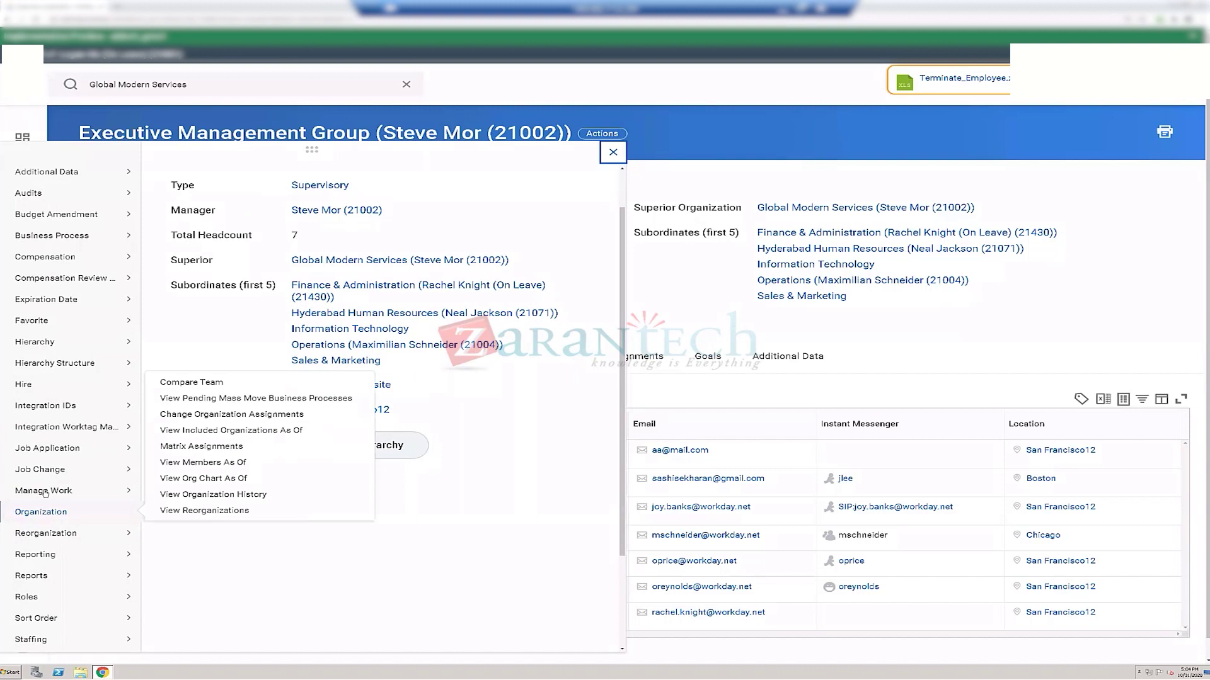
mouse_move(49, 471)
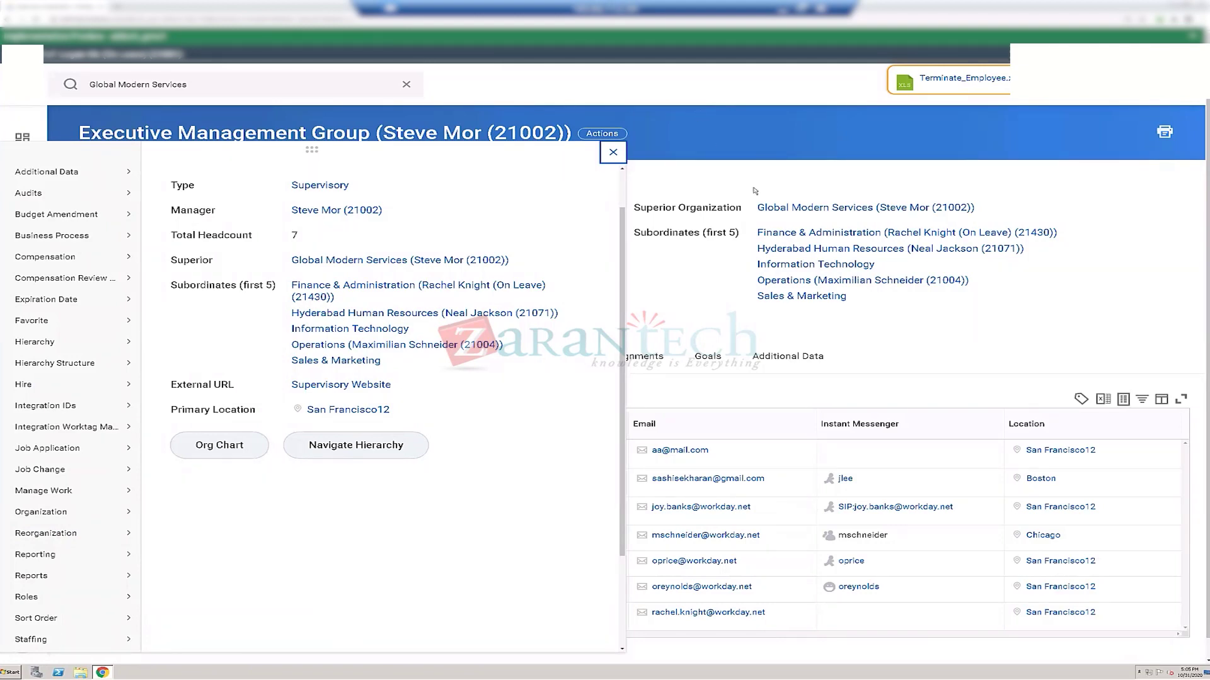
left_click(256, 151)
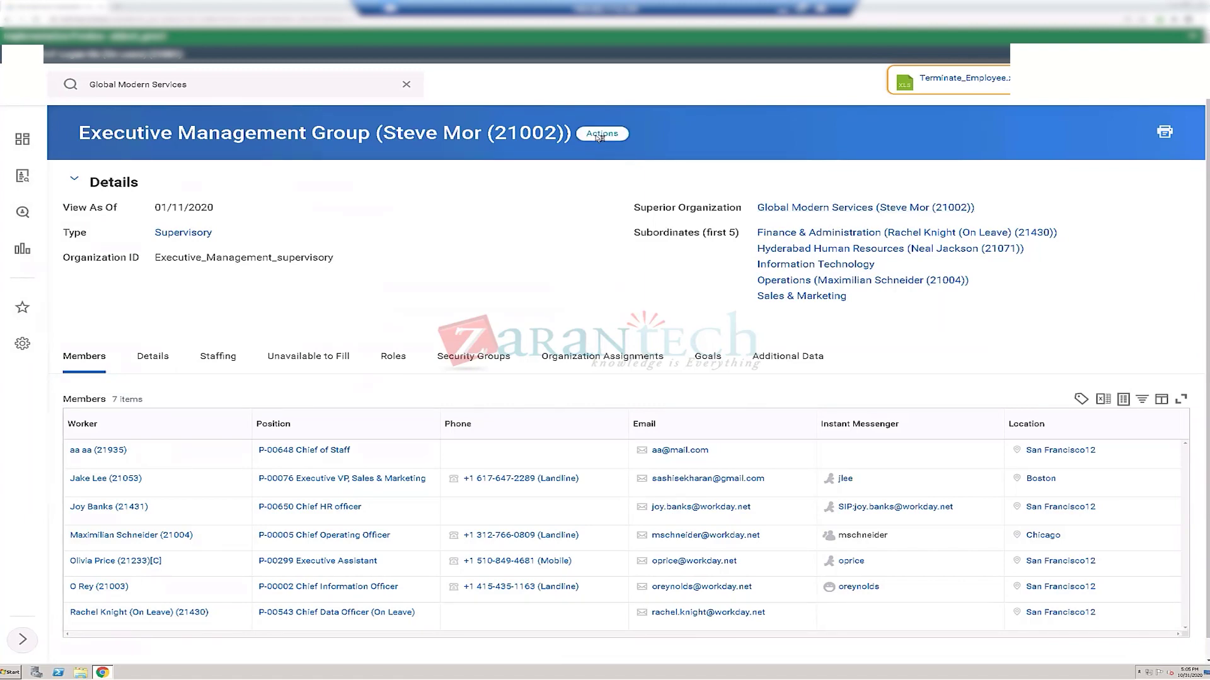
- Open the Executive Management Group org chart and show the level above it
left_click(599, 135)
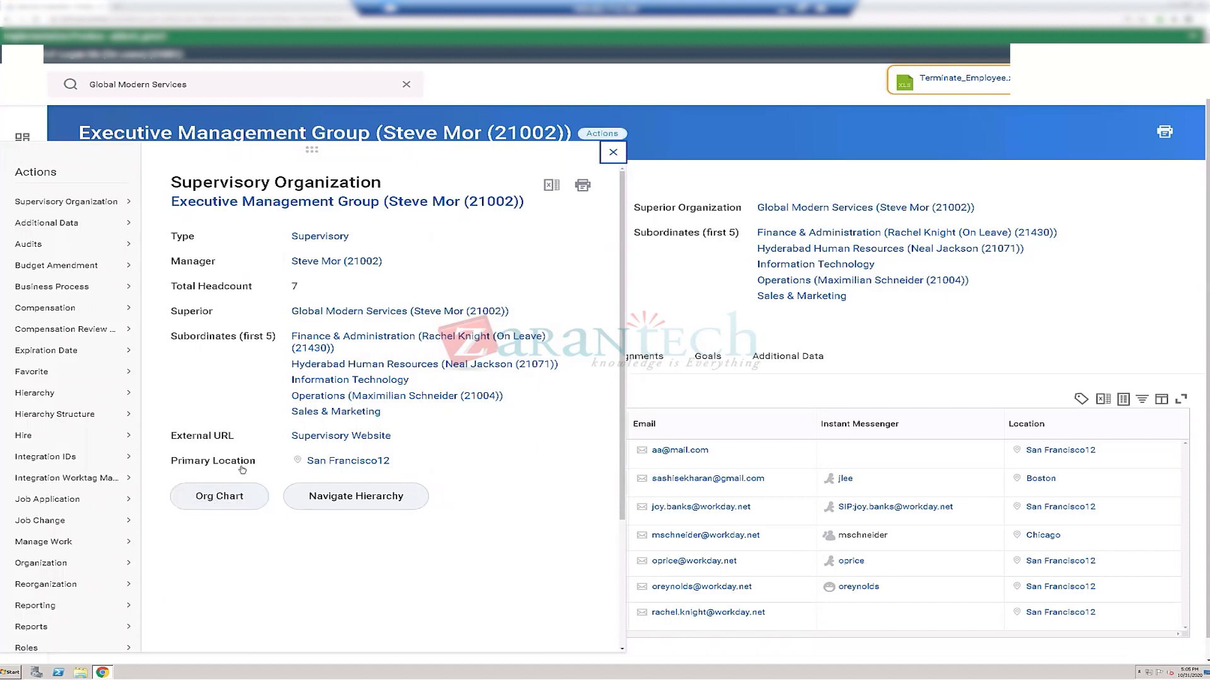
left_click(215, 497)
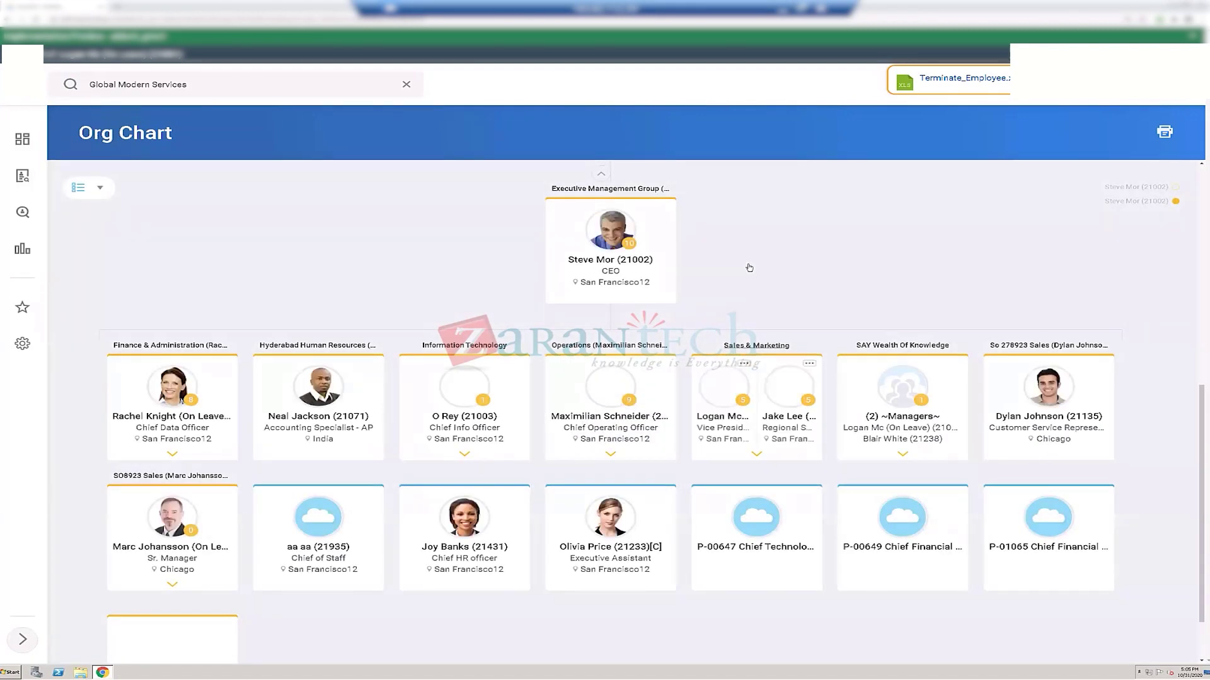
left_click(601, 173)
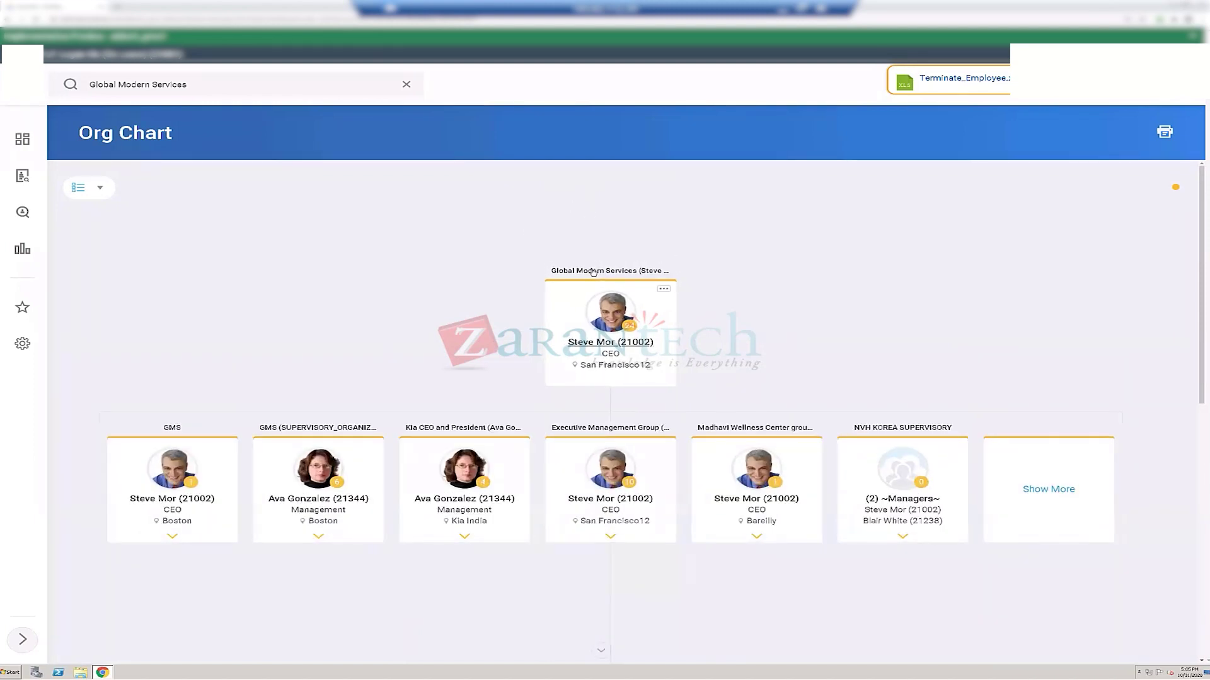
- Drill into Executive Management Group in the org chart and return to its organization page
left_click(611, 541)
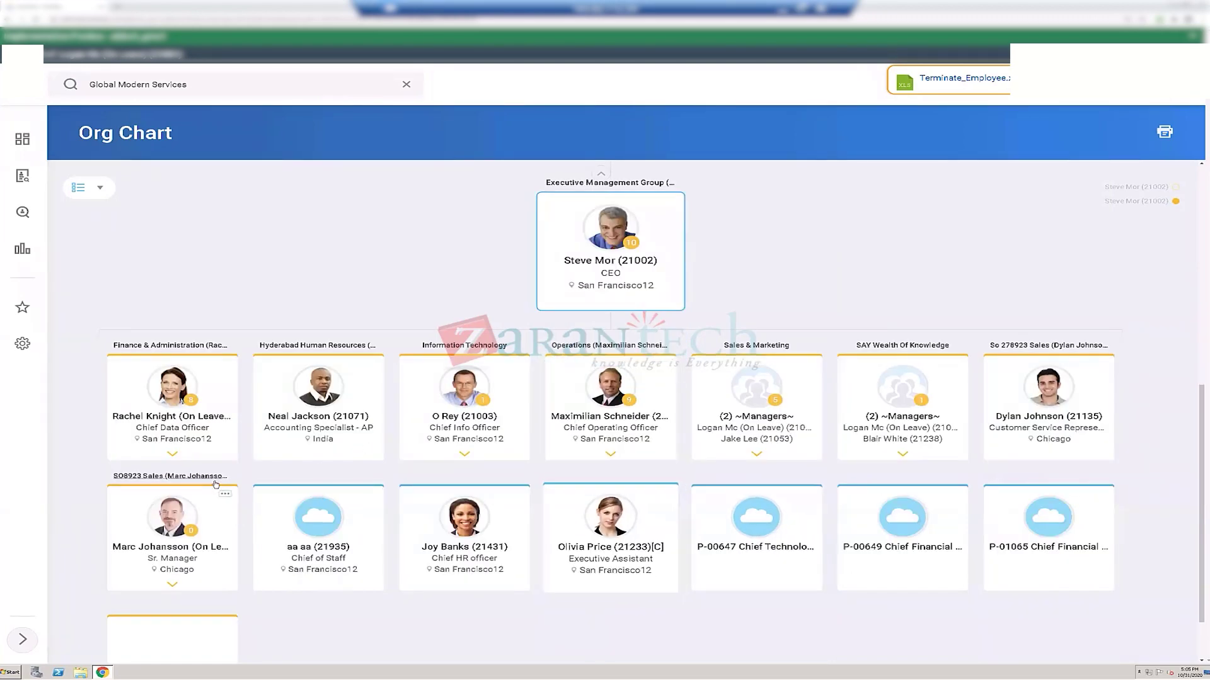
left_click(574, 184)
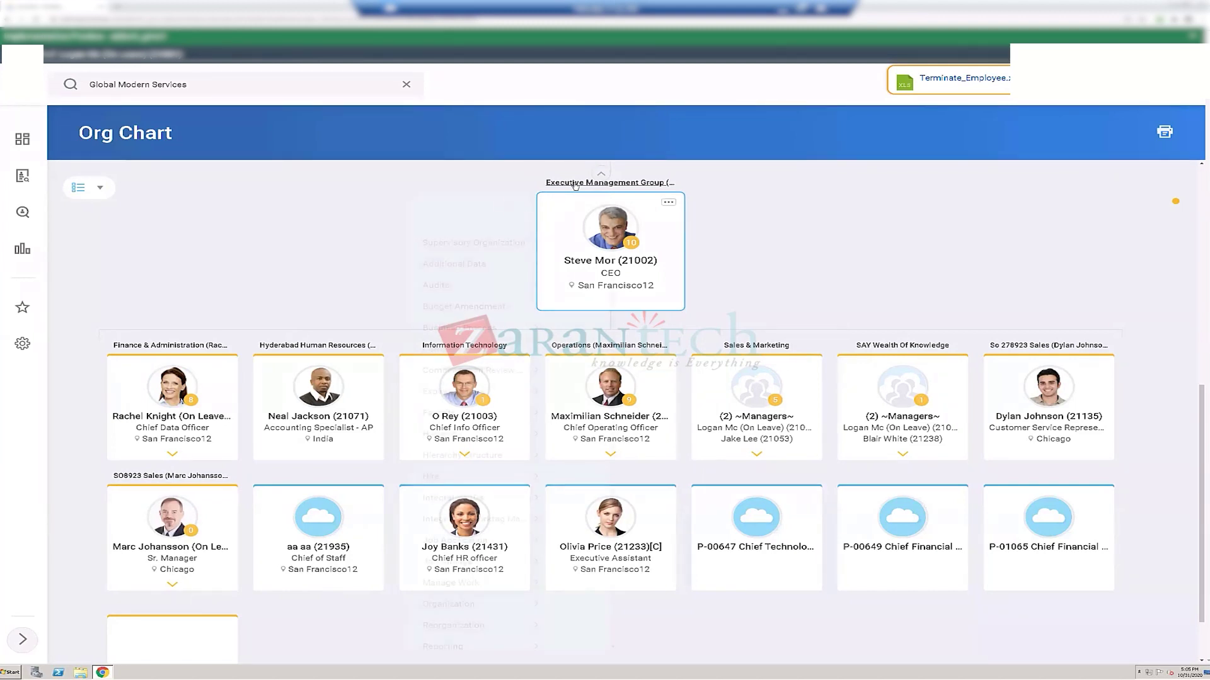
mouse_move(514, 247)
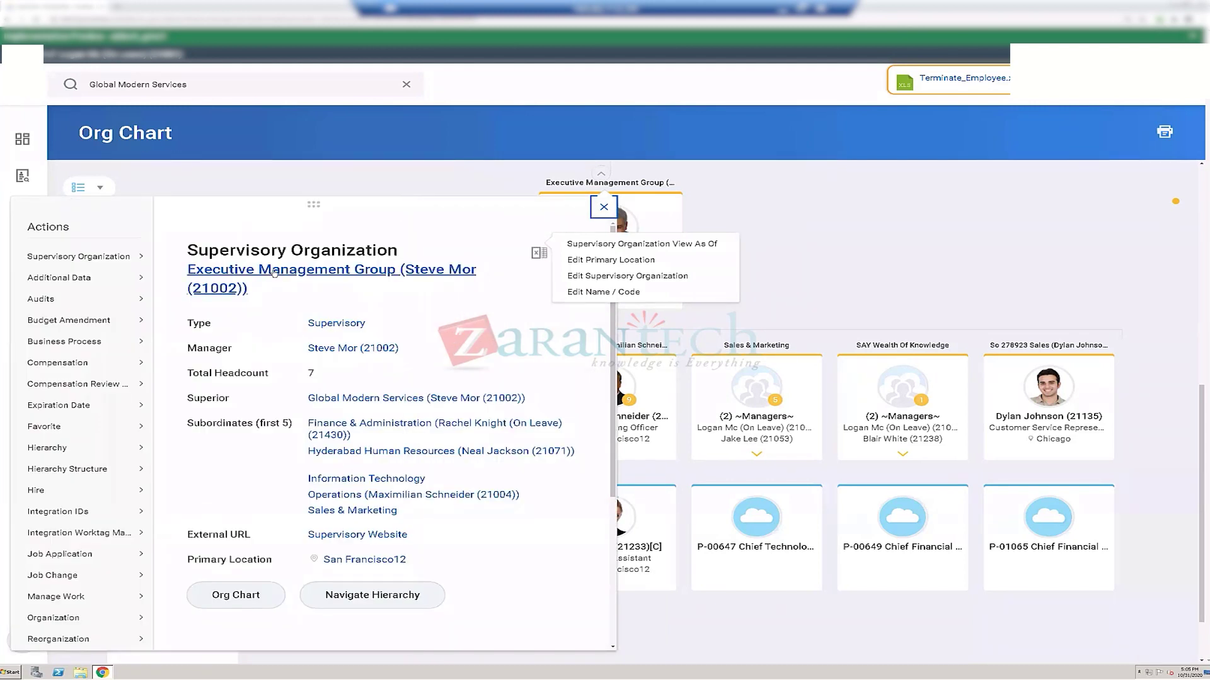
left_click(274, 273)
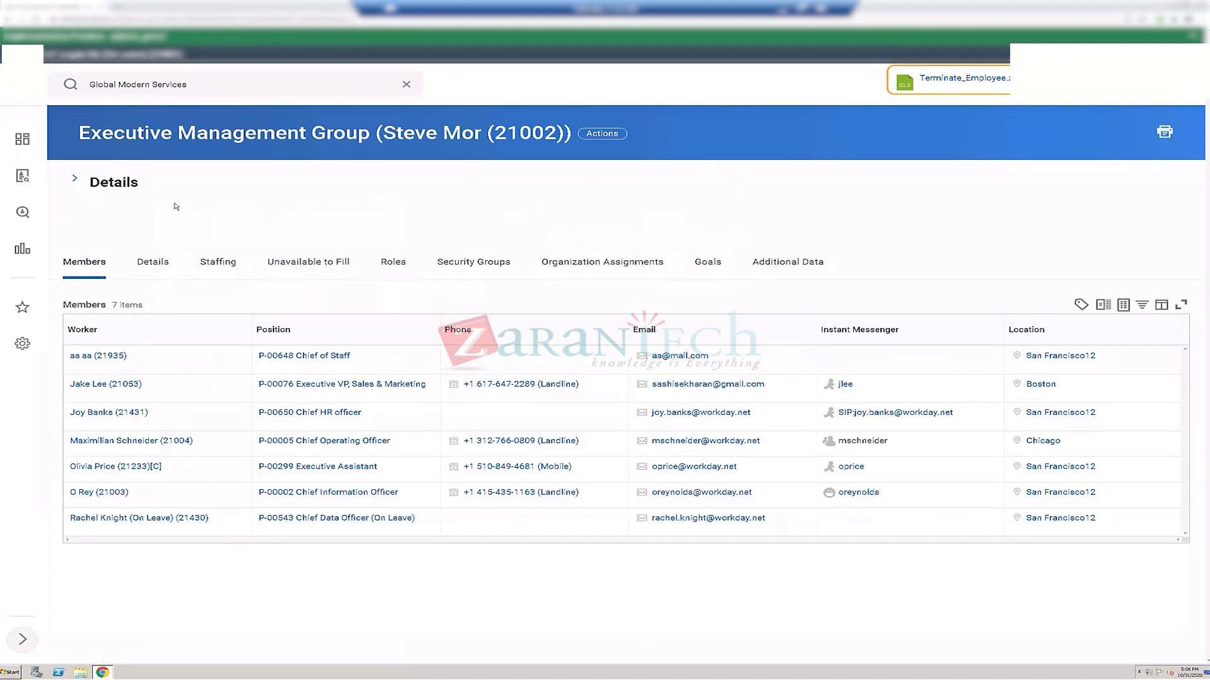
- Launch Reorganization > Create Subordinate for Executive Management Group, effective 31/10/2020
left_click(75, 180)
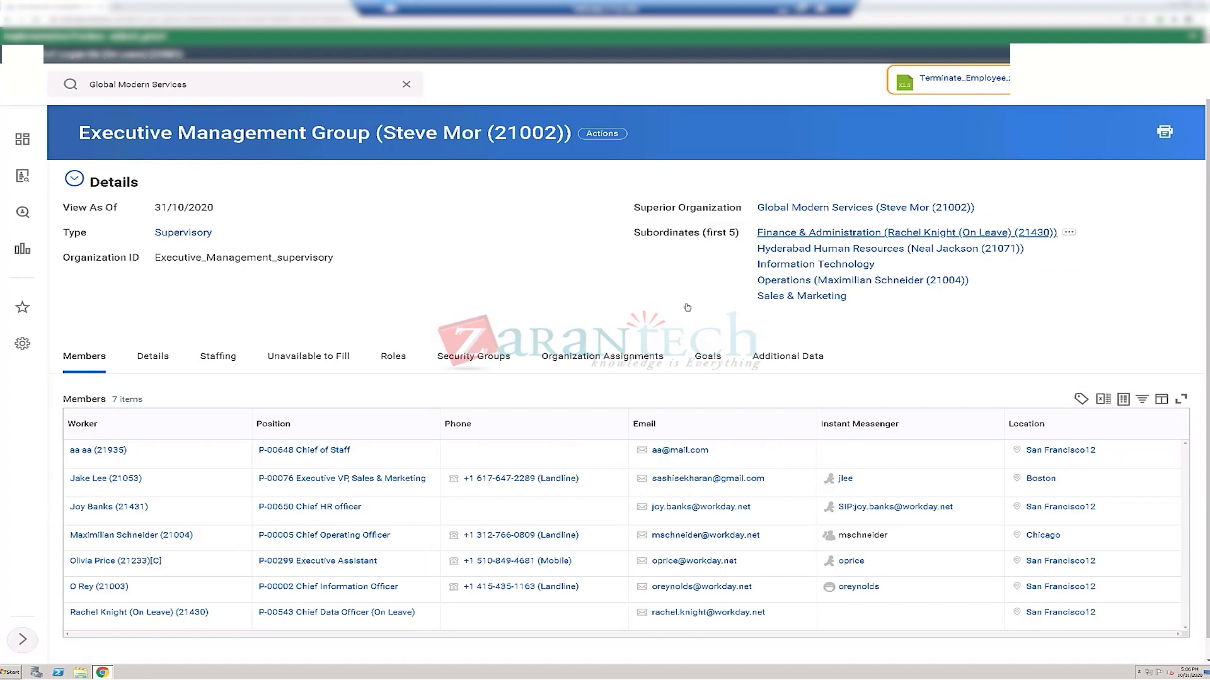
left_click(603, 136)
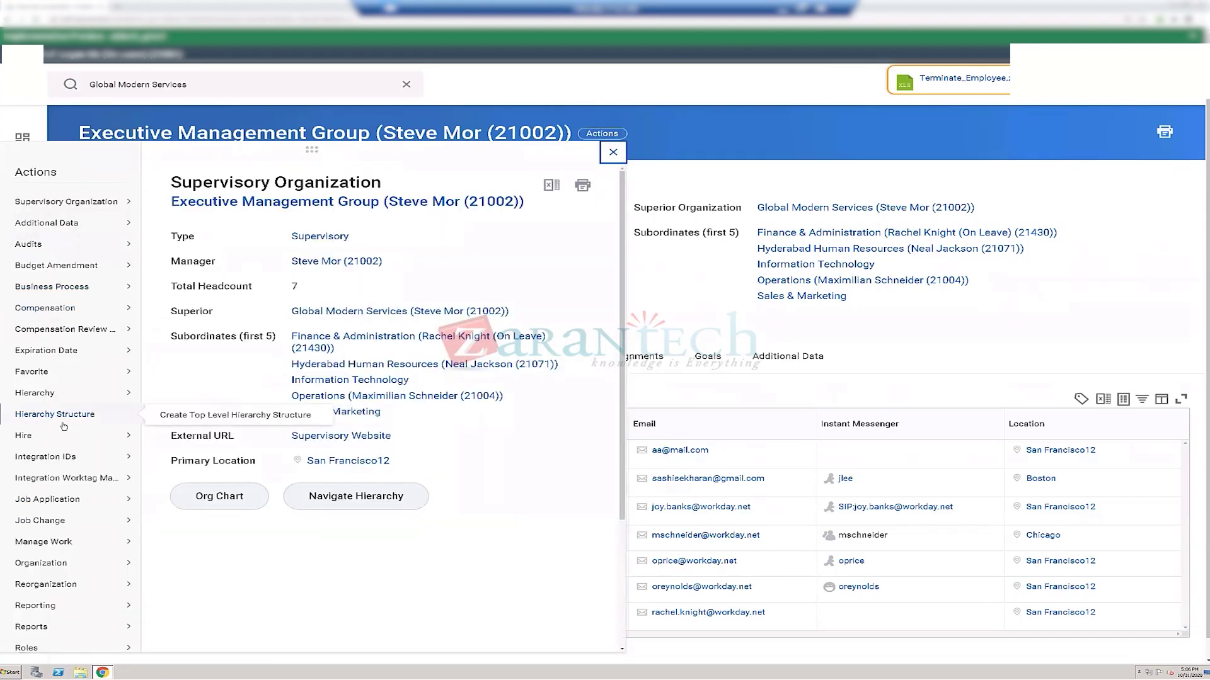
scroll(63, 427, "down", 3)
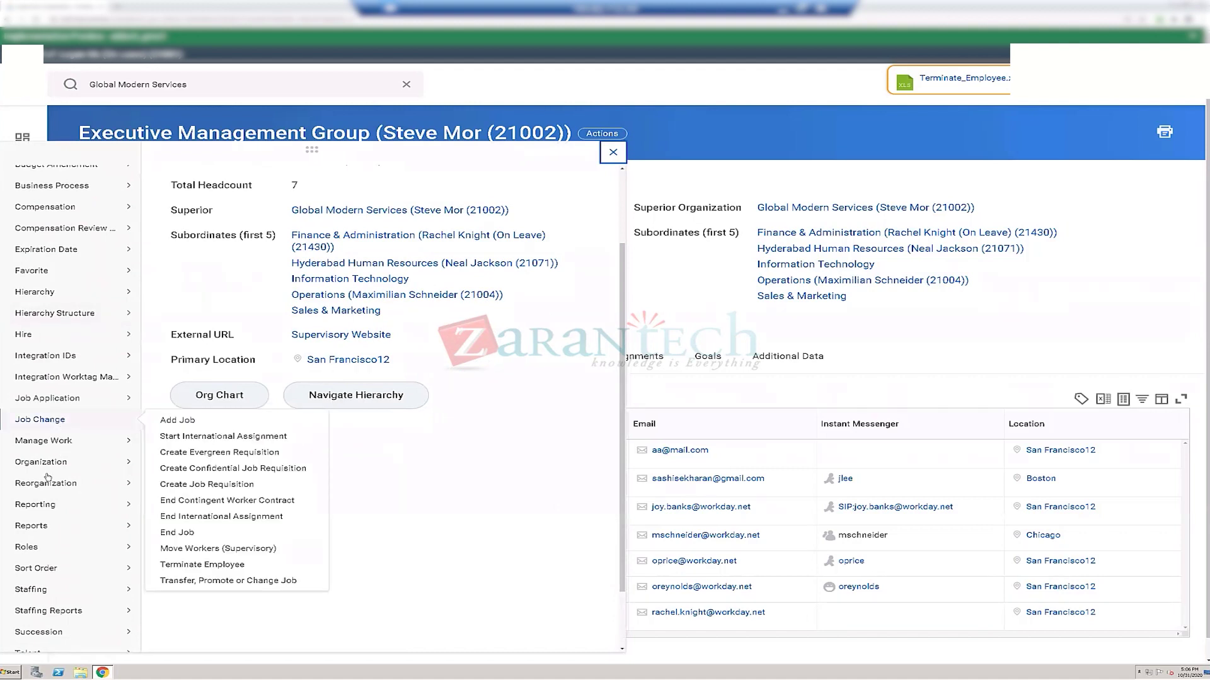
mouse_move(45, 492)
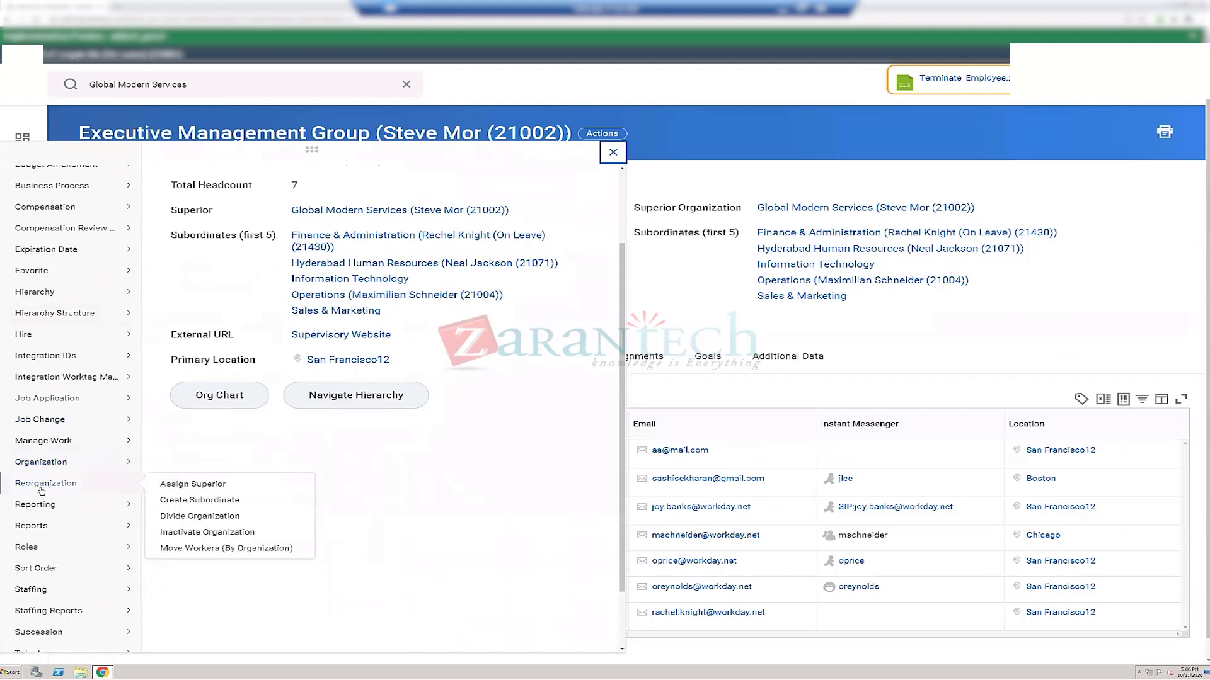
left_click(198, 500)
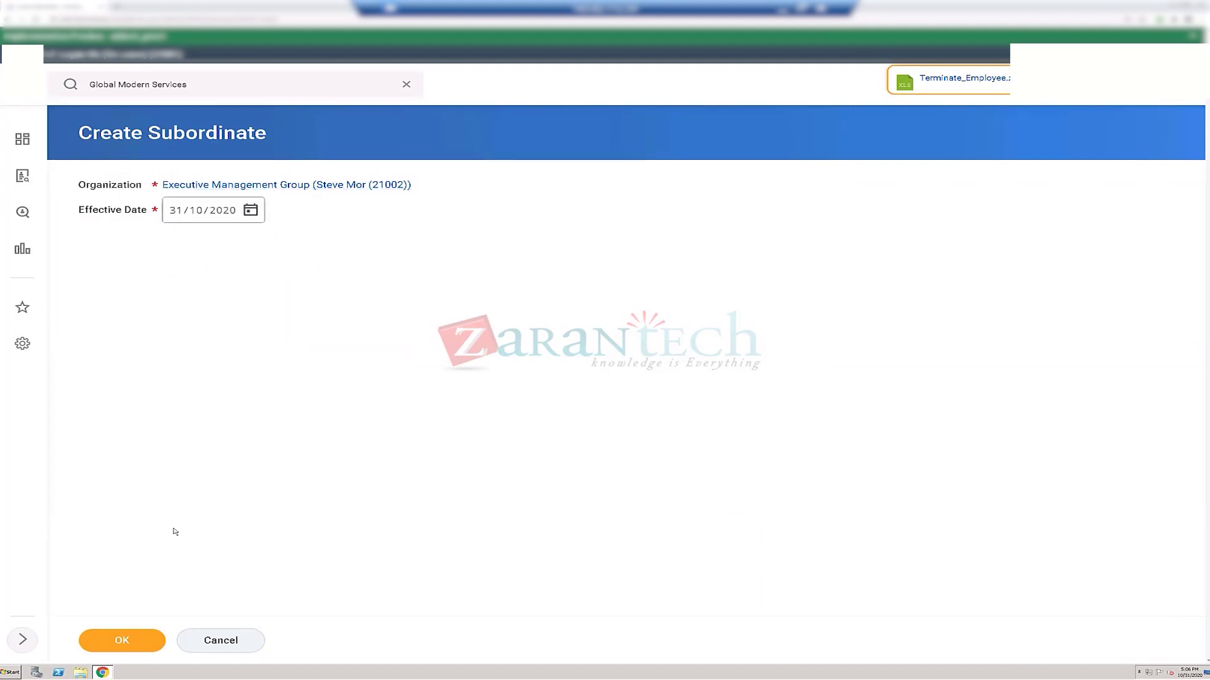
- Confirm the effective date and enter name Ricky_11_1 with organization code RCK
left_click(123, 642)
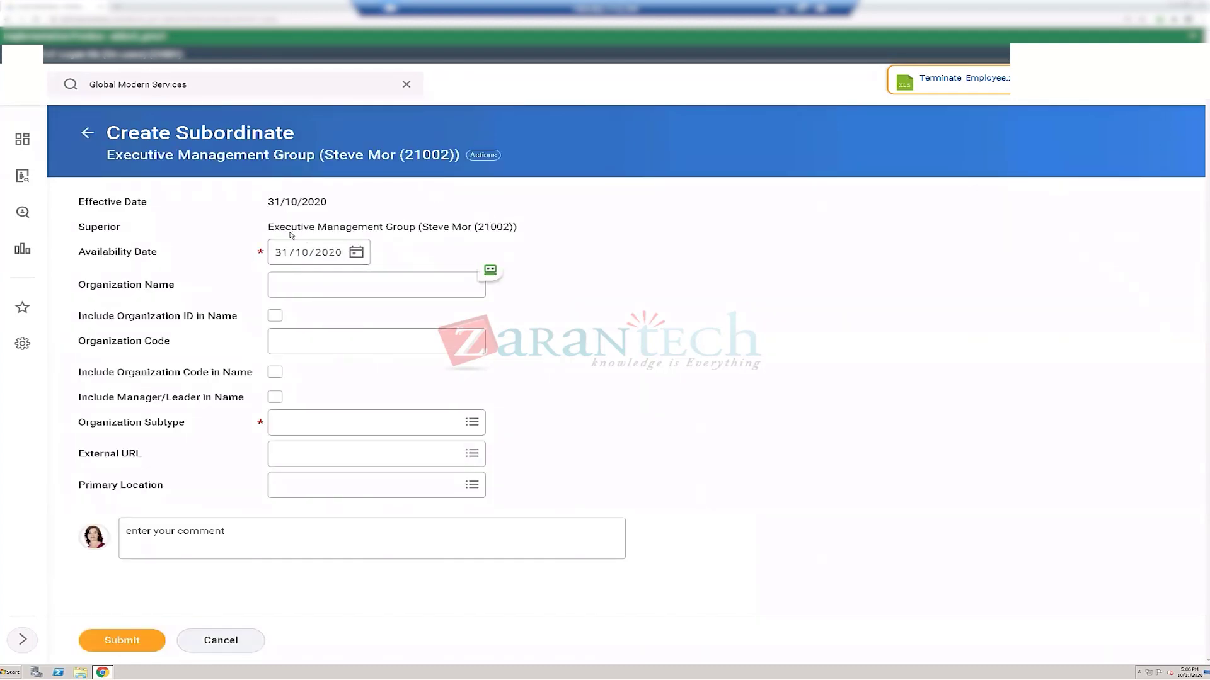
mouse_move(277, 227)
left_click(298, 286)
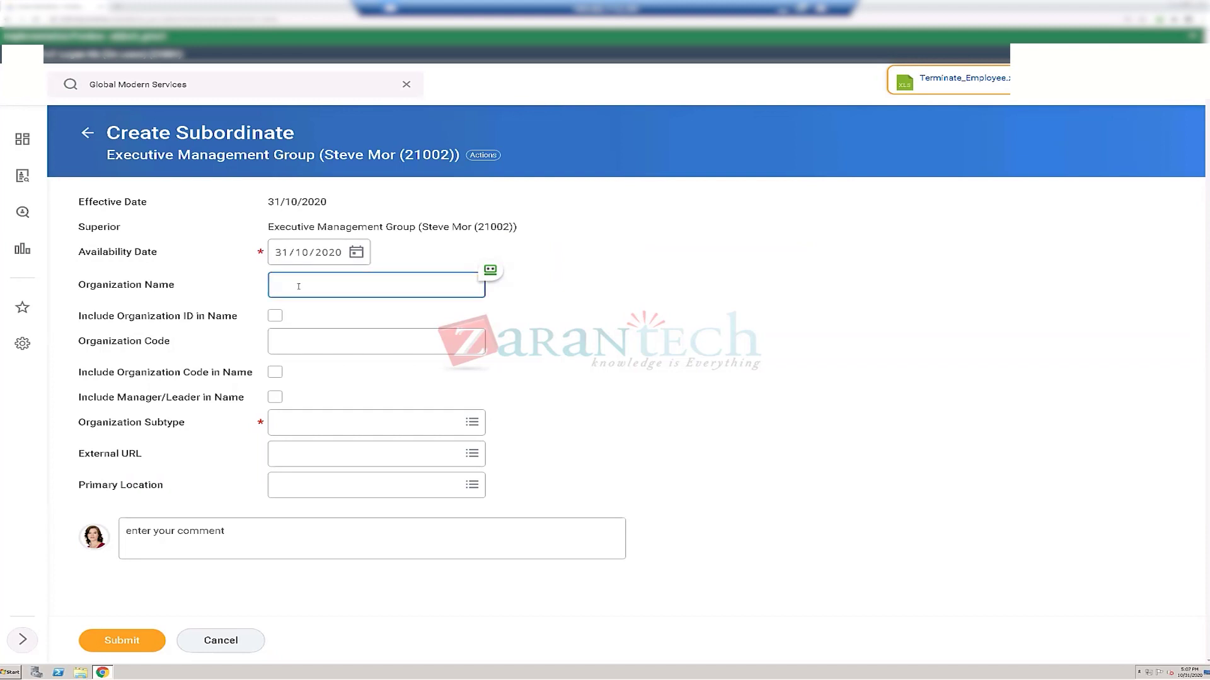
type("Ricky_11_1")
left_click(284, 342)
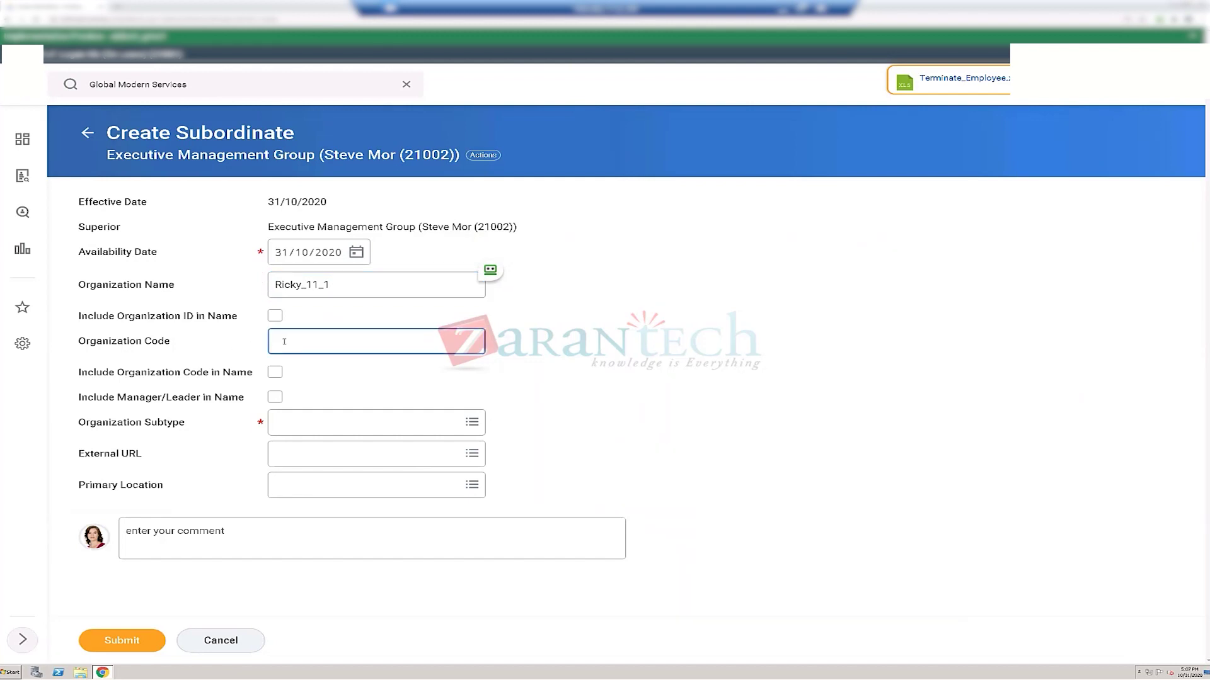
type("RCK")
- Include code and manager in the name, set subtype Department, and submit
left_click(275, 373)
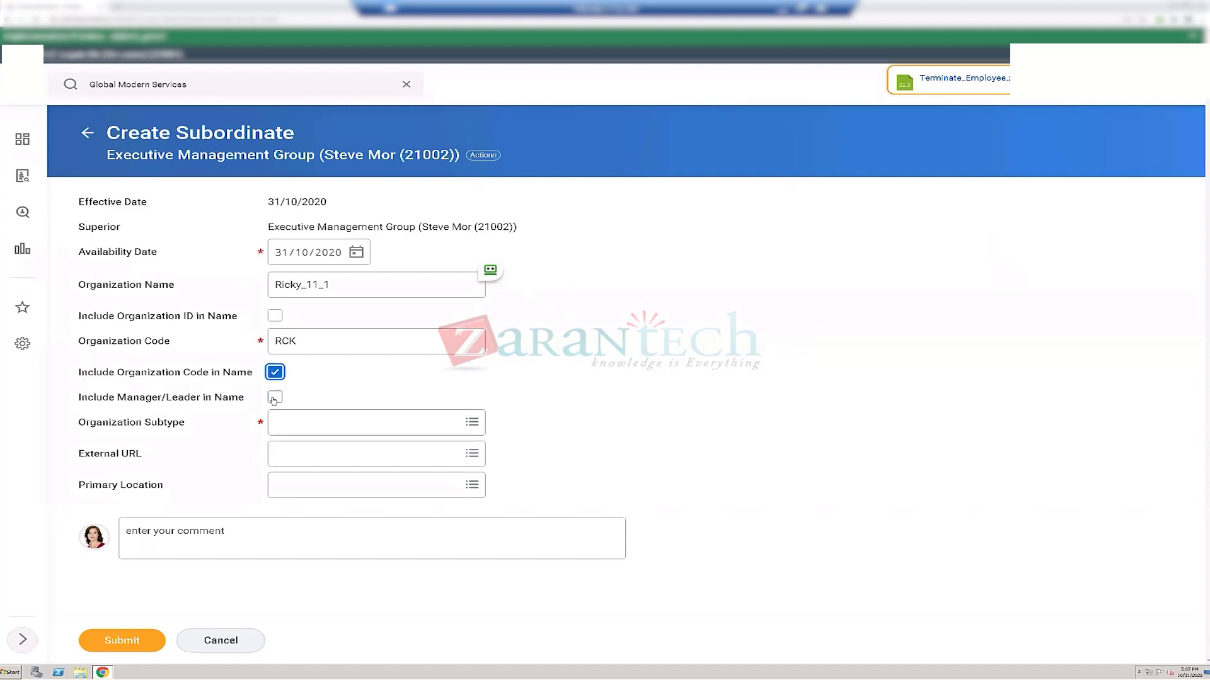
left_click(275, 397)
left_click(344, 427)
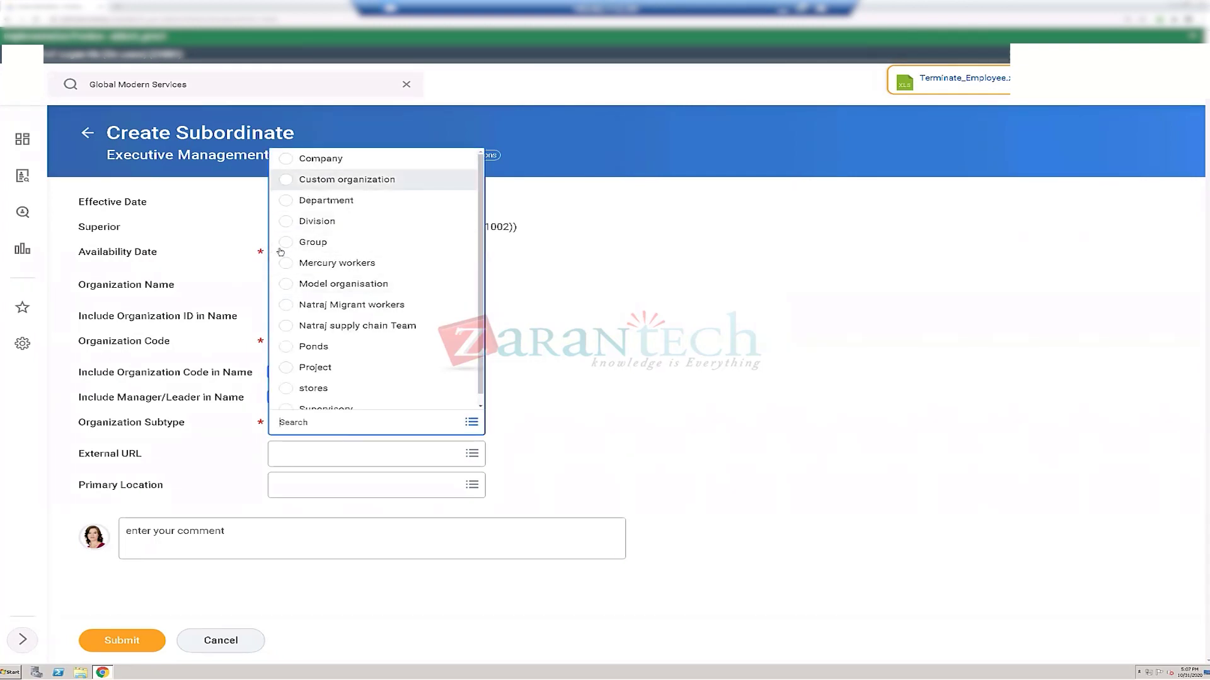
left_click(285, 202)
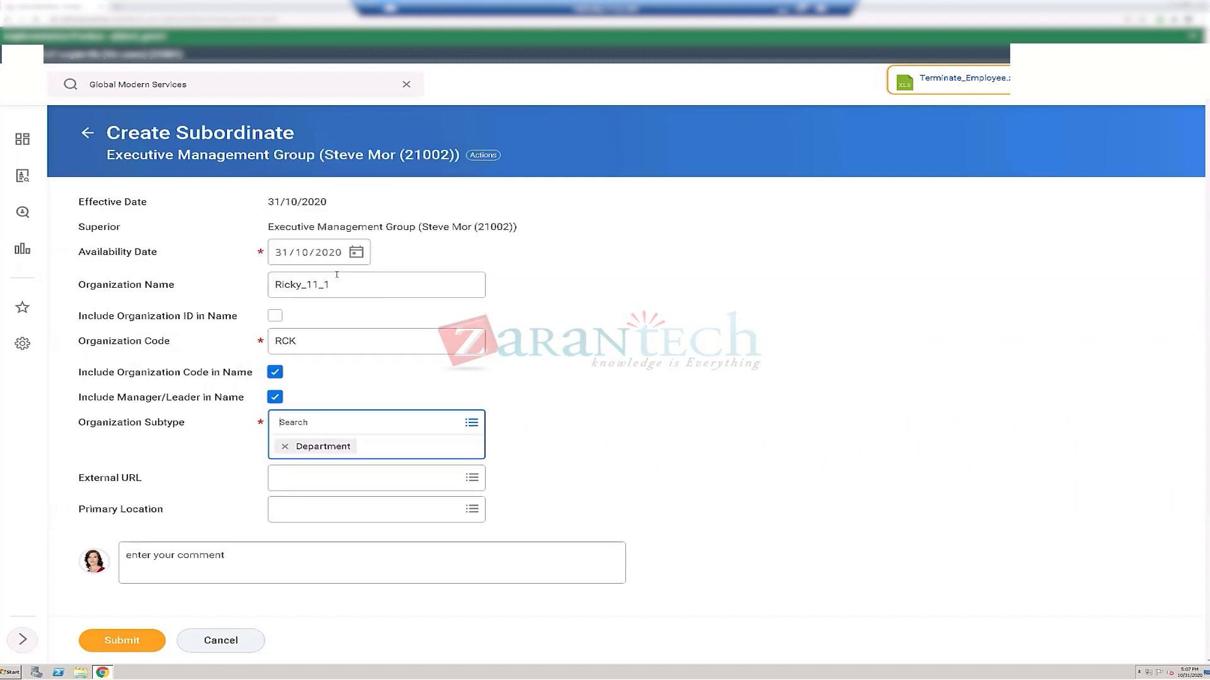
left_click(605, 377)
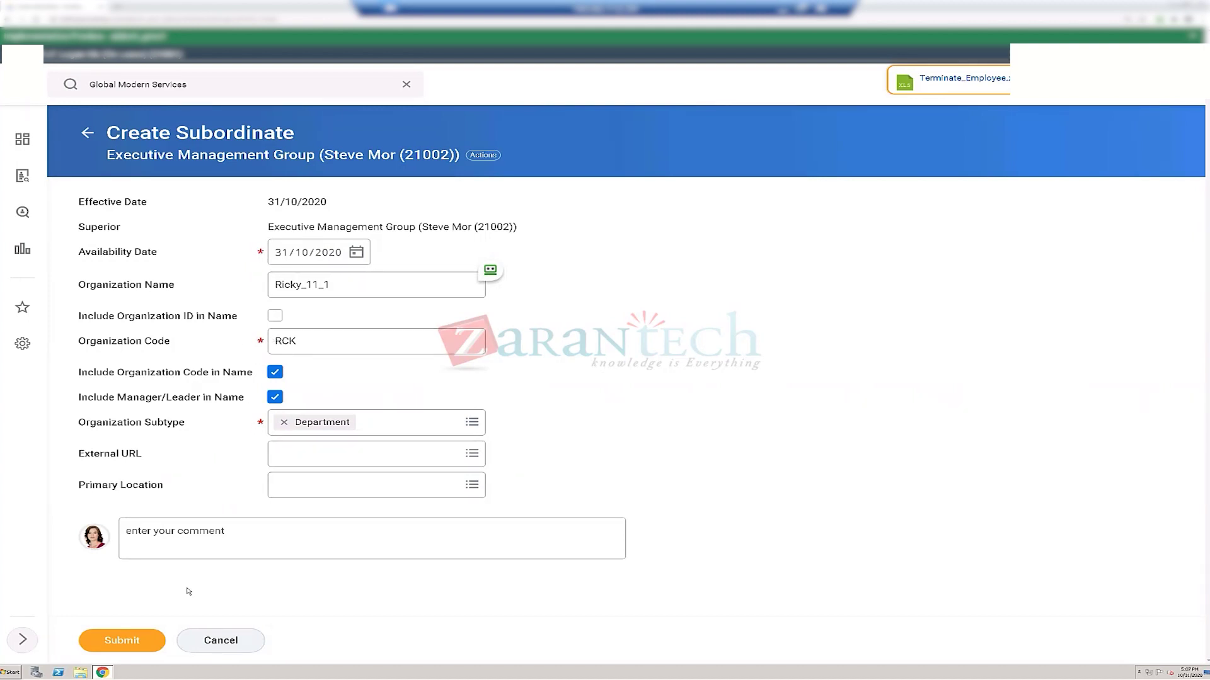
left_click(122, 643)
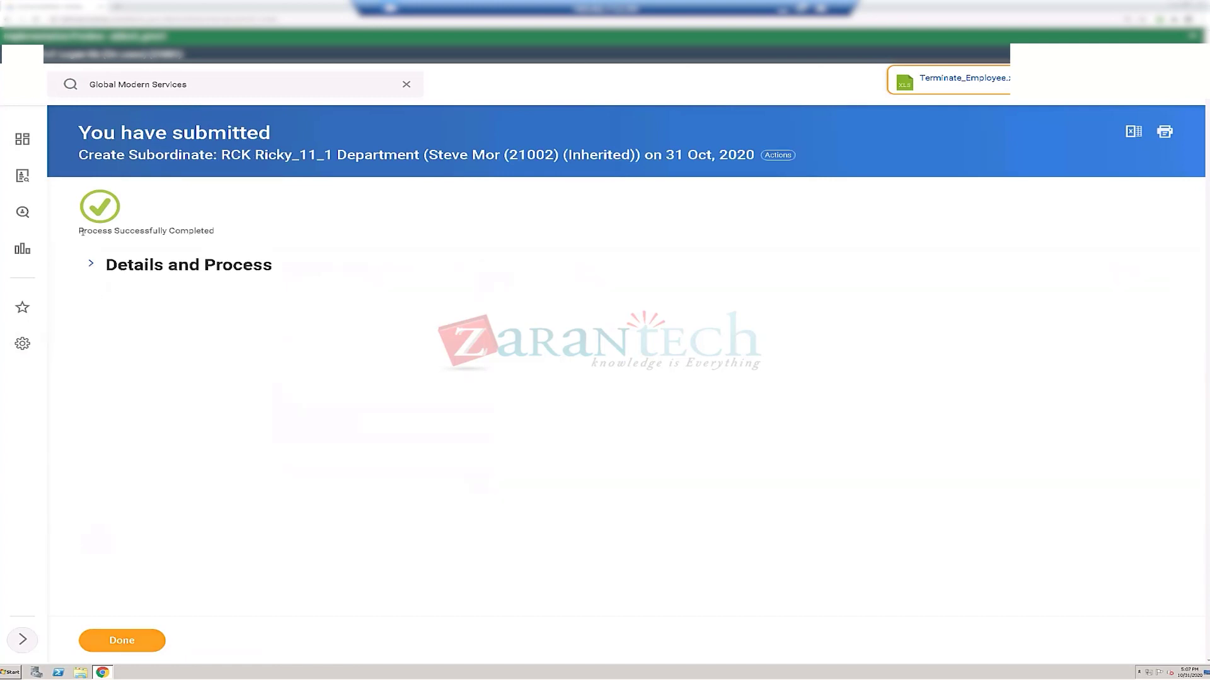
- Expand Details and Process for the completed RCK Ricky_11_1 Department submission
mouse_move(83, 231)
left_mouse_down()
mouse_move(225, 234)
mouse_move(75, 233)
left_mouse_up()
left_click(225, 233)
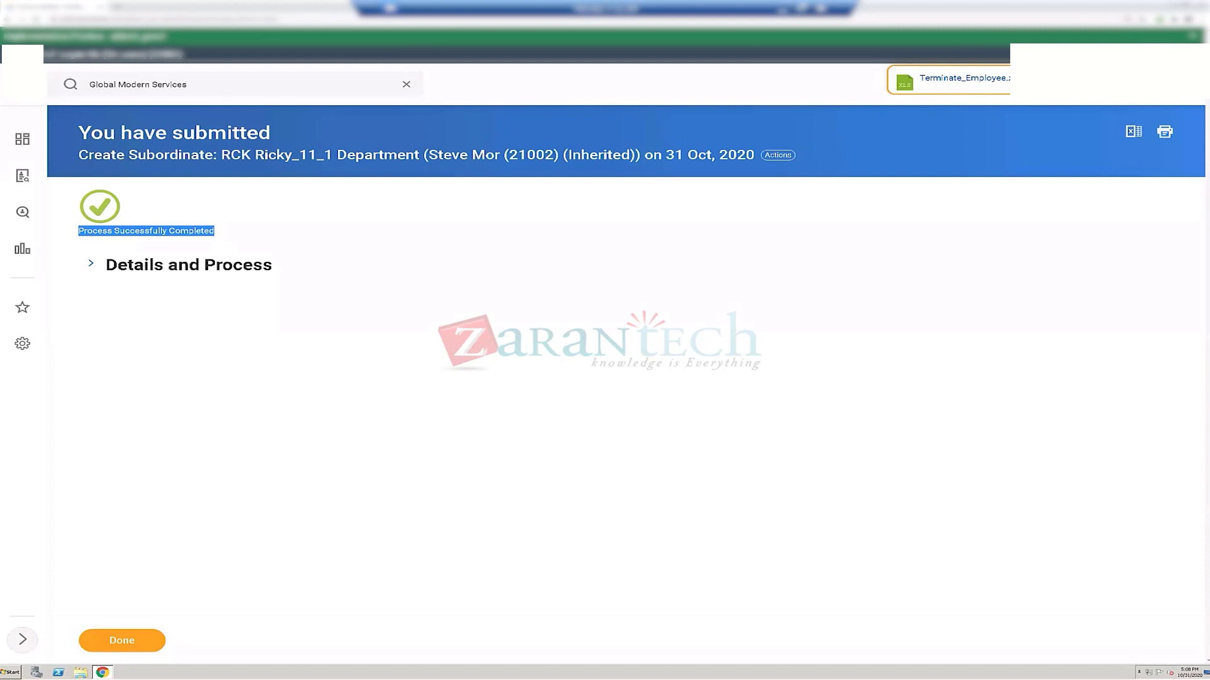
left_click(93, 266)
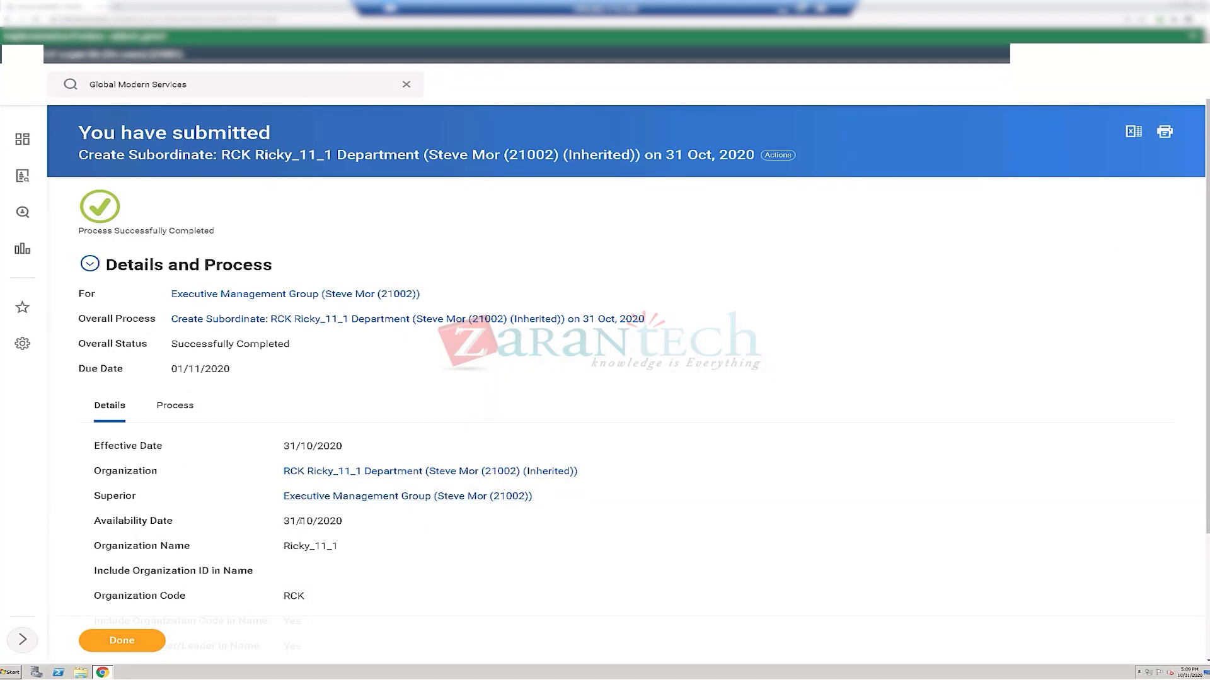
scroll(189, 363, "down", 1)
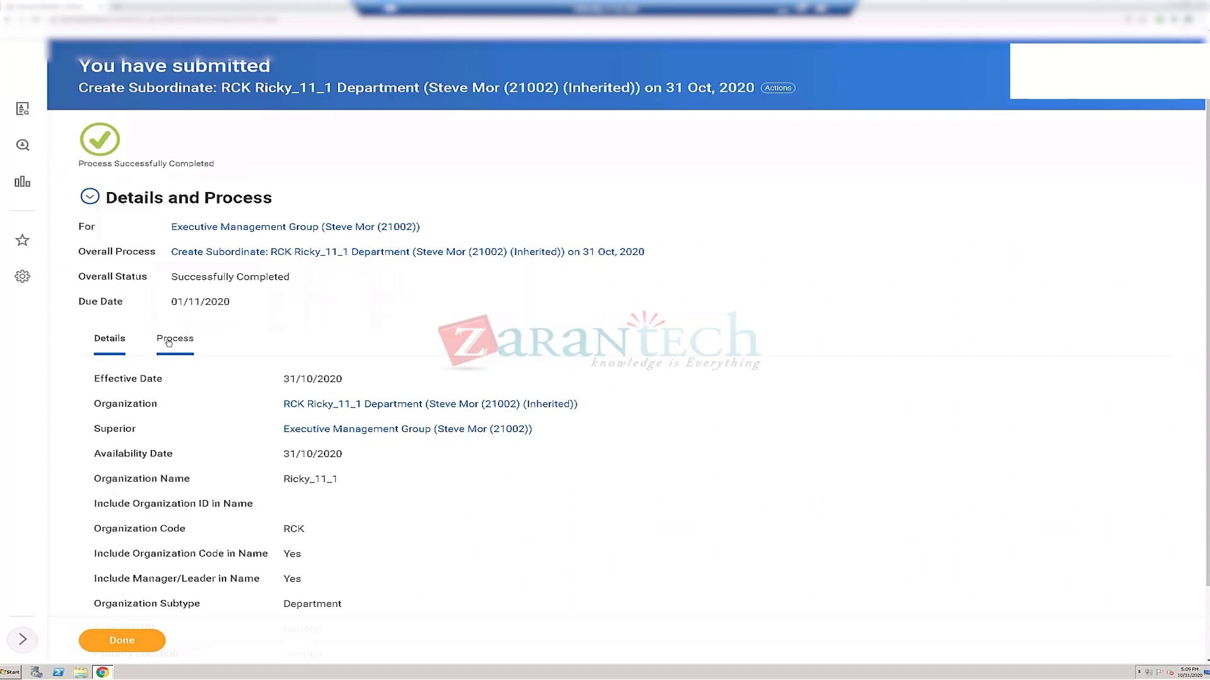
- Check the submission's process history, close the confirmation and expand Executive Management Group's details
left_click(168, 342)
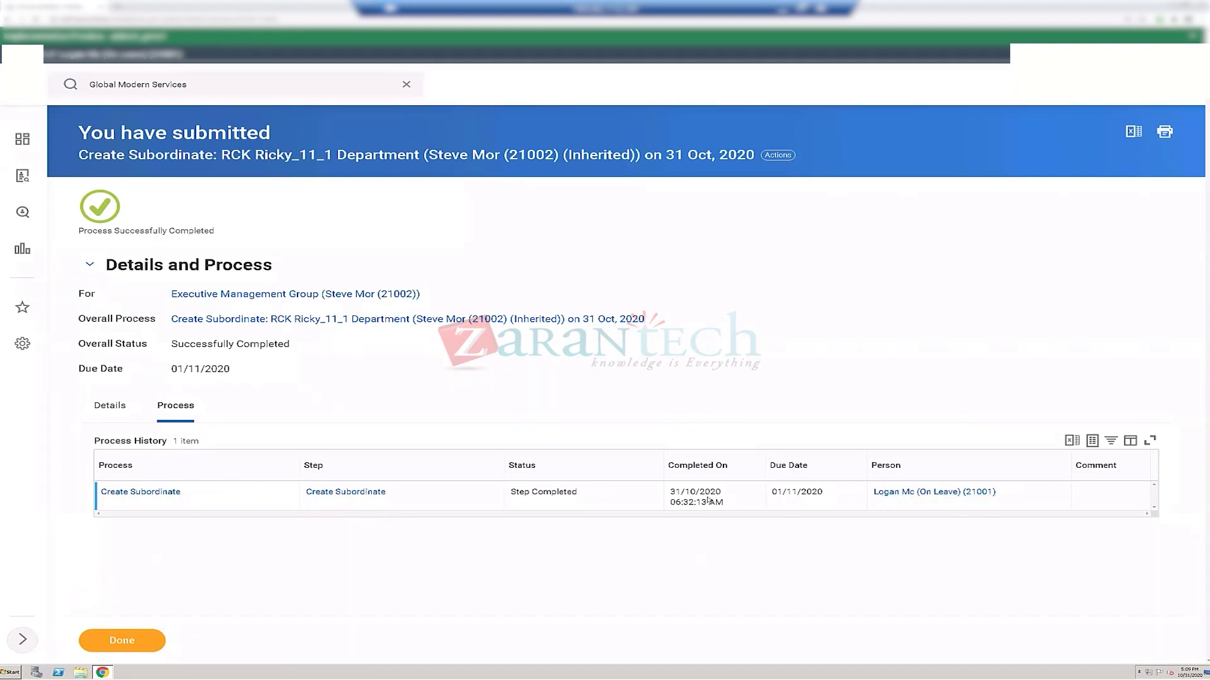
left_click(121, 642)
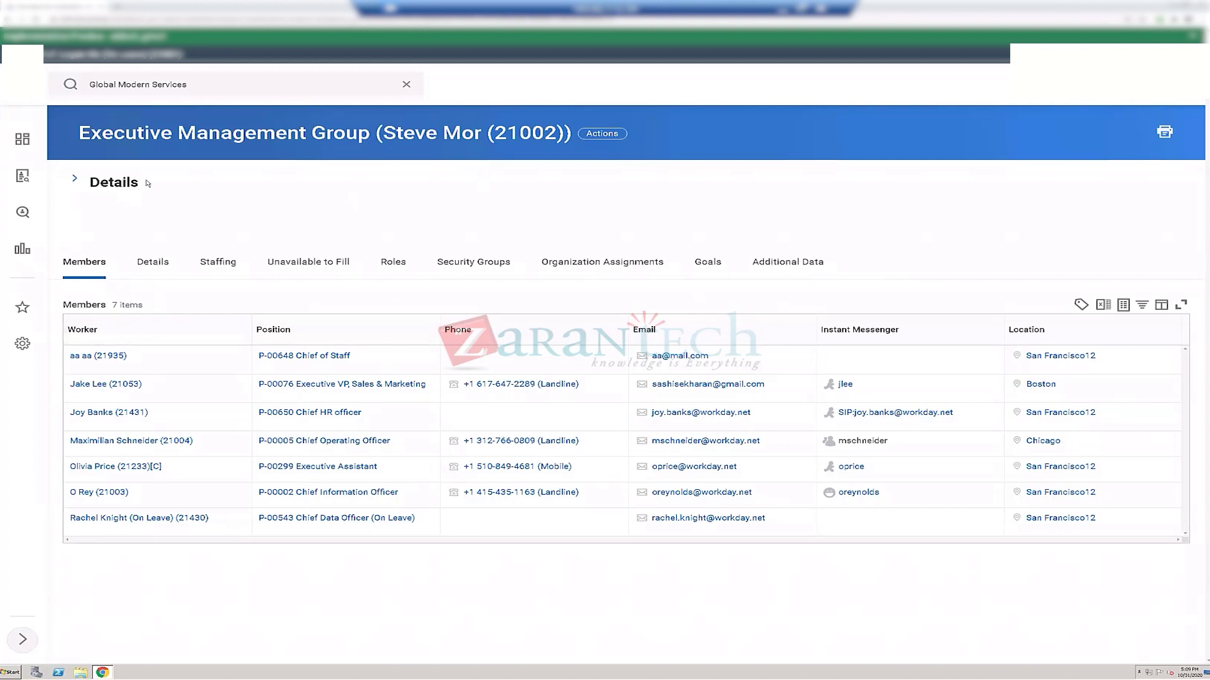
left_click(75, 179)
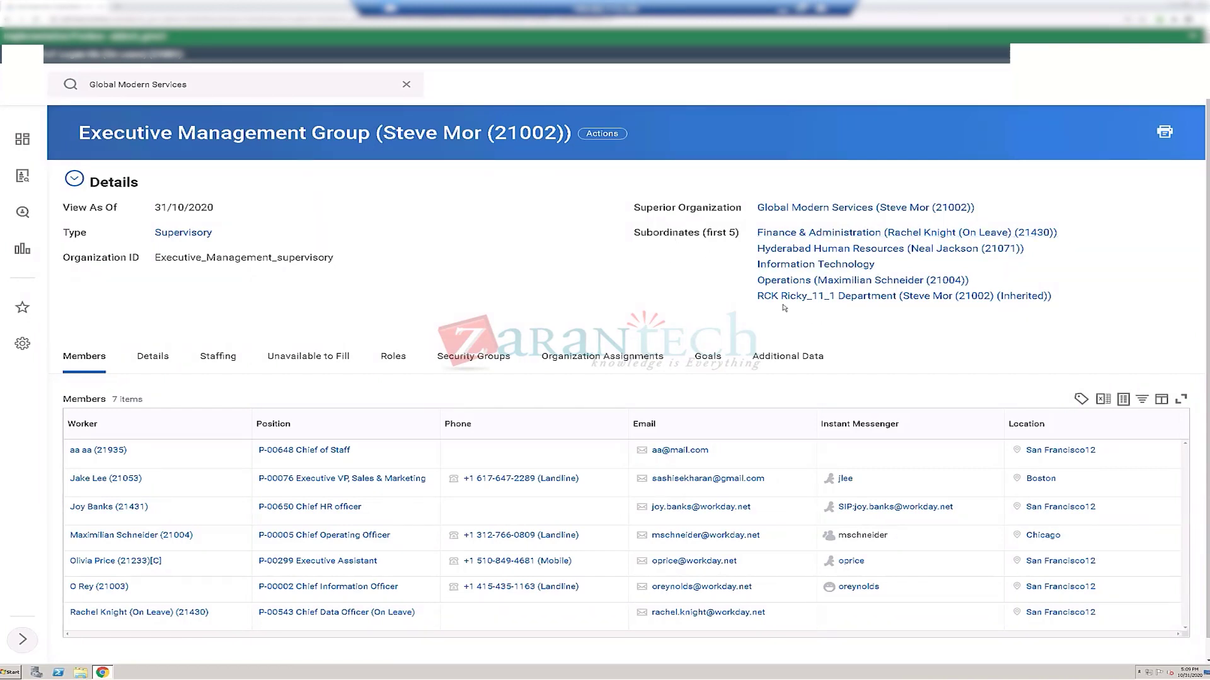
- Open the RCK Ricky_11_1 Department link listed under Executive Management Group's Subordinates
mouse_move(792, 298)
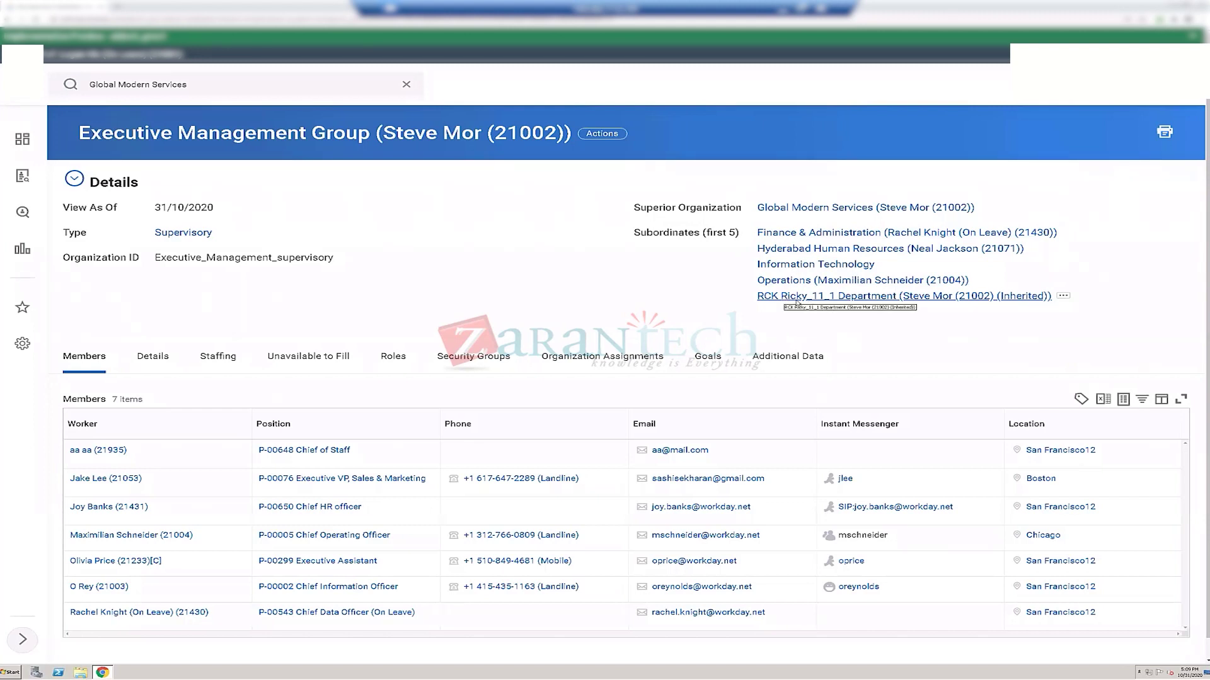
left_click(783, 297)
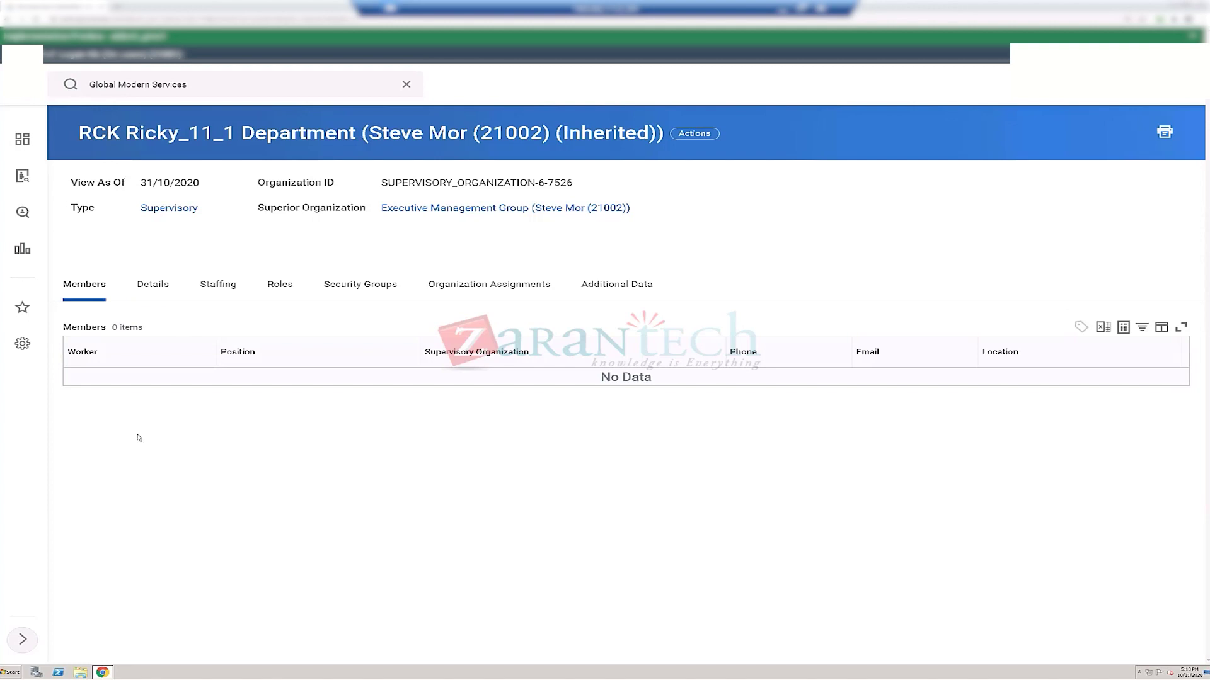
- Show RCK Ricky_11_1 Department's details and mark the note that its San Francisco12 location is inherited
left_click(152, 286)
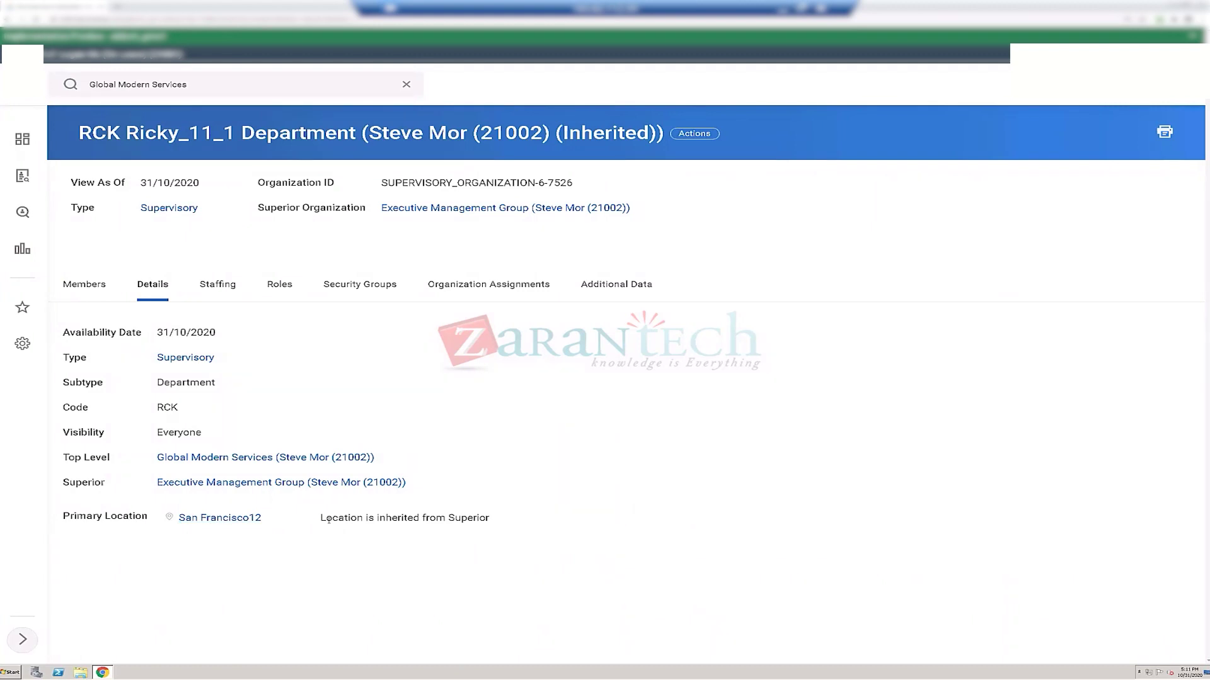
left_click_drag(325, 518, 487, 517)
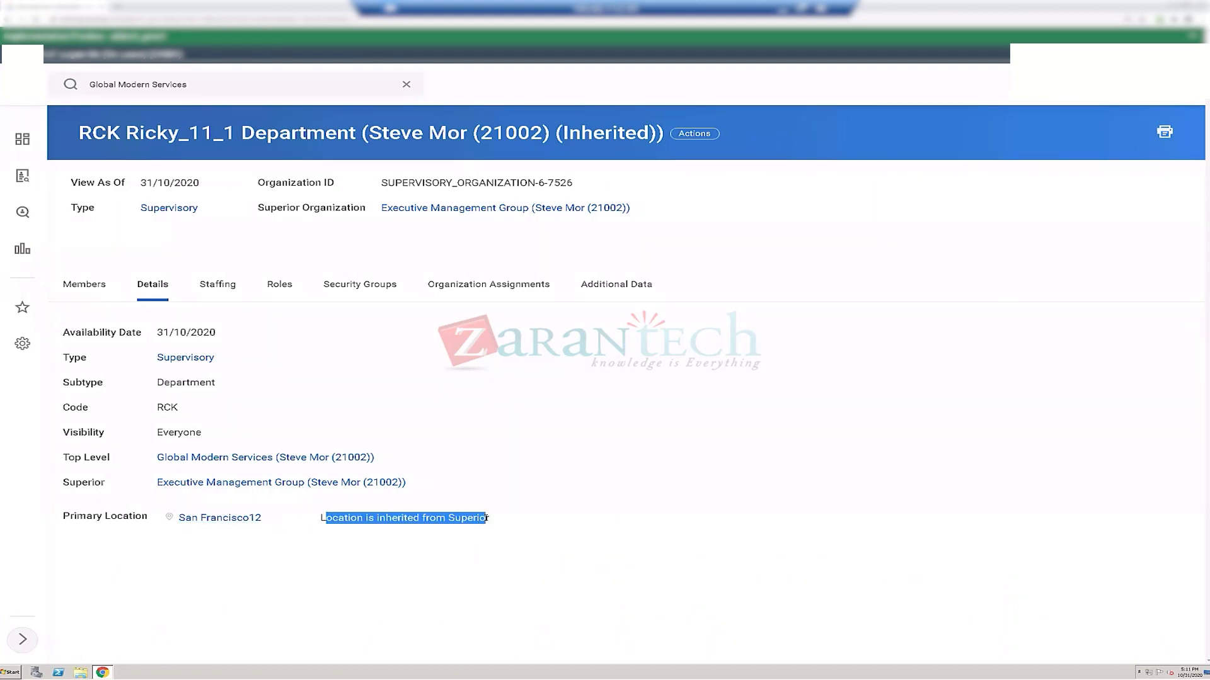
left_click(383, 517)
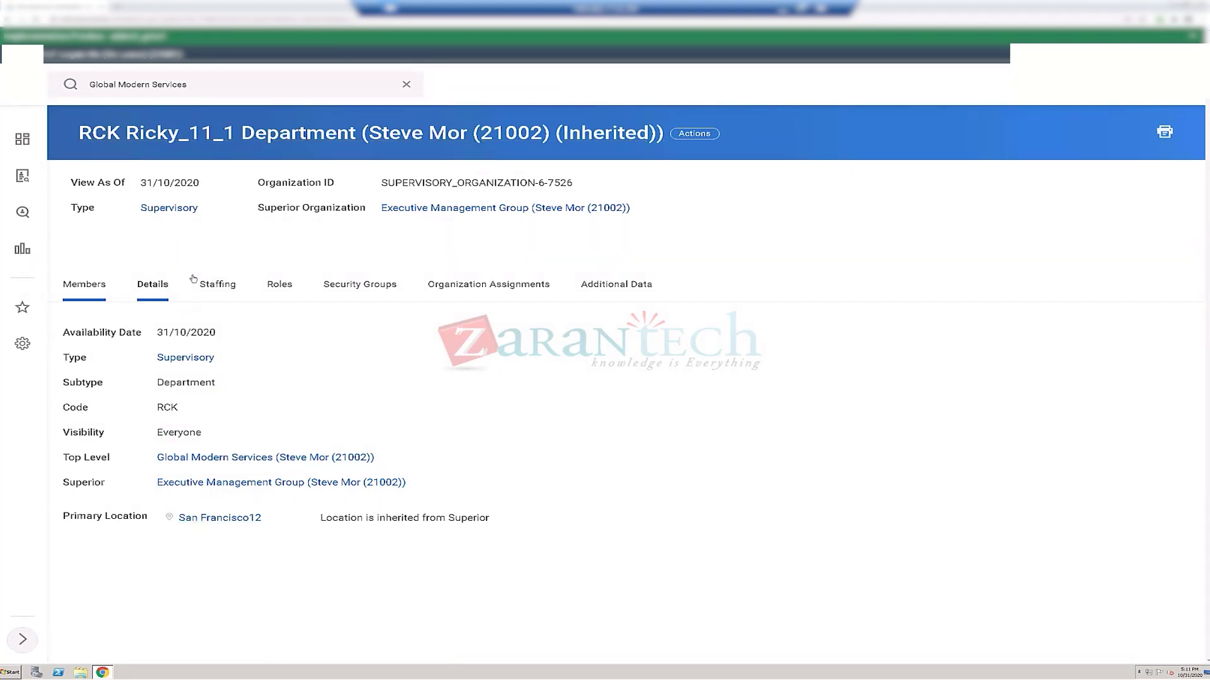
left_click(218, 287)
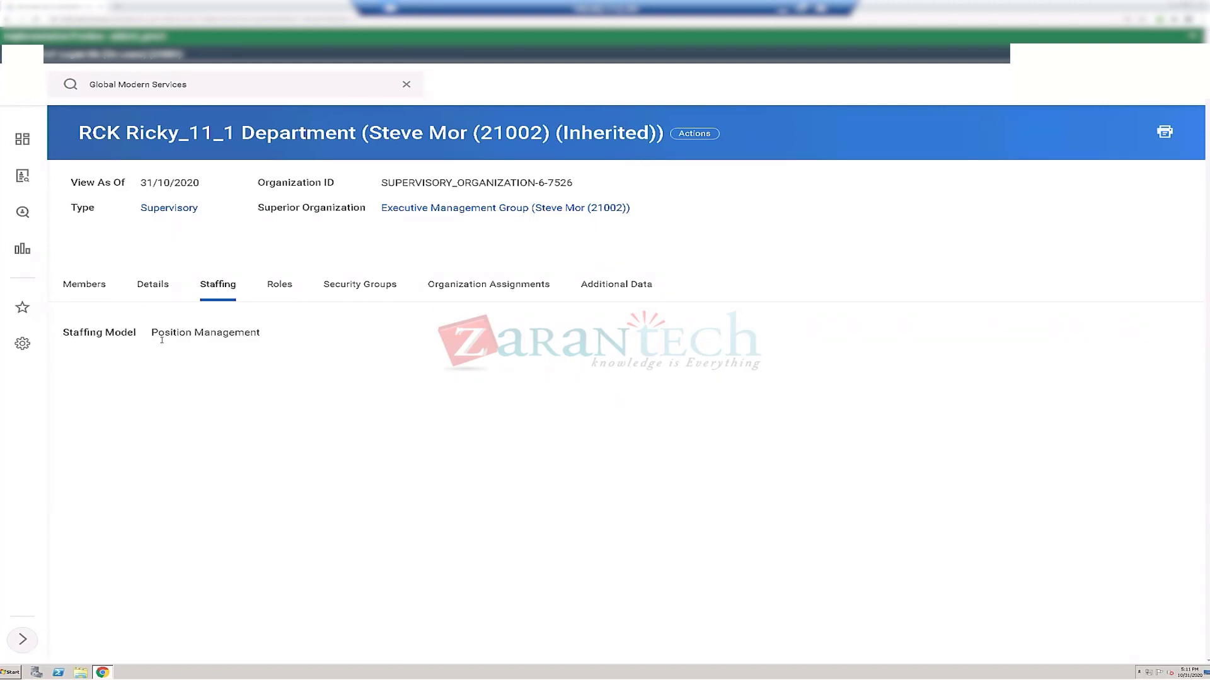
- Highlight the Position Management staffing model, then list the department's 278 assignable roles
left_click_drag(152, 333, 269, 334)
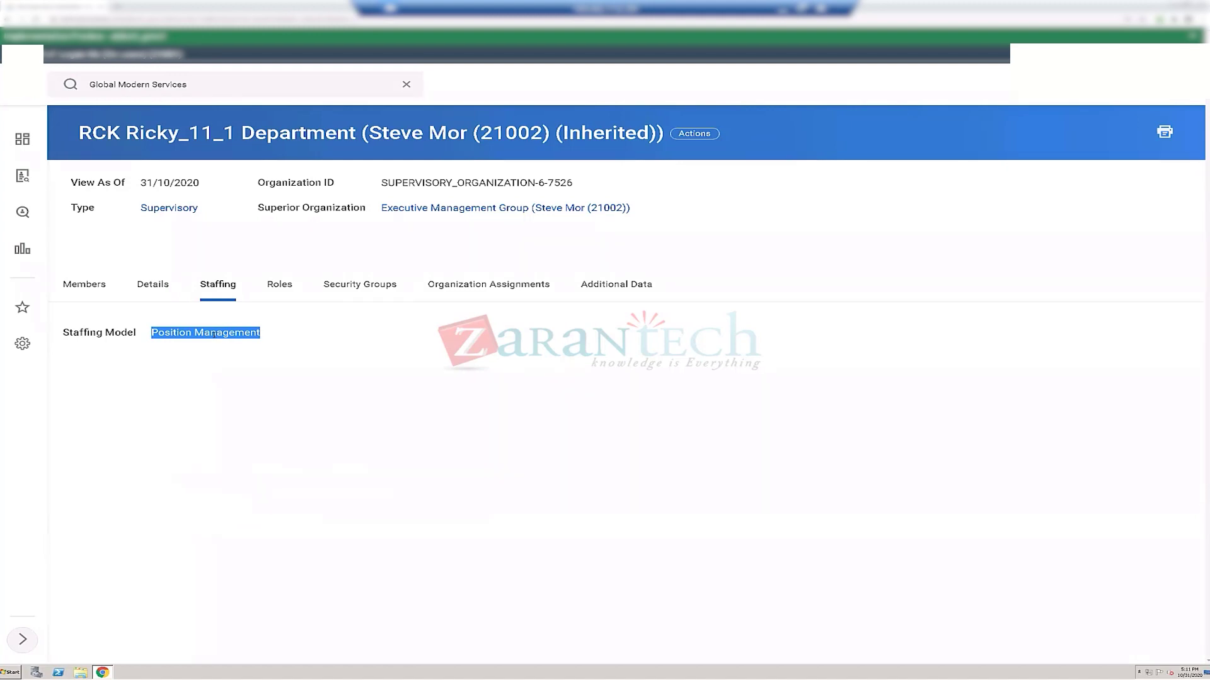
left_click(215, 334)
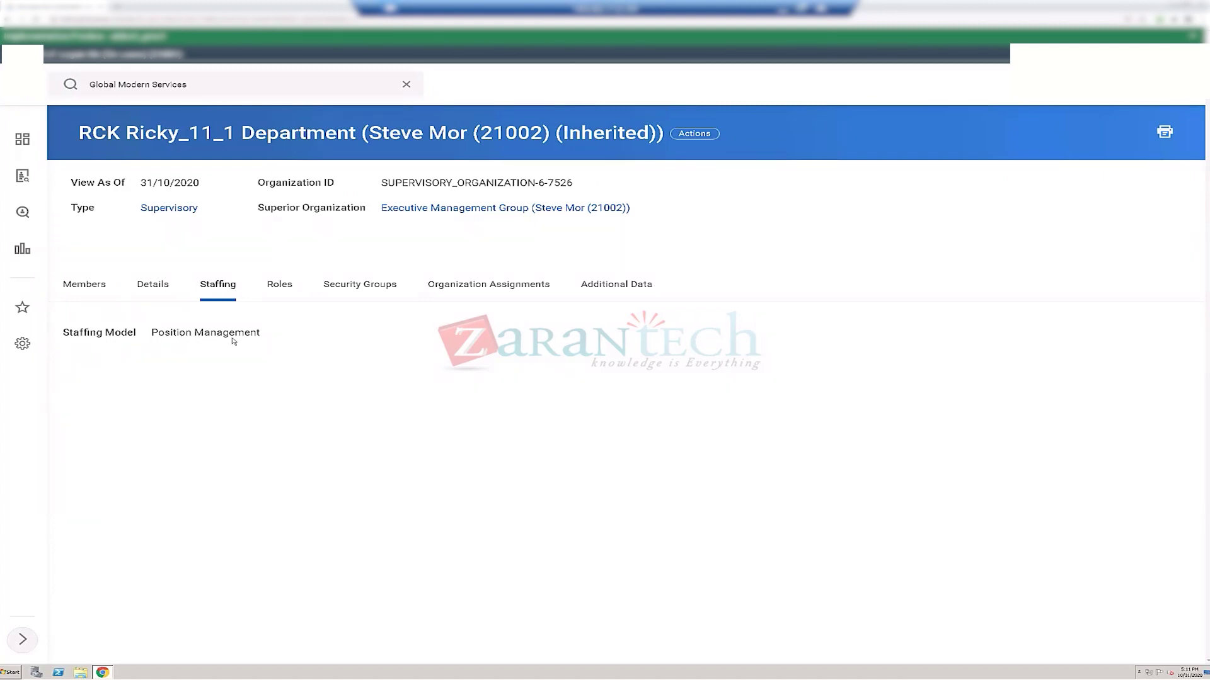
left_click(285, 287)
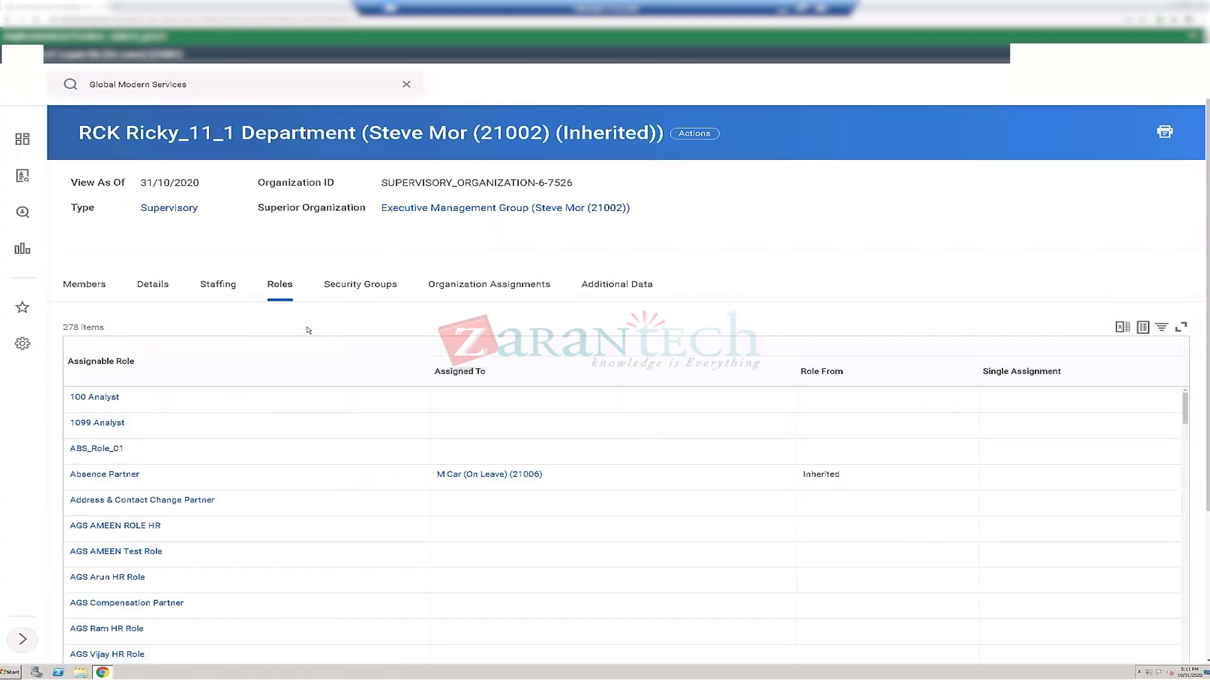
scroll(307, 330, "down", 1)
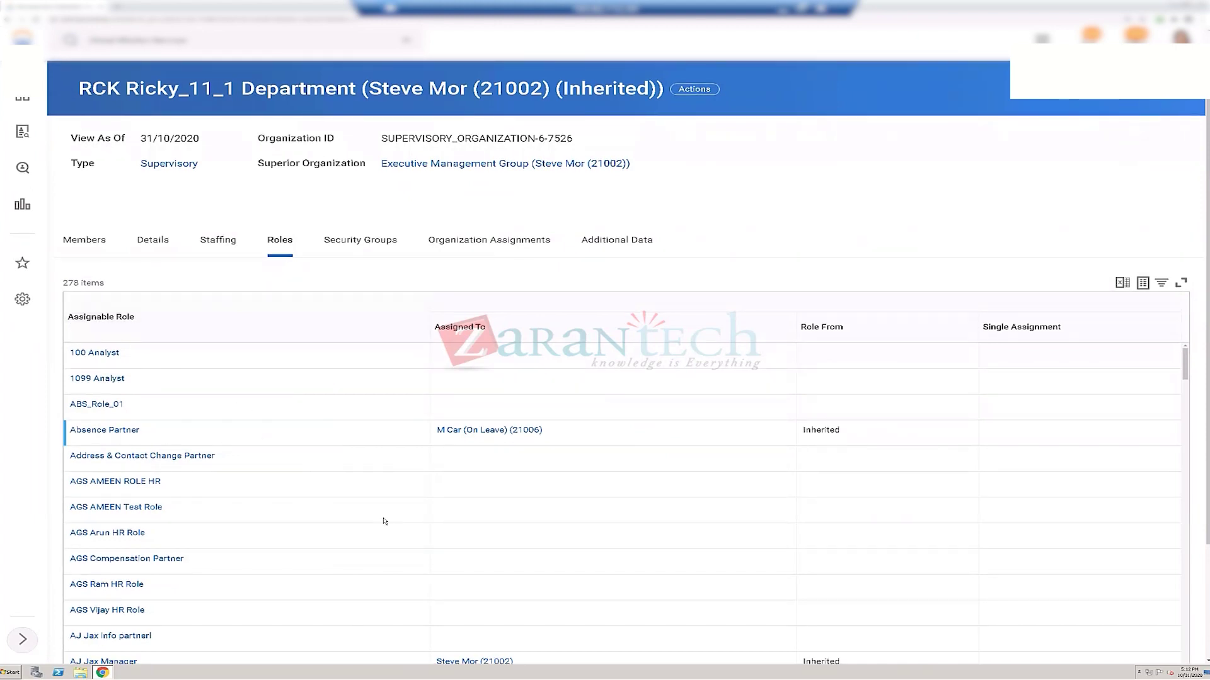
scroll(384, 521, "down", 2)
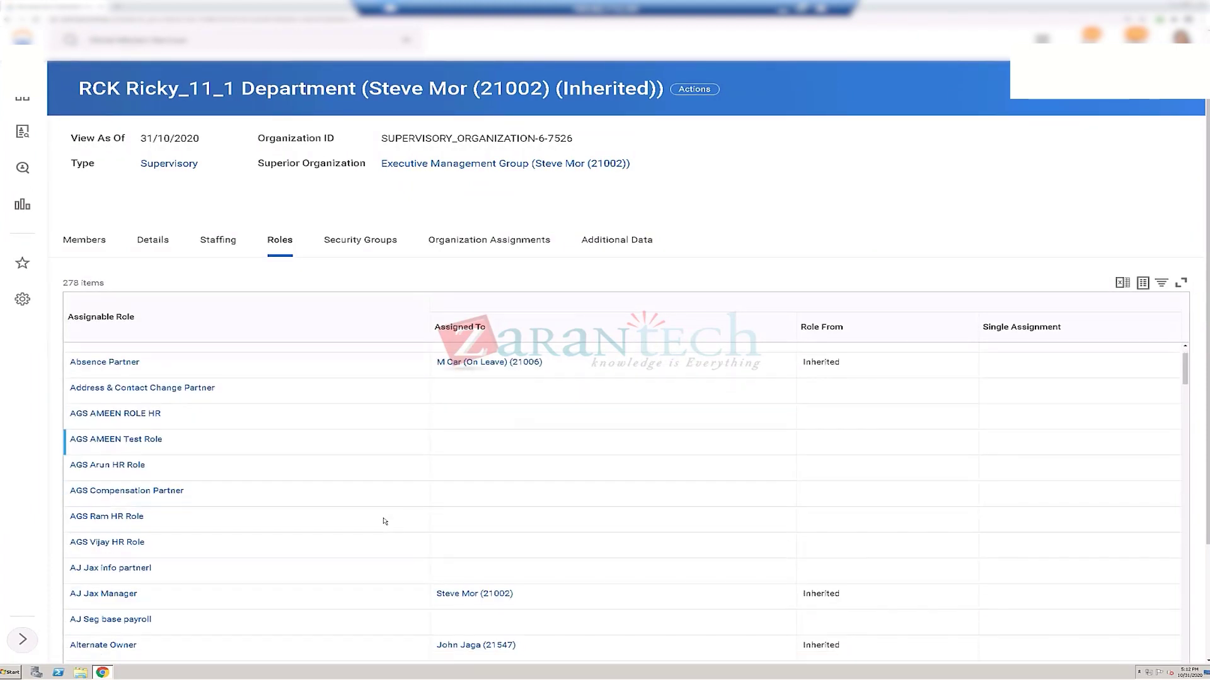
scroll(384, 521, "down", 5)
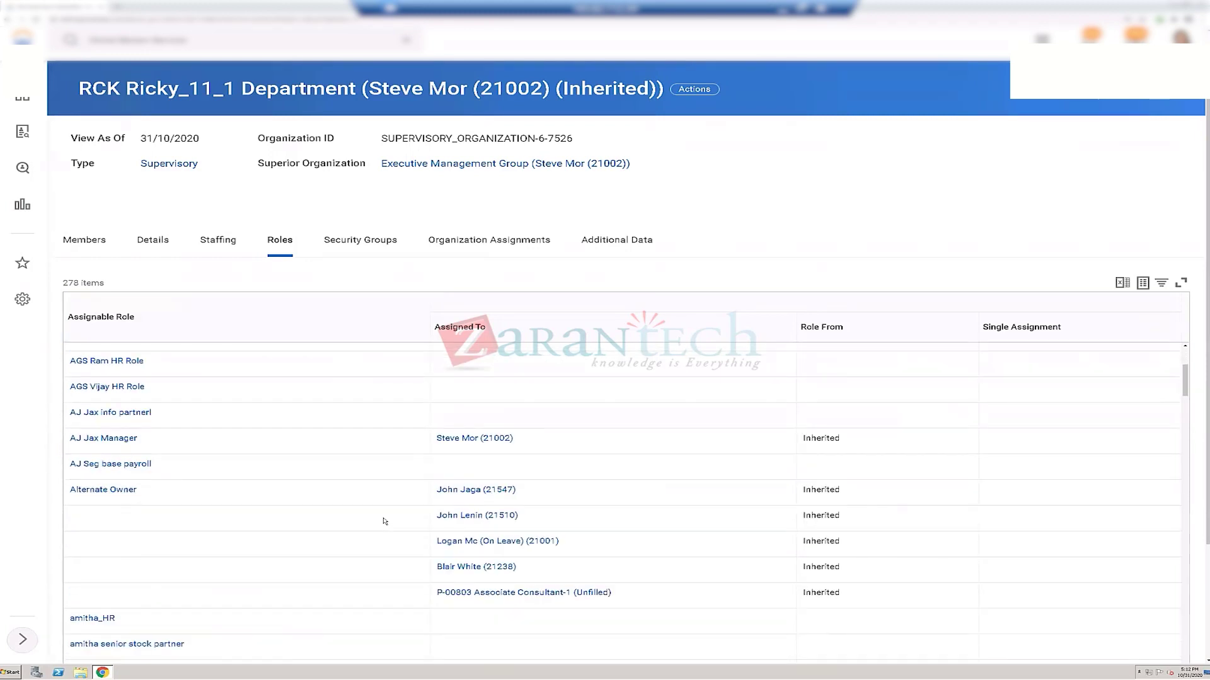
scroll(385, 522, "down", 8)
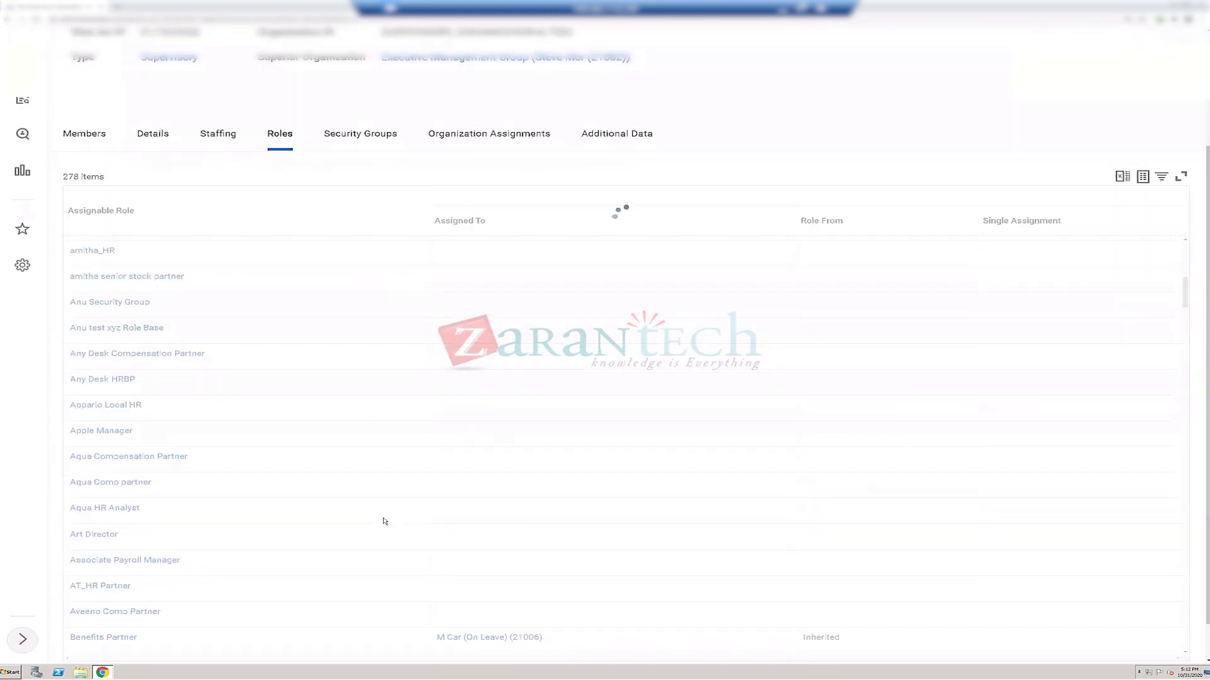
scroll(360, 478, "down", 11)
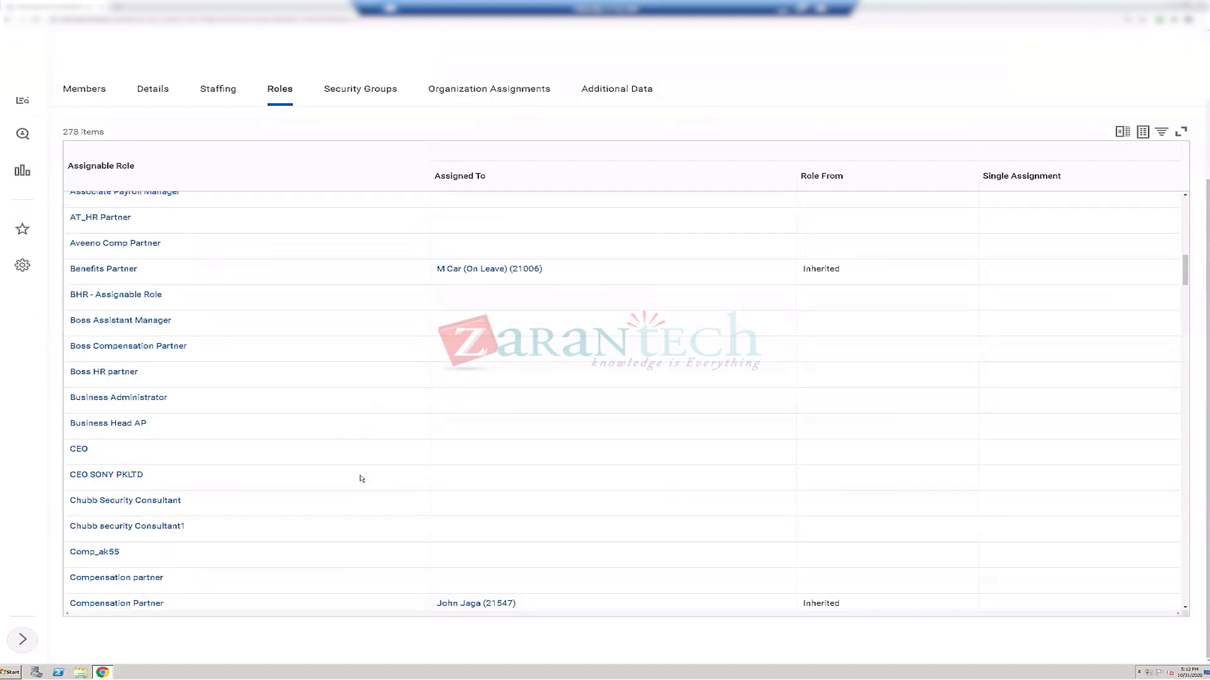
scroll(361, 478, "down", 10)
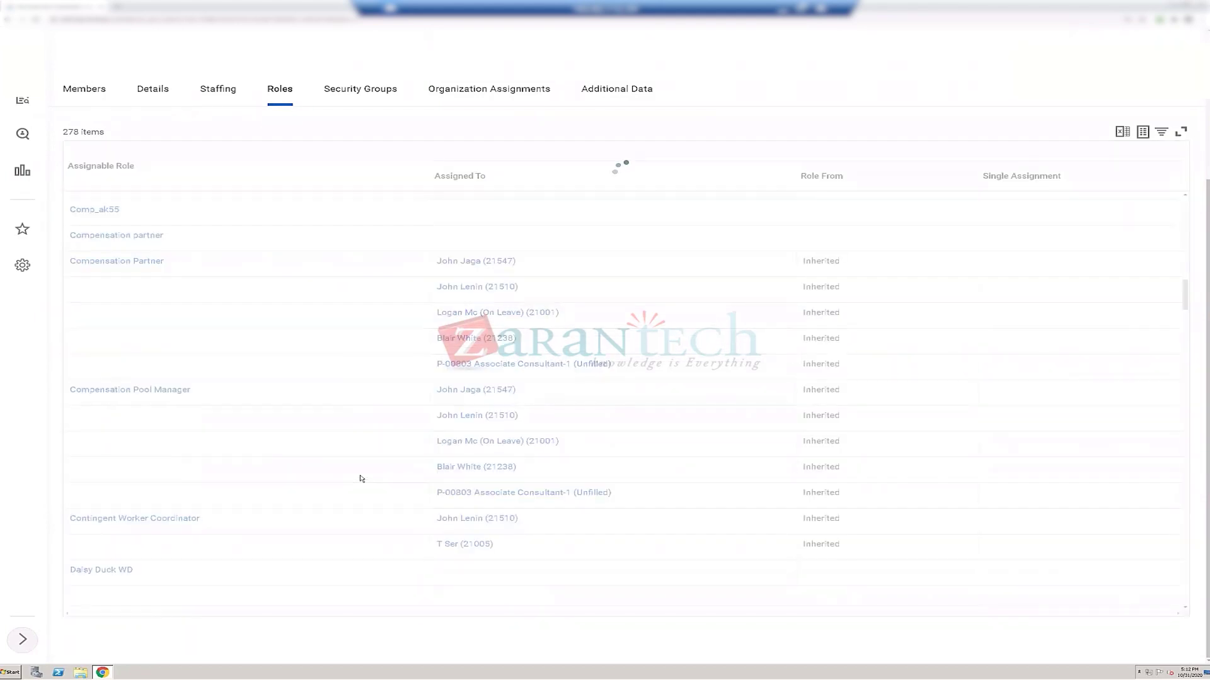
scroll(361, 479, "down", 2)
scroll(362, 479, "down", 11)
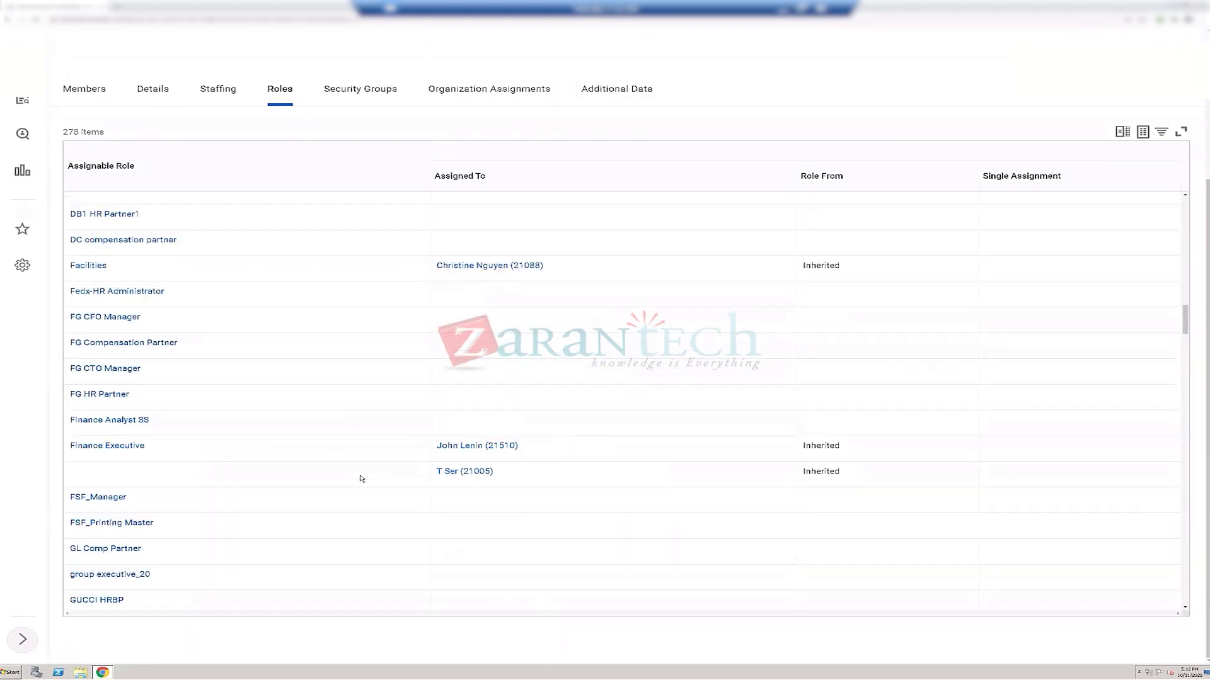
scroll(362, 479, "down", 11)
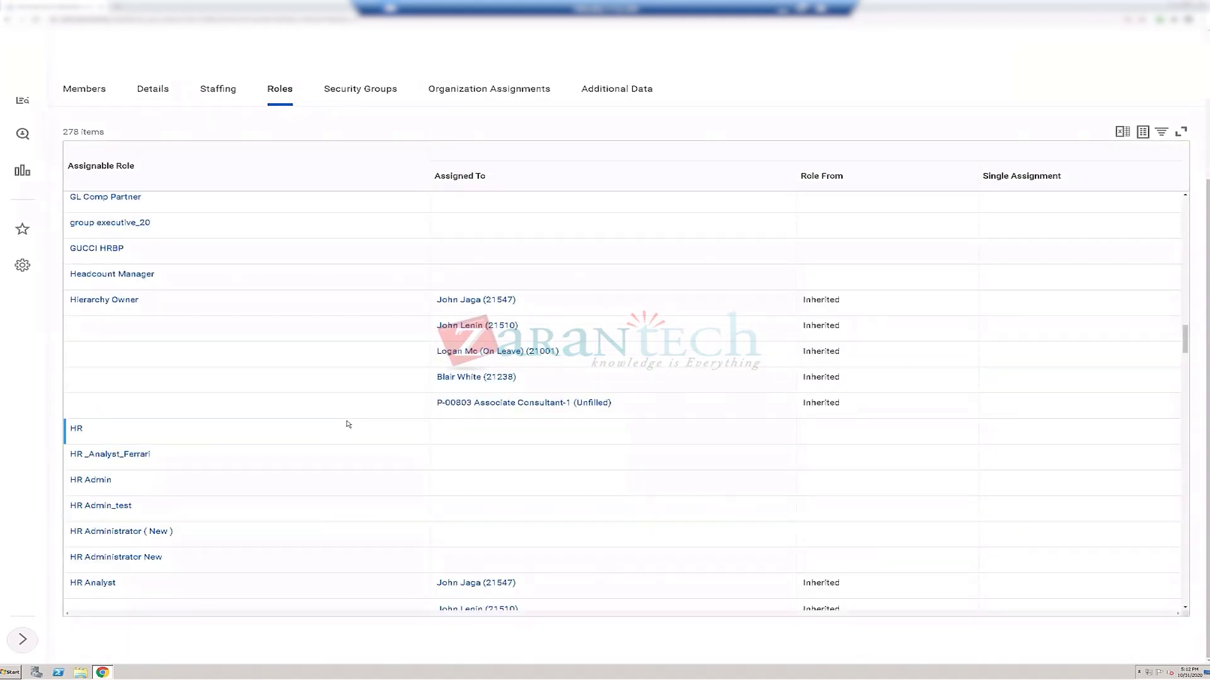
scroll(348, 424, "down", 10)
scroll(349, 424, "down", 1)
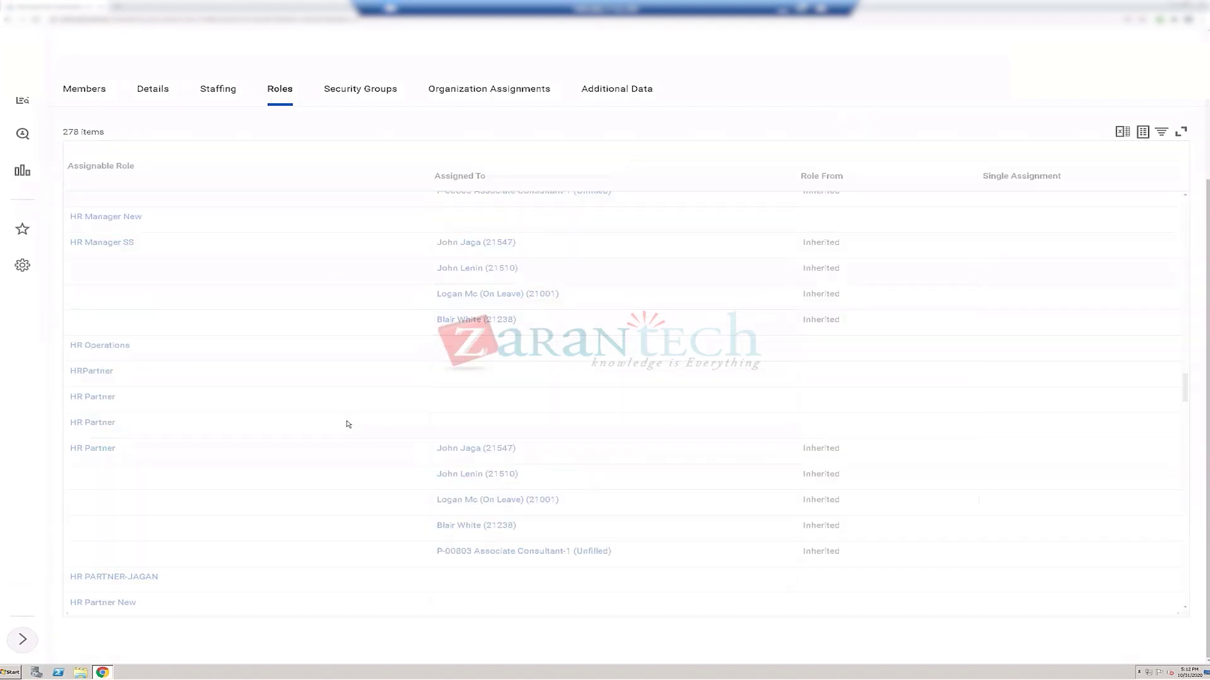
scroll(349, 424, "down", 6)
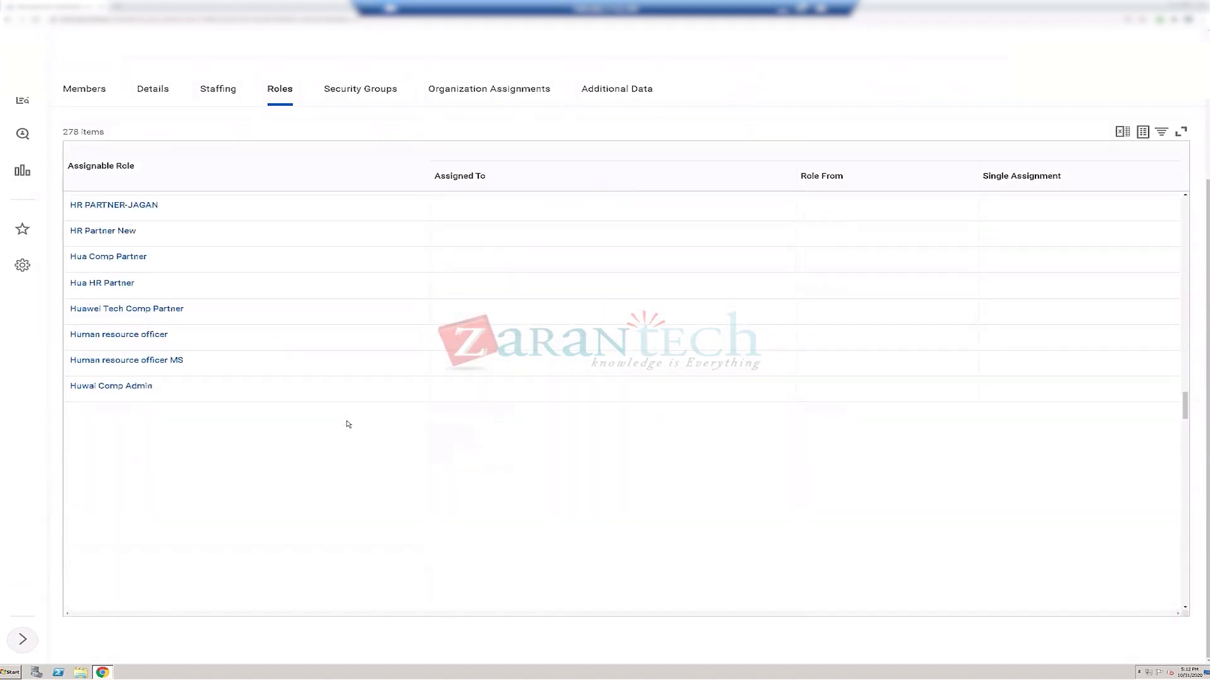
scroll(349, 424, "down", 5)
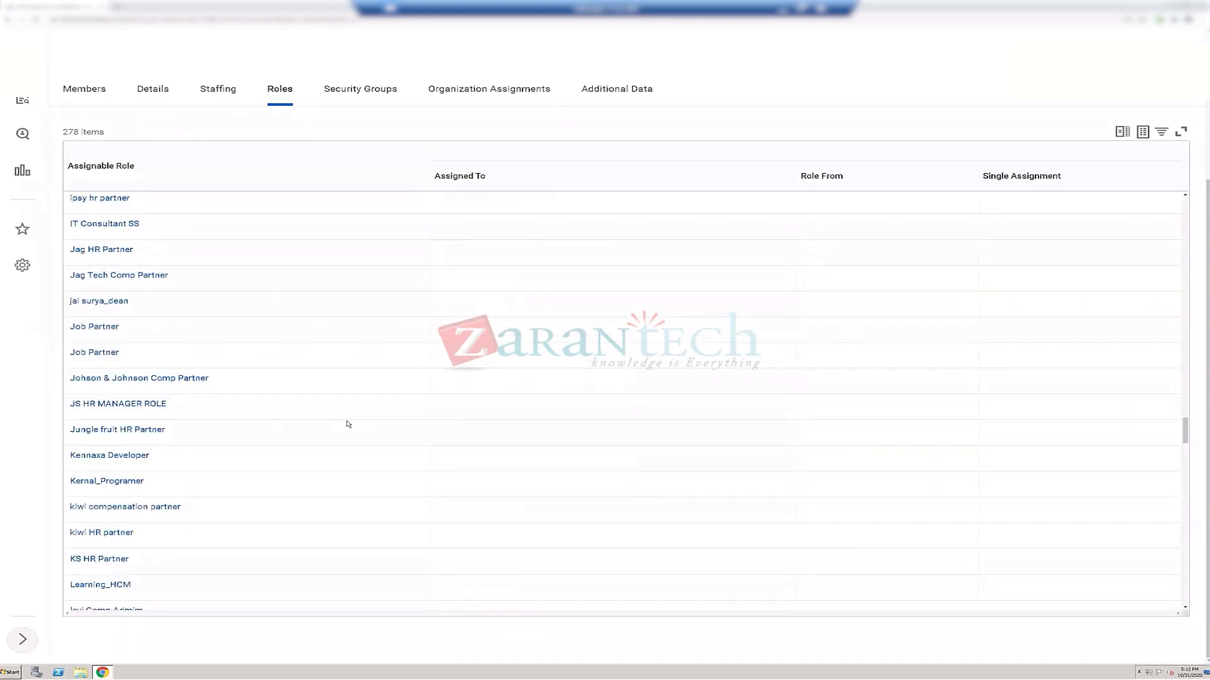
scroll(349, 424, "down", 5)
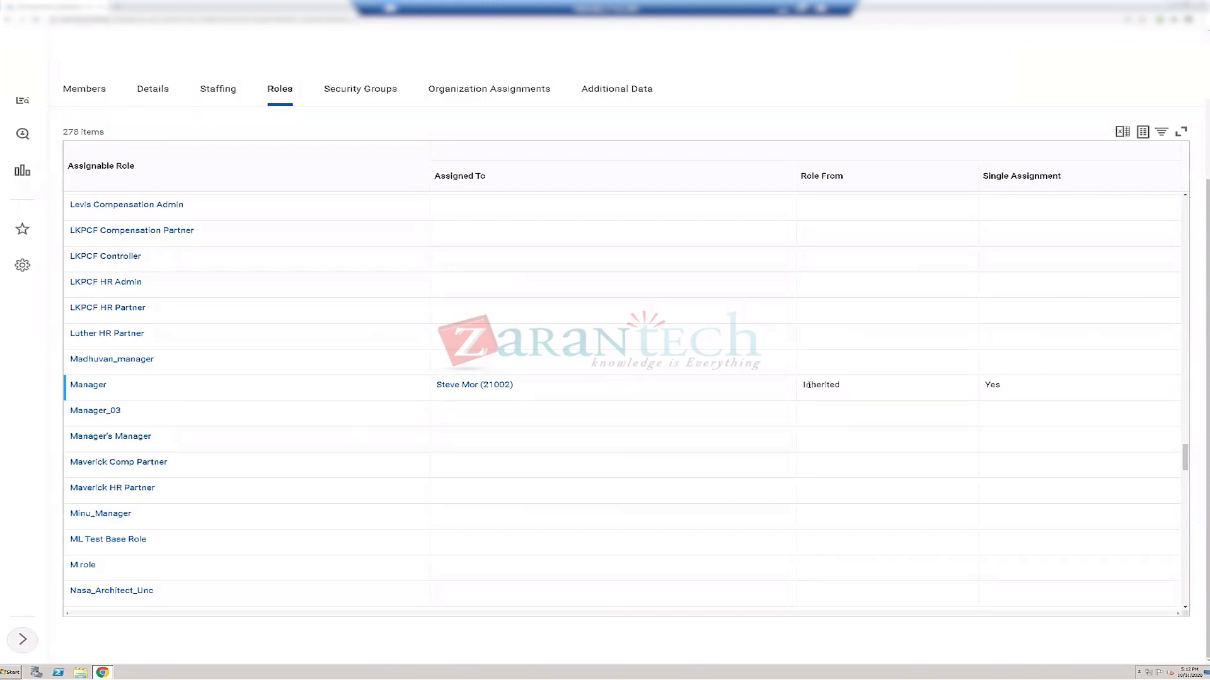
key("Up")
key("Up")
- Return to RCK Ricky_11_1 Department's Members list, which is still empty with 0 items
scroll(826, 80, "up", 3)
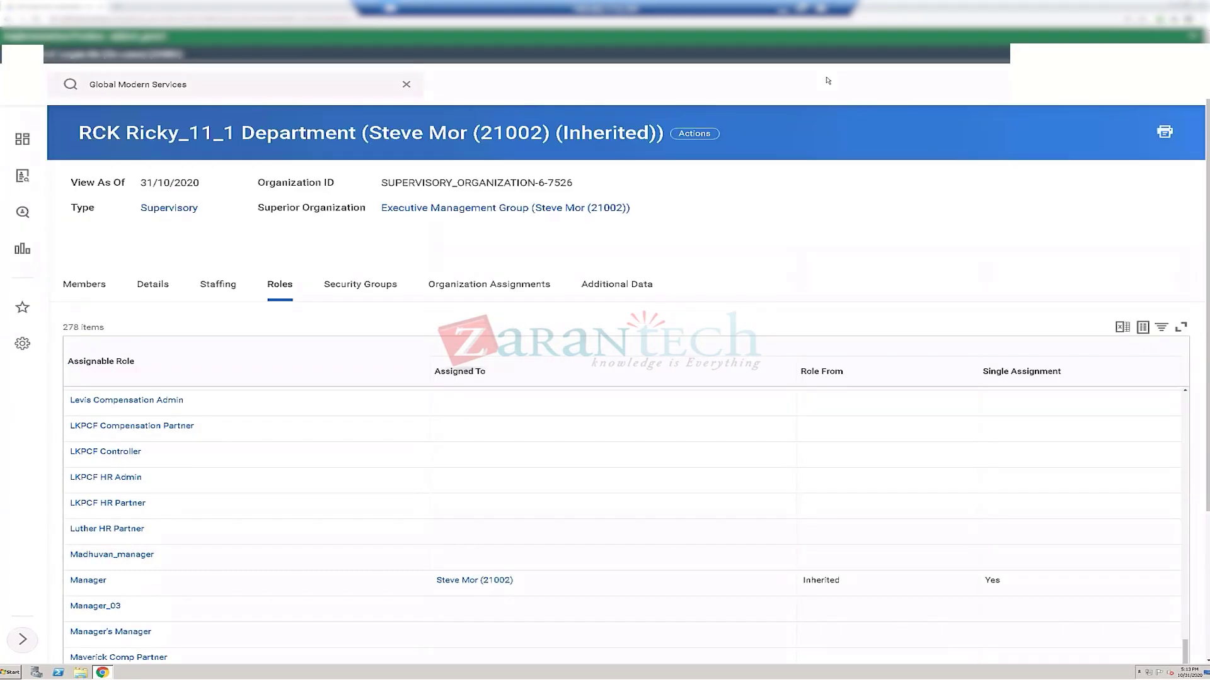
left_click(79, 291)
left_click(151, 291)
left_click(213, 293)
left_click(751, 635)
left_click(94, 287)
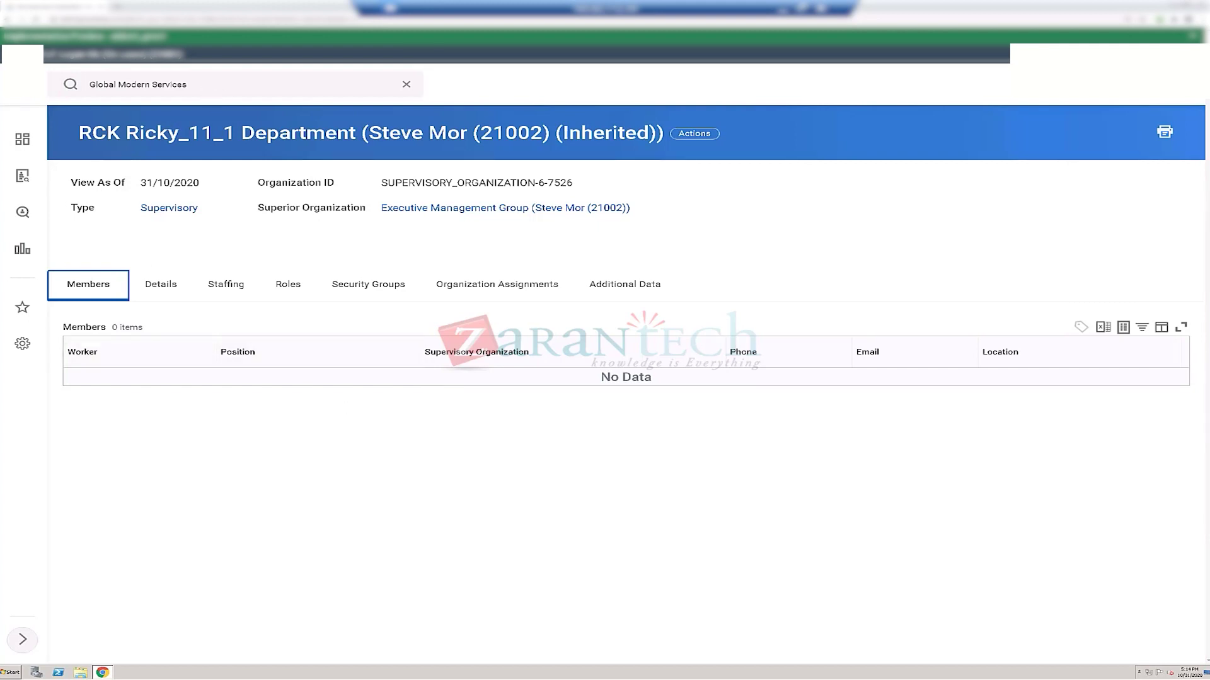
left_click(189, 85)
- Search 'bp: Create Position' and open the Create Position (Simplified for Data Entry) definition
type("b")
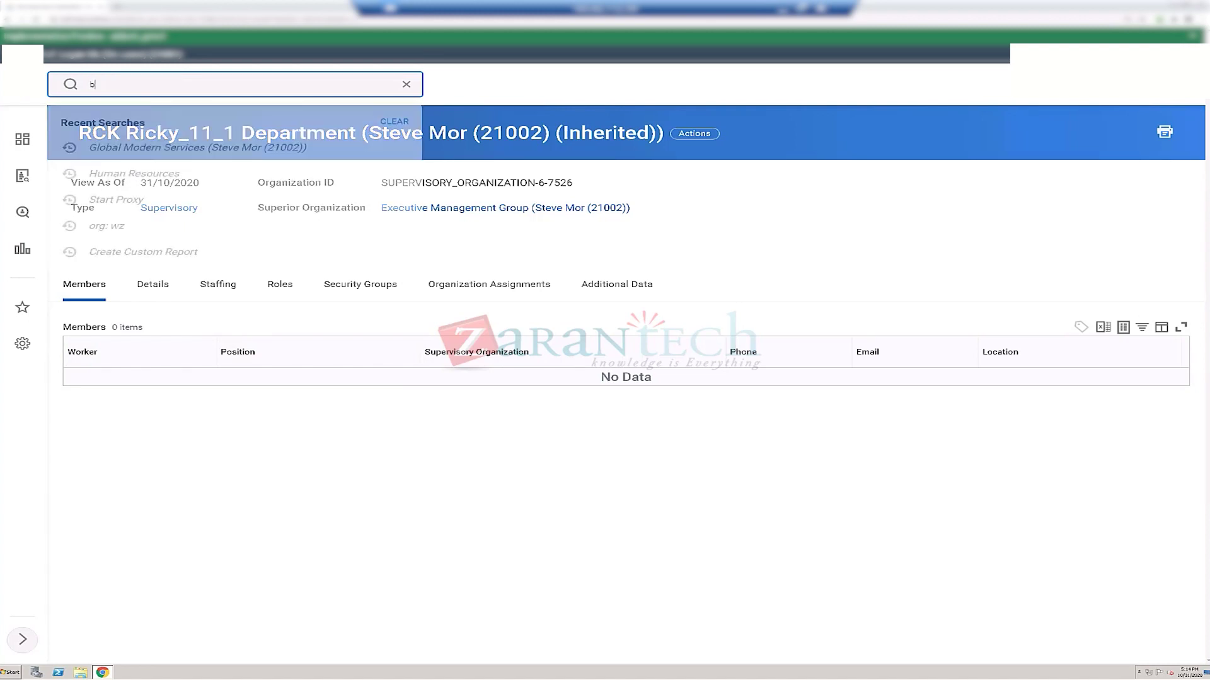
type("p: Create ")
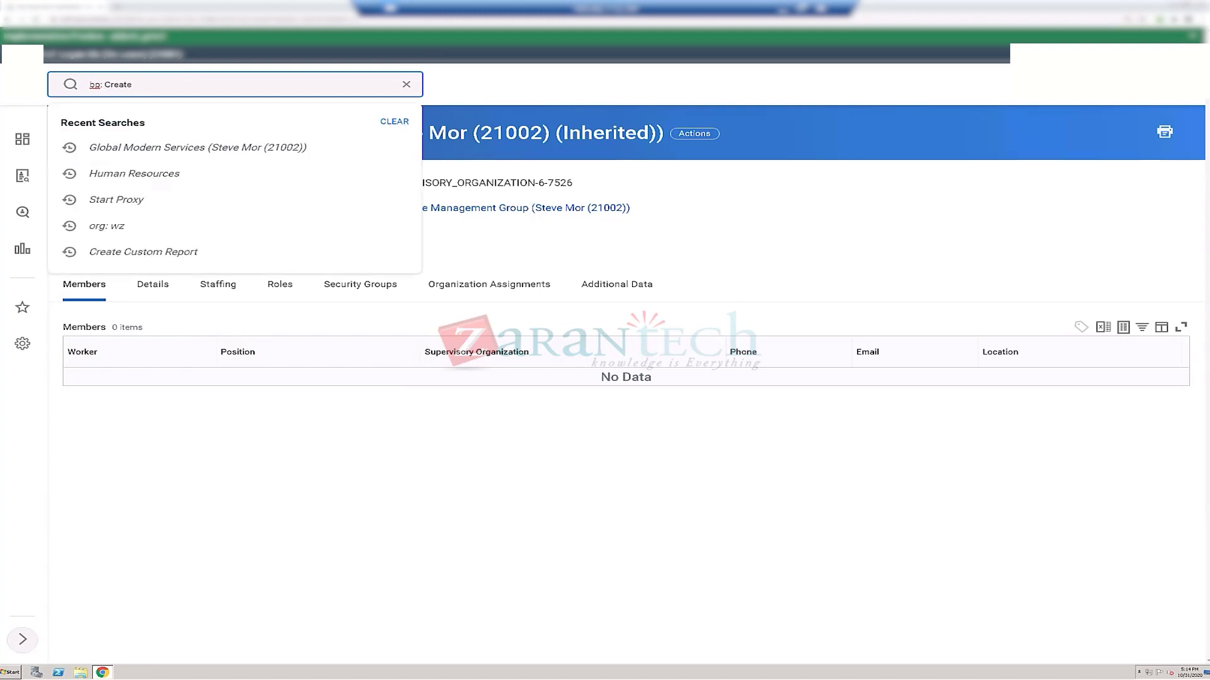
type("P")
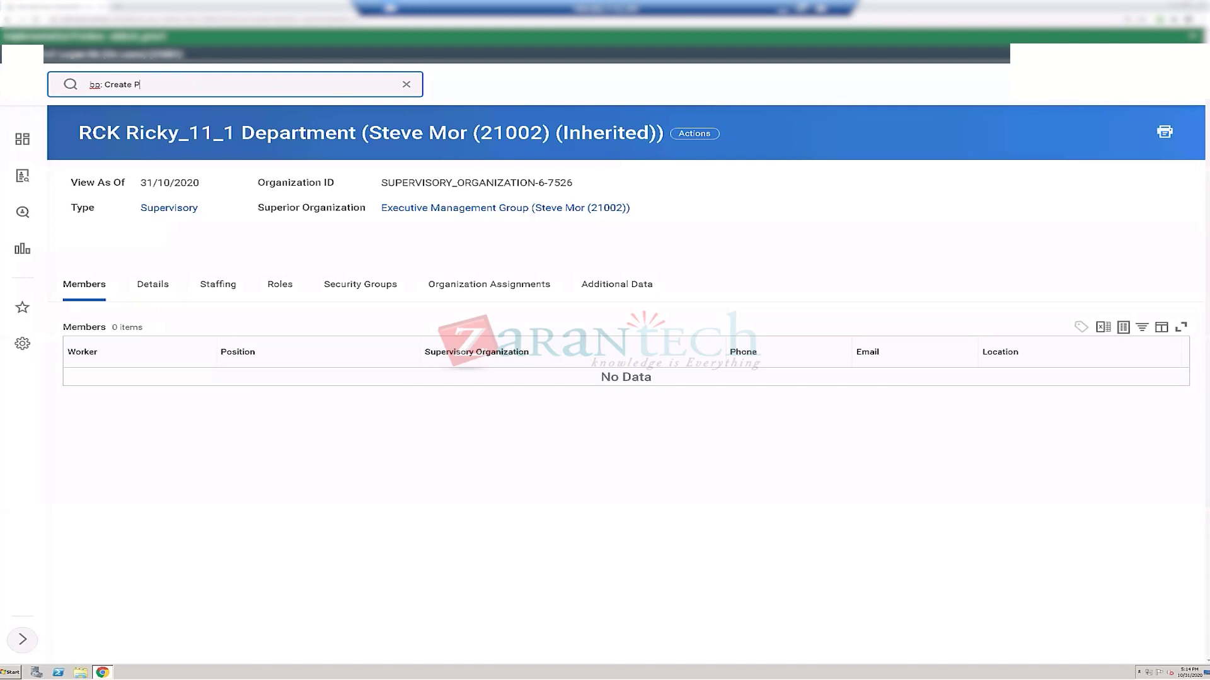
type("osition")
key("Return")
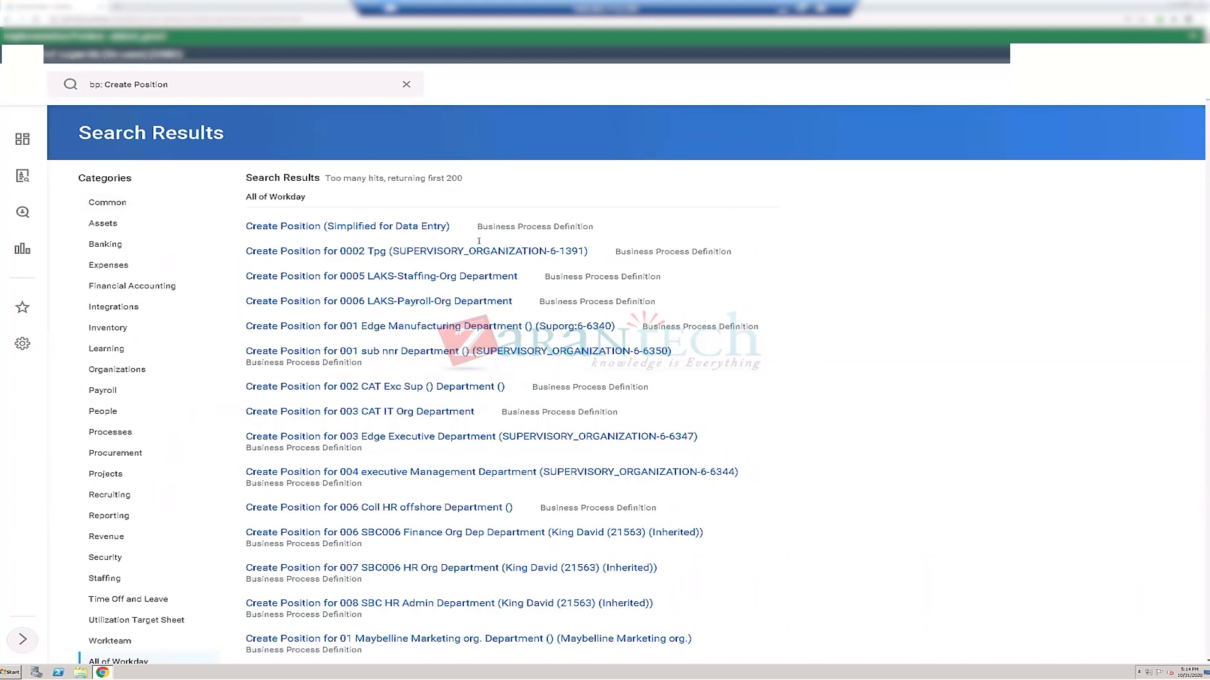
left_click(294, 228)
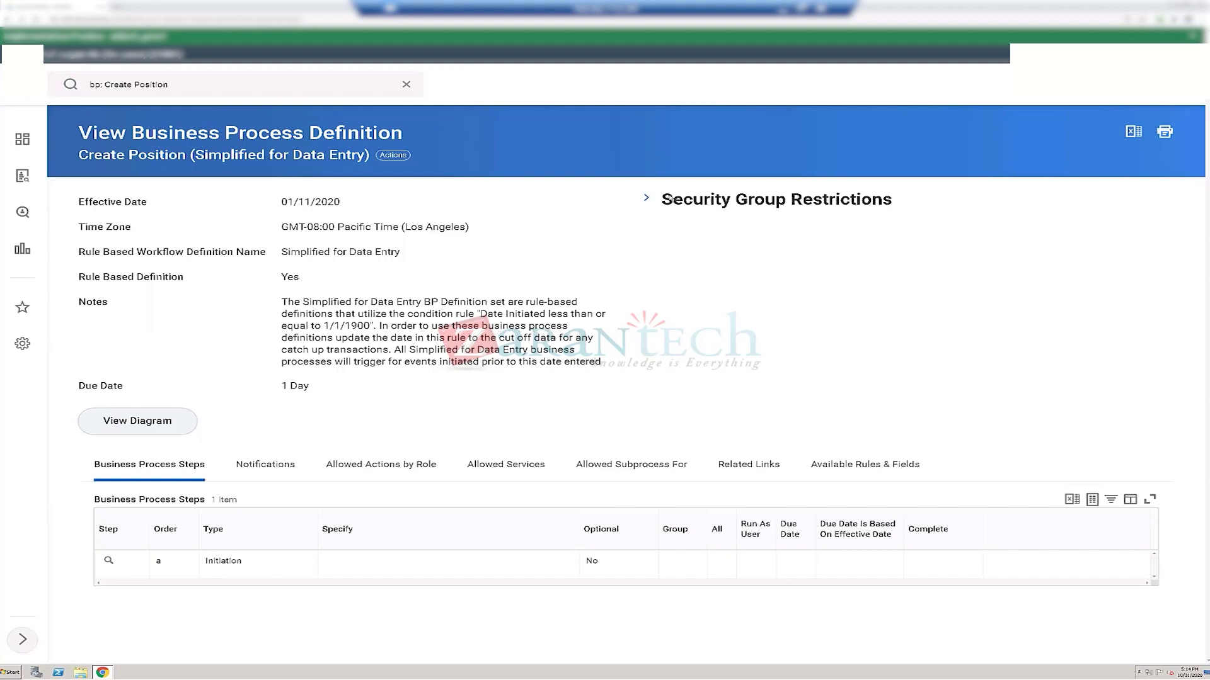
key("alt+Left")
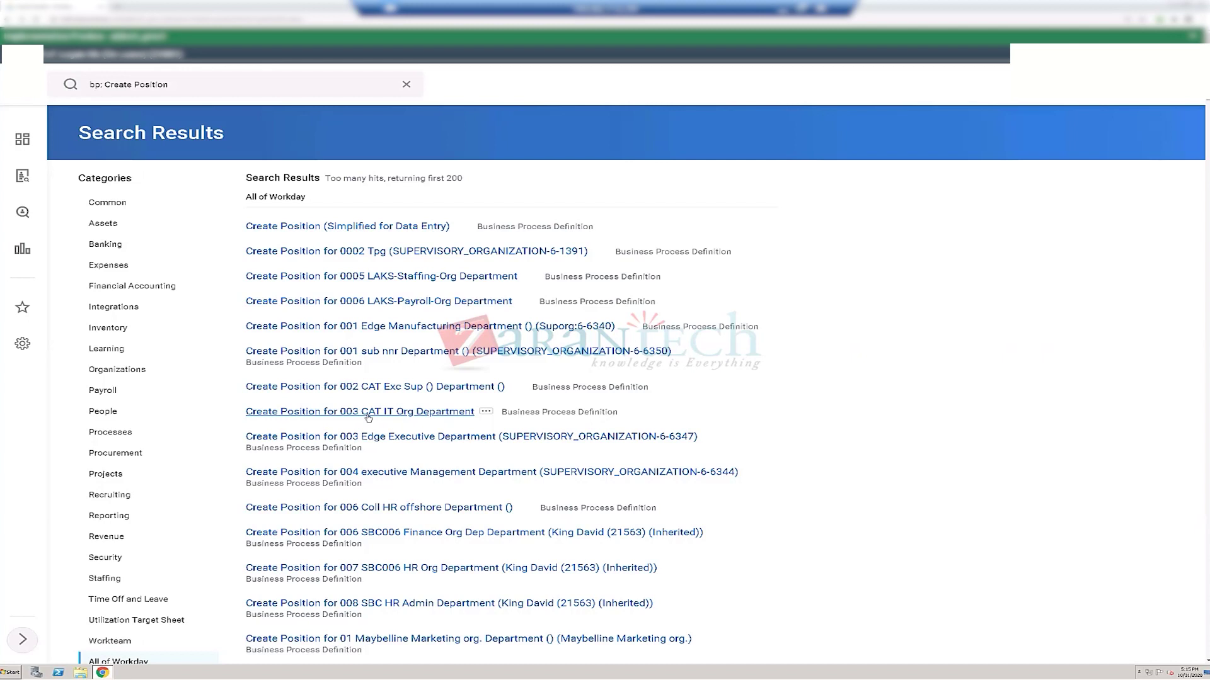
- Open the three-step Create Position definition for 003 CAT IT Org Department
left_click(367, 412)
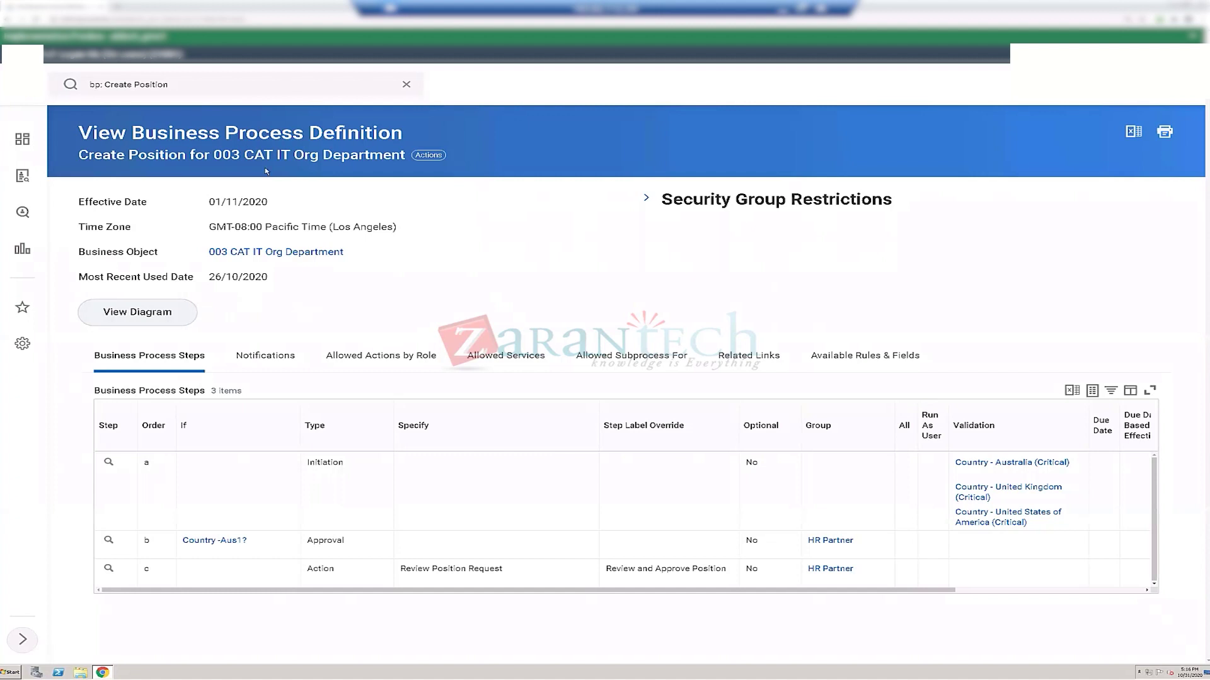
left_click(135, 85)
- Change the search to 'bp: Create Subordinate' and open Create Subordinate (Default Definition)
left_click(228, 82, "shift")
type("Sub")
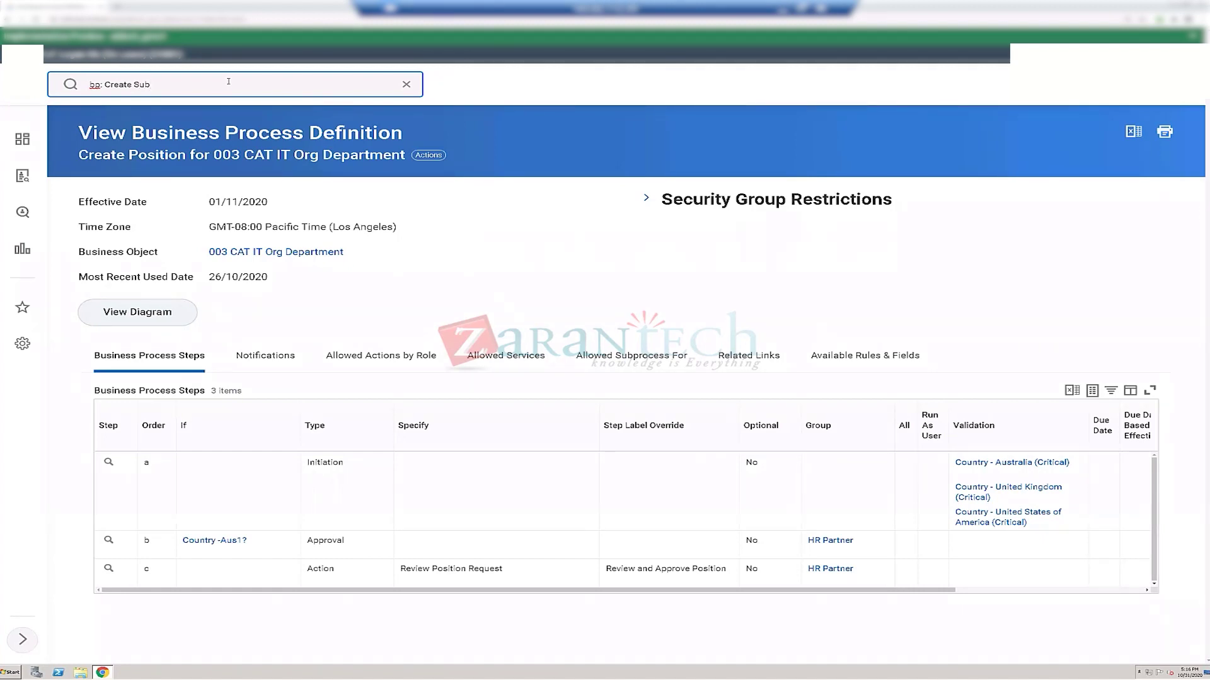
type("ordinate")
key("Return")
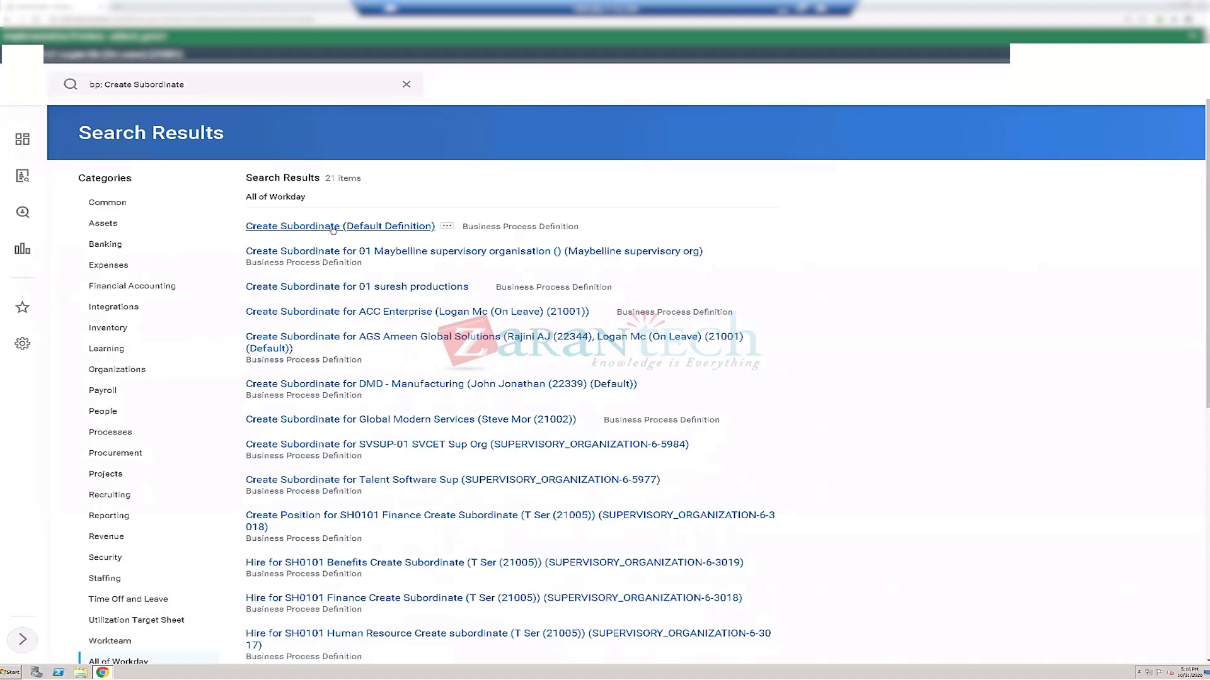
left_click(333, 227)
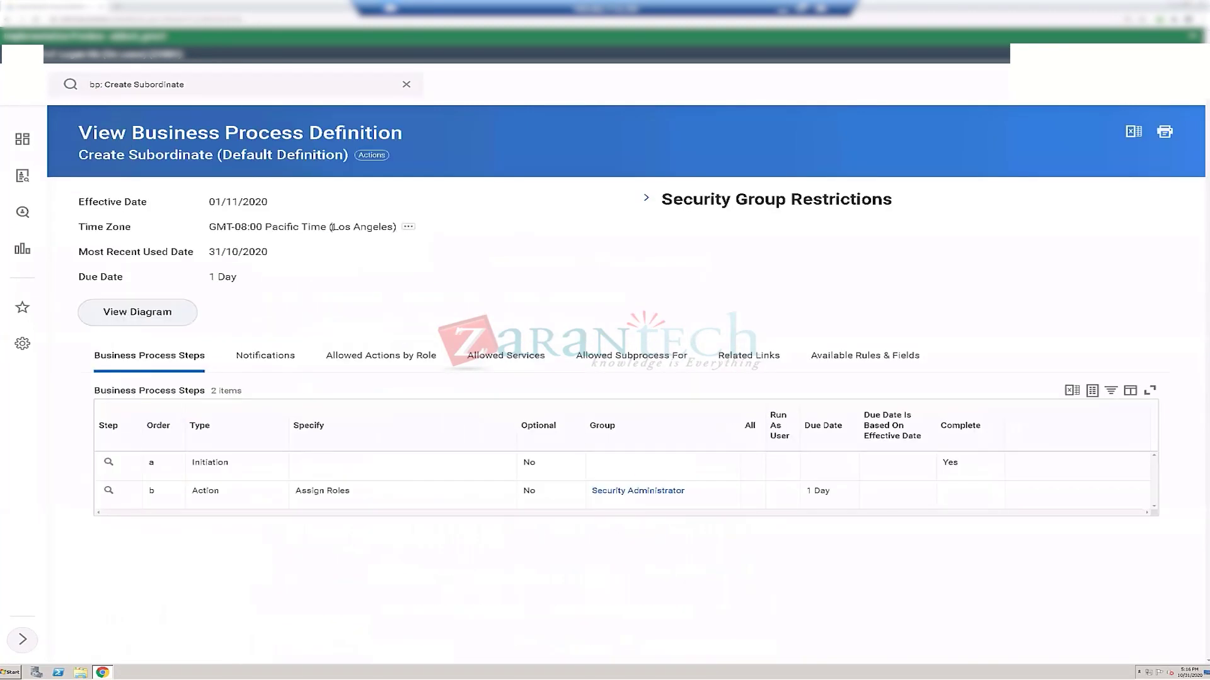
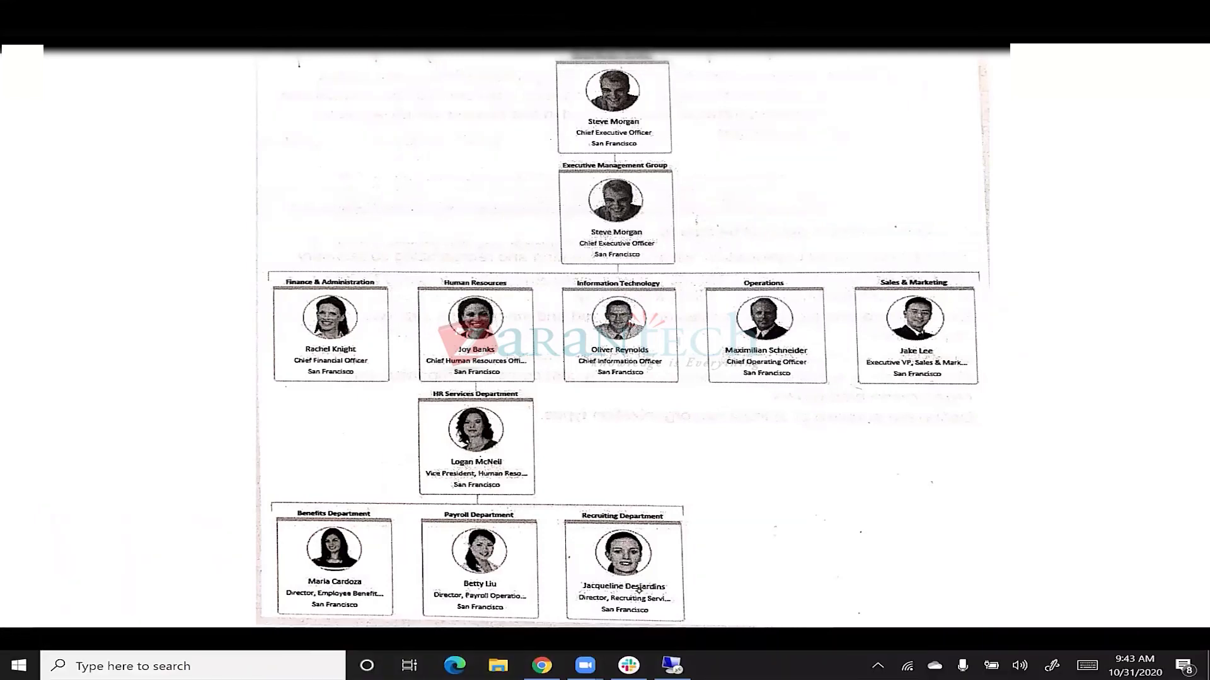
- Launch Microsoft Whiteboard over the image viewer with Win+W
key("super+w")
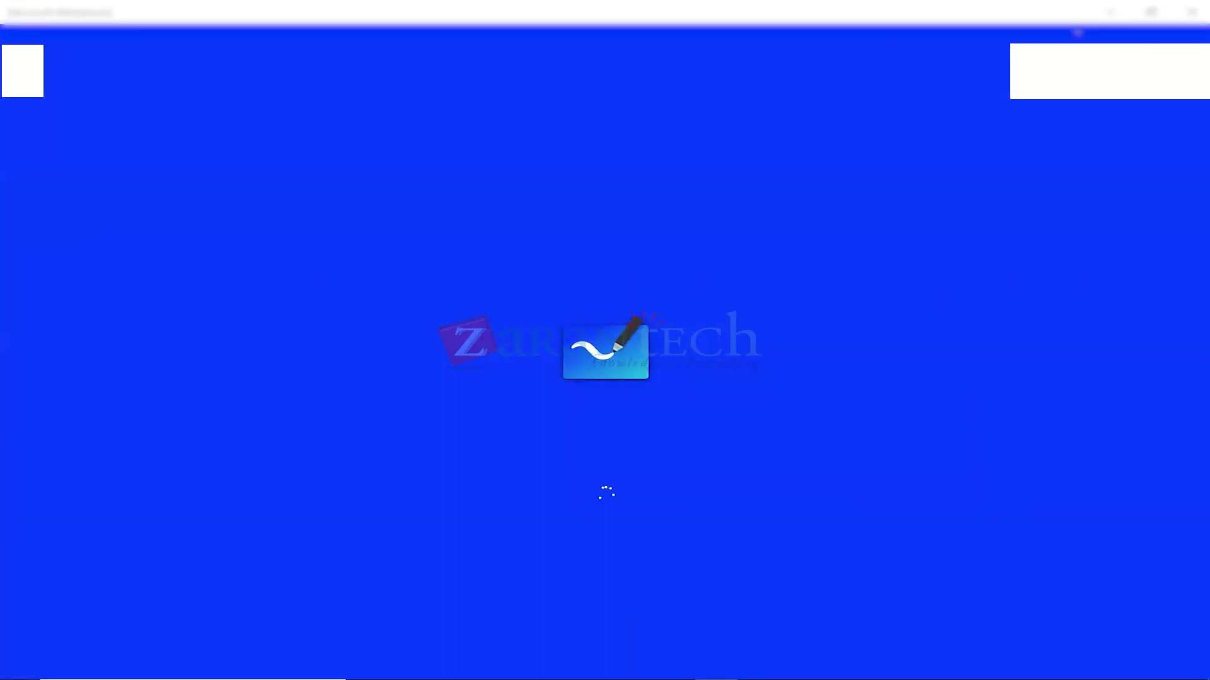
- Create a blank board and handwrite 'BP → Provided by WD' in blue ink at the top
key("Return")
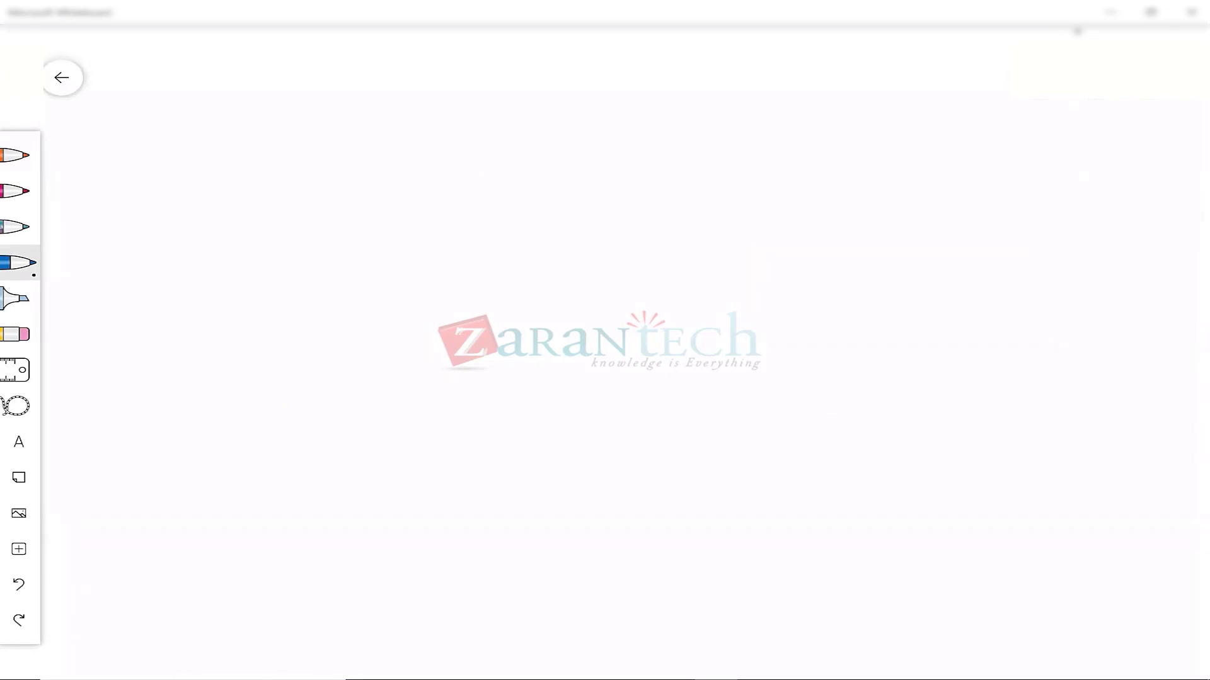
mouse_move(327, 80)
left_mouse_down()
mouse_move(327, 104)
mouse_move(366, 98)
left_mouse_up()
mouse_move(367, 73)
left_mouse_down()
mouse_move(369, 84)
mouse_move(429, 88)
left_mouse_up()
mouse_move(428, 81)
left_mouse_down()
mouse_move(439, 86)
mouse_move(428, 94)
left_mouse_up()
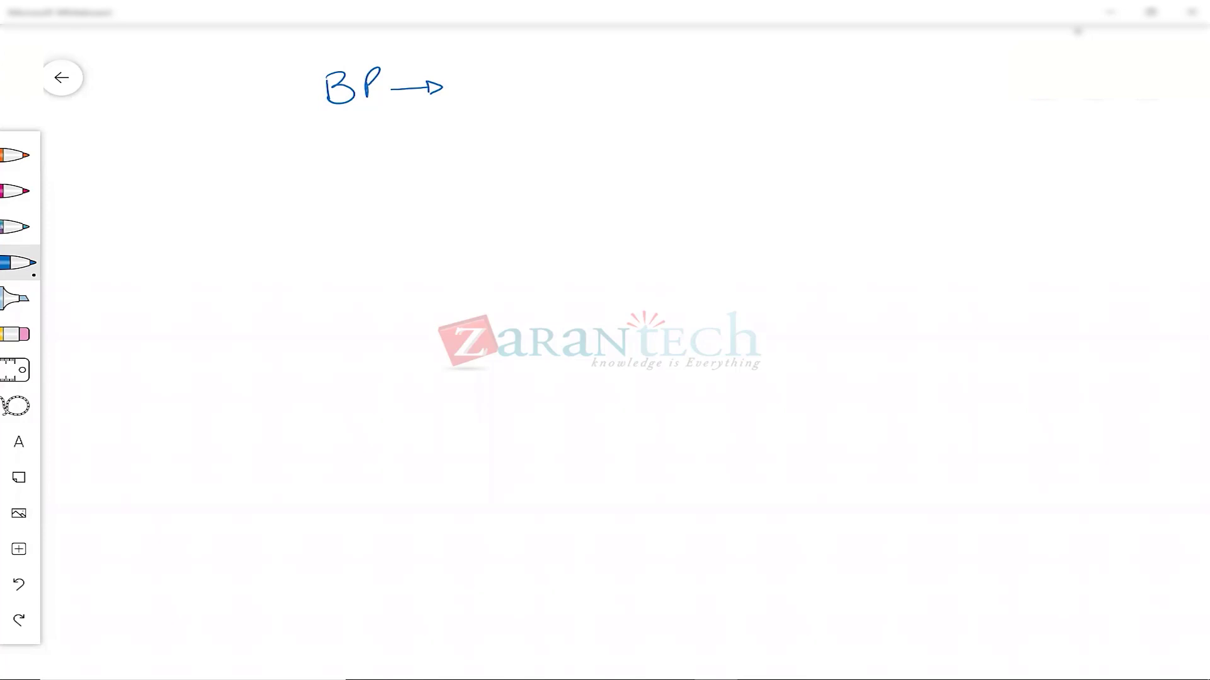
mouse_move(493, 76)
left_mouse_down()
mouse_move(492, 96)
mouse_move(496, 75)
left_mouse_up()
mouse_move(499, 92)
left_mouse_down()
mouse_move(557, 60)
mouse_move(577, 83)
mouse_move(587, 54)
mouse_move(631, 109)
left_mouse_up()
left_click_drag(661, 62, 689, 83)
left_click_drag(695, 59, 700, 82)
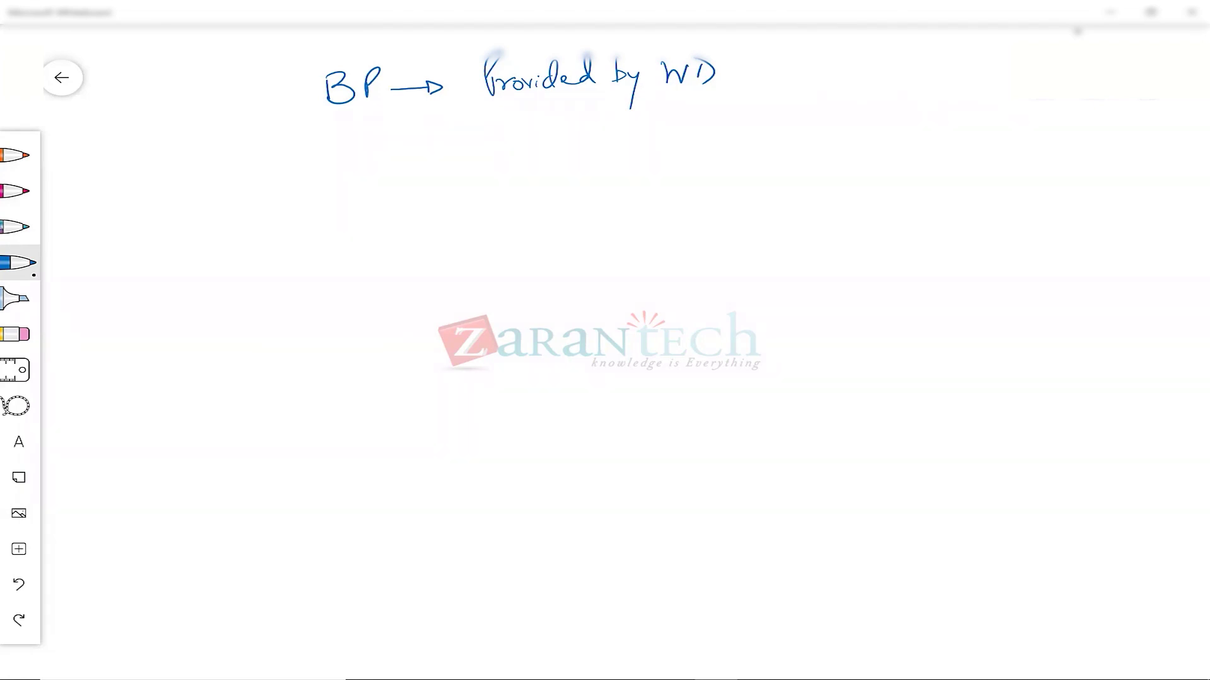
- Write 'Hire' and 'Create Position' below the BP line and bracket them
left_click_drag(392, 124, 389, 149)
left_click_drag(384, 135, 417, 148)
mouse_move(422, 149)
left_mouse_down()
mouse_move(433, 137)
mouse_move(451, 148)
mouse_move(382, 189)
left_mouse_up()
left_click_drag(395, 174, 420, 179)
mouse_move(432, 172)
left_mouse_down()
mouse_move(443, 183)
mouse_move(457, 169)
left_mouse_up()
mouse_move(480, 141)
left_mouse_down()
mouse_move(472, 179)
mouse_move(477, 167)
left_mouse_up()
left_click_drag(488, 169, 495, 180)
left_click_drag(509, 172, 520, 184)
mouse_move(526, 170)
left_mouse_down()
mouse_move(526, 181)
mouse_move(538, 169)
left_mouse_up()
left_click_drag(536, 172, 568, 181)
mouse_move(565, 117)
left_mouse_down()
mouse_move(592, 115)
mouse_move(594, 182)
mouse_move(668, 145)
mouse_move(699, 155)
left_mouse_up()
- Write an underlined 'Default Defn' after the bracket's arrow
mouse_move(684, 126)
left_mouse_down()
mouse_move(701, 155)
mouse_move(727, 147)
left_mouse_up()
left_click_drag(738, 121, 735, 171)
left_click_drag(725, 151, 734, 147)
mouse_move(750, 135)
left_mouse_down()
mouse_move(760, 148)
mouse_move(799, 134)
left_mouse_up()
mouse_move(807, 120)
left_mouse_down()
mouse_move(805, 144)
mouse_move(838, 145)
left_mouse_up()
left_click_drag(856, 136, 885, 115)
mouse_move(883, 115)
left_mouse_down()
mouse_move(877, 157)
mouse_move(884, 135)
left_mouse_up()
left_click_drag(891, 128, 914, 119)
left_click_drag(695, 163, 872, 153)
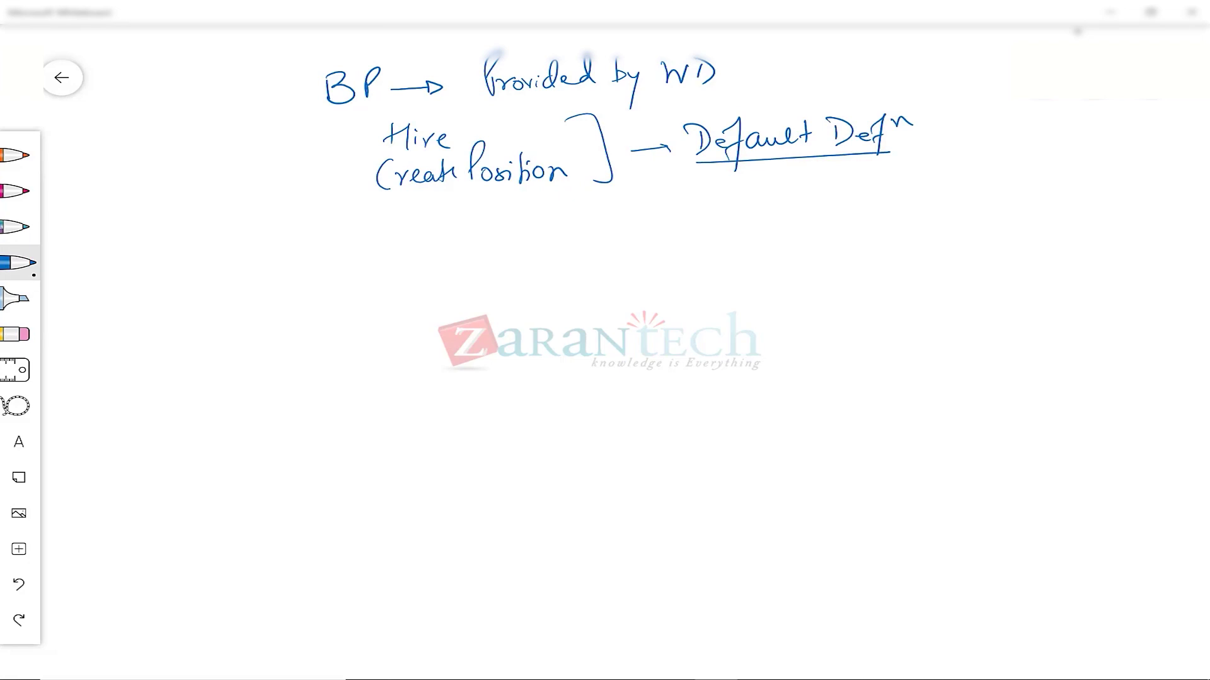
- Add a bracketed '1 … 50 Steps' note under Default Defn with an arrow from Position
left_click_drag(686, 180, 698, 177)
left_click_drag(674, 183, 685, 247)
left_click_drag(925, 183, 947, 237)
mouse_move(725, 191)
left_mouse_down()
mouse_move(710, 254)
mouse_move(783, 252)
left_mouse_up()
left_click_drag(777, 240, 813, 247)
left_click_drag(745, 190, 756, 191)
left_click_drag(744, 197, 758, 196)
left_click_drag(745, 203, 757, 203)
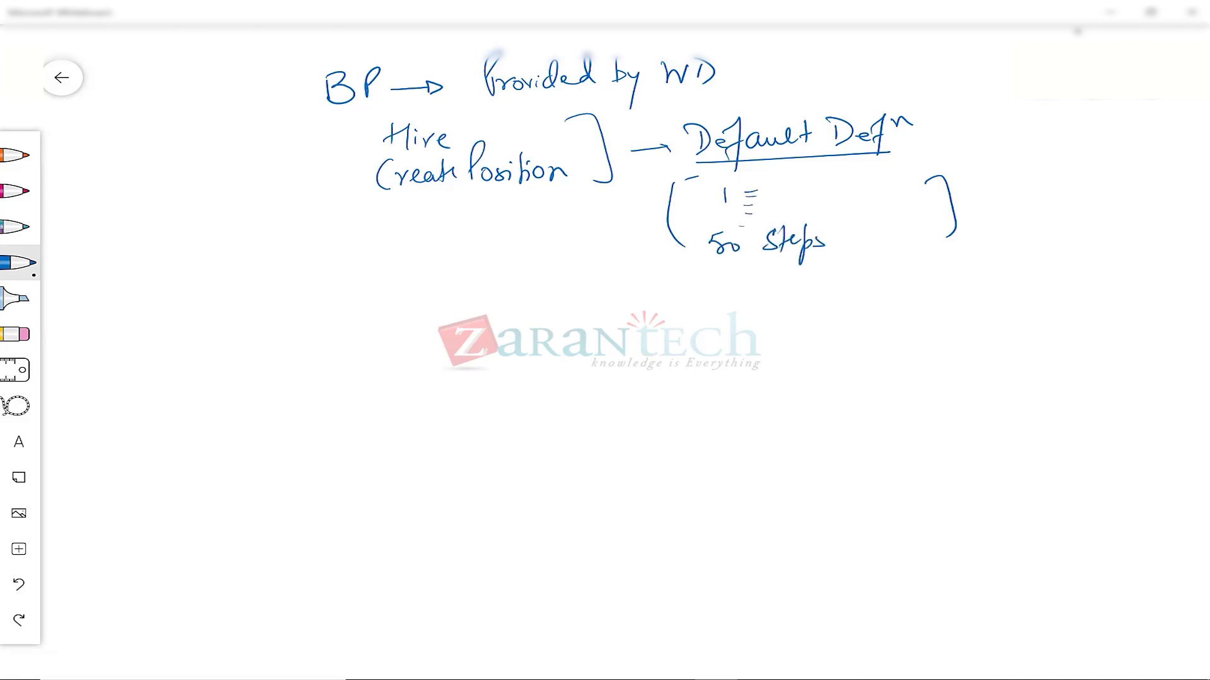
left_click_drag(595, 178, 637, 194)
mouse_move(635, 187)
left_mouse_down()
mouse_move(647, 194)
mouse_move(633, 197)
left_mouse_up()
- Write 'Hire →' at the left to start a second line
left_click_drag(318, 280, 316, 306)
mouse_move(307, 304)
left_mouse_down()
mouse_move(336, 291)
mouse_move(330, 309)
left_mouse_up()
mouse_move(344, 295)
left_mouse_down()
mouse_move(343, 304)
mouse_move(359, 294)
left_mouse_up()
left_click_drag(366, 300, 444, 292)
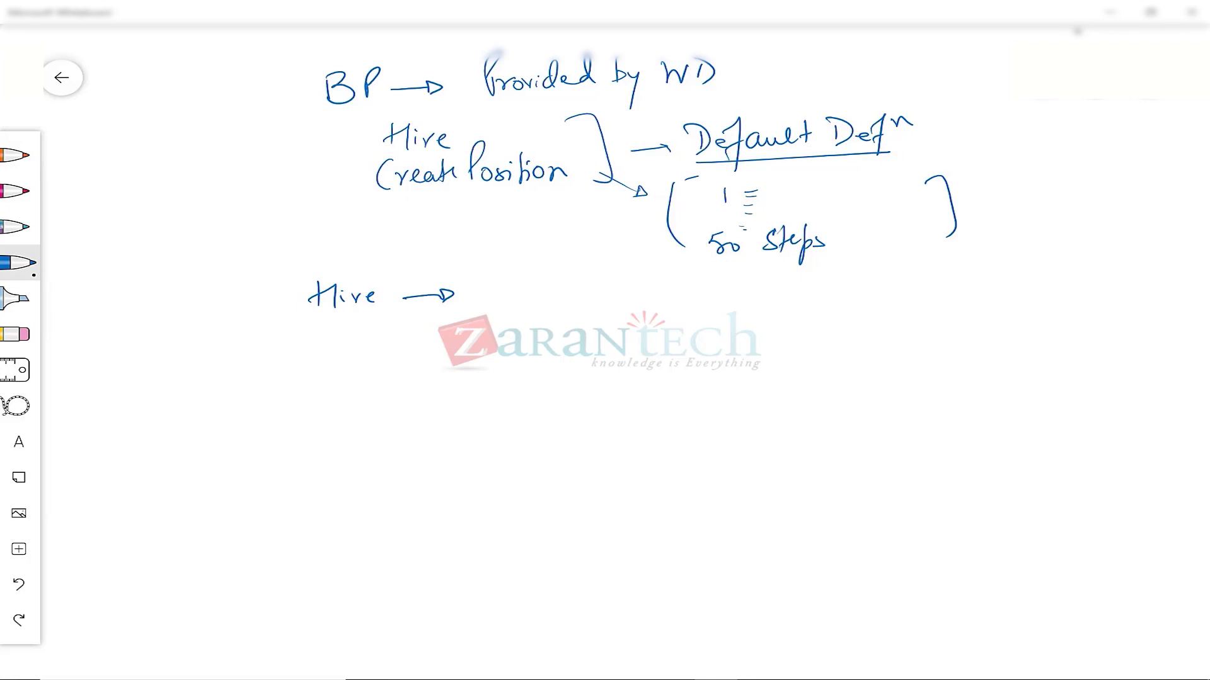
- Write a bracketed '3 steps' after the second Hire, followed by an arrow
mouse_move(531, 285)
left_mouse_down()
mouse_move(551, 283)
mouse_move(537, 340)
left_mouse_up()
left_click_drag(672, 284, 668, 338)
mouse_move(546, 296)
left_mouse_down()
mouse_move(561, 304)
mouse_move(547, 315)
mouse_move(580, 313)
left_mouse_up()
mouse_move(606, 286)
left_mouse_down()
mouse_move(600, 313)
mouse_move(618, 307)
left_mouse_up()
mouse_move(615, 291)
left_mouse_down()
mouse_move(612, 336)
mouse_move(628, 310)
left_mouse_up()
left_click_drag(640, 300, 635, 309)
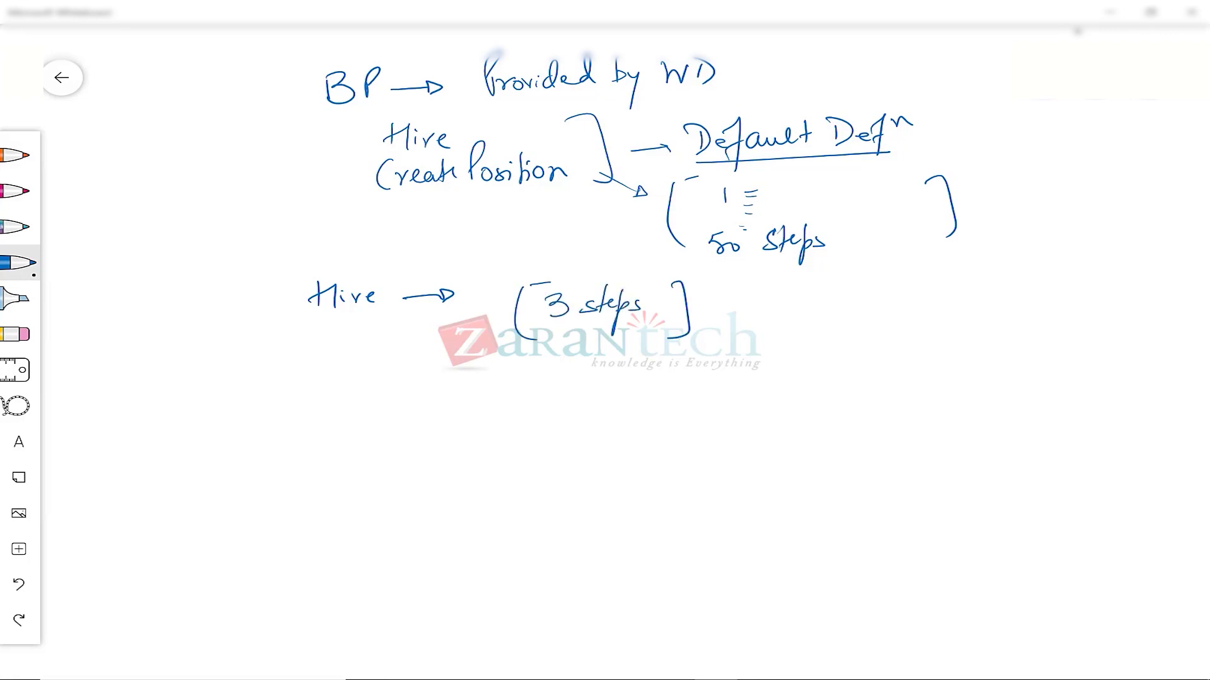
left_click_drag(703, 302, 762, 306)
- Write 'Supervisory / Org' with the bracketed org name and a second arrow from 3 steps
mouse_move(821, 273)
left_mouse_down()
mouse_move(806, 301)
mouse_move(841, 278)
left_mouse_up()
mouse_move(846, 265)
left_mouse_down()
mouse_move(844, 313)
mouse_move(868, 285)
mouse_move(947, 277)
mouse_move(964, 301)
left_mouse_up()
mouse_move(984, 269)
left_mouse_down()
mouse_move(976, 307)
mouse_move(1060, 280)
mouse_move(1043, 309)
left_mouse_up()
mouse_move(839, 303)
left_mouse_down()
mouse_move(901, 324)
mouse_move(911, 348)
left_mouse_up()
left_click_drag(932, 324, 967, 325)
left_click_drag(983, 313, 1009, 318)
left_click_drag(1021, 307, 1021, 325)
left_click_drag(805, 303, 835, 300)
left_click_drag(813, 306, 827, 355)
left_click_drag(1061, 293, 1048, 346)
left_click_drag(854, 355, 1055, 340)
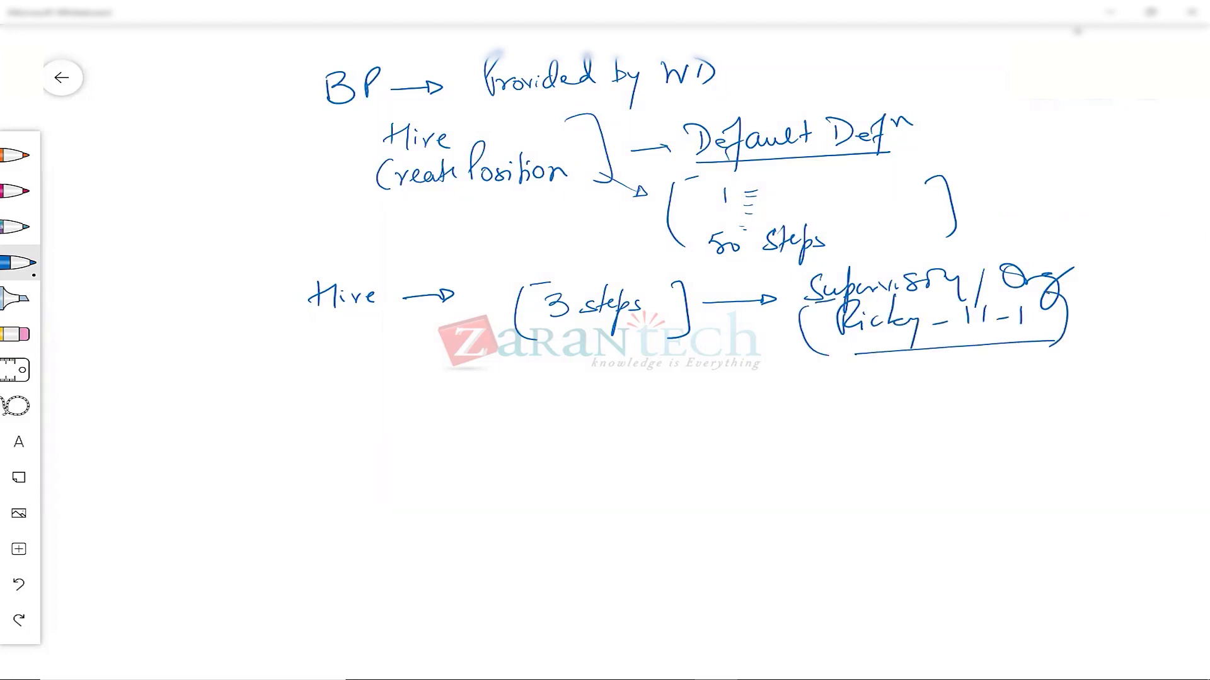
left_click_drag(662, 317, 774, 324)
- Add the supervisor's name with 'Sup', a curved arrow to it, and underline 3 steps
mouse_move(824, 373)
left_mouse_down()
mouse_move(857, 368)
mouse_move(841, 392)
left_mouse_up()
left_click_drag(856, 381, 949, 378)
left_click_drag(948, 361, 956, 398)
left_click_drag(952, 377, 968, 372)
mouse_move(629, 334)
left_mouse_down()
mouse_move(826, 381)
mouse_move(817, 387)
left_mouse_up()
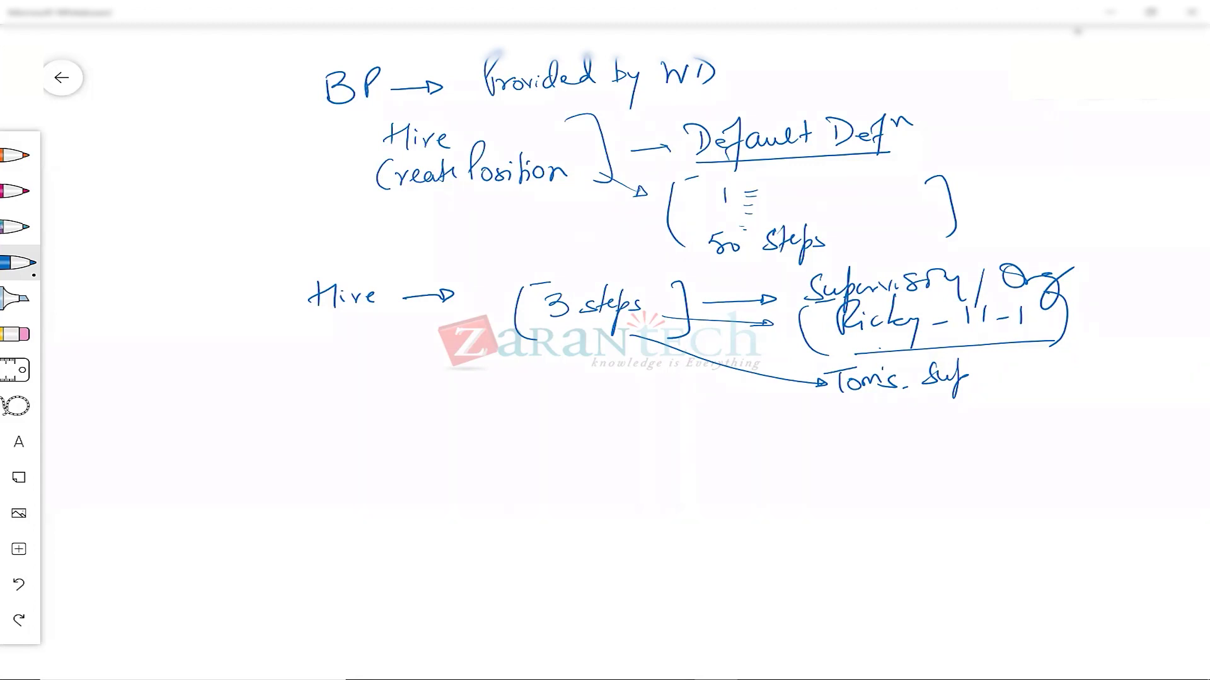
left_click_drag(554, 333, 612, 330)
- Write 'HR' below the supervisor and draw a long curve from 50 steps toward it
mouse_move(850, 411)
left_mouse_down()
mouse_move(841, 438)
mouse_move(859, 417)
left_mouse_up()
mouse_move(857, 409)
left_mouse_down()
mouse_move(855, 436)
mouse_move(869, 435)
left_mouse_up()
mouse_move(873, 411)
left_mouse_down()
mouse_move(891, 429)
mouse_move(917, 412)
mouse_move(887, 405)
left_mouse_up()
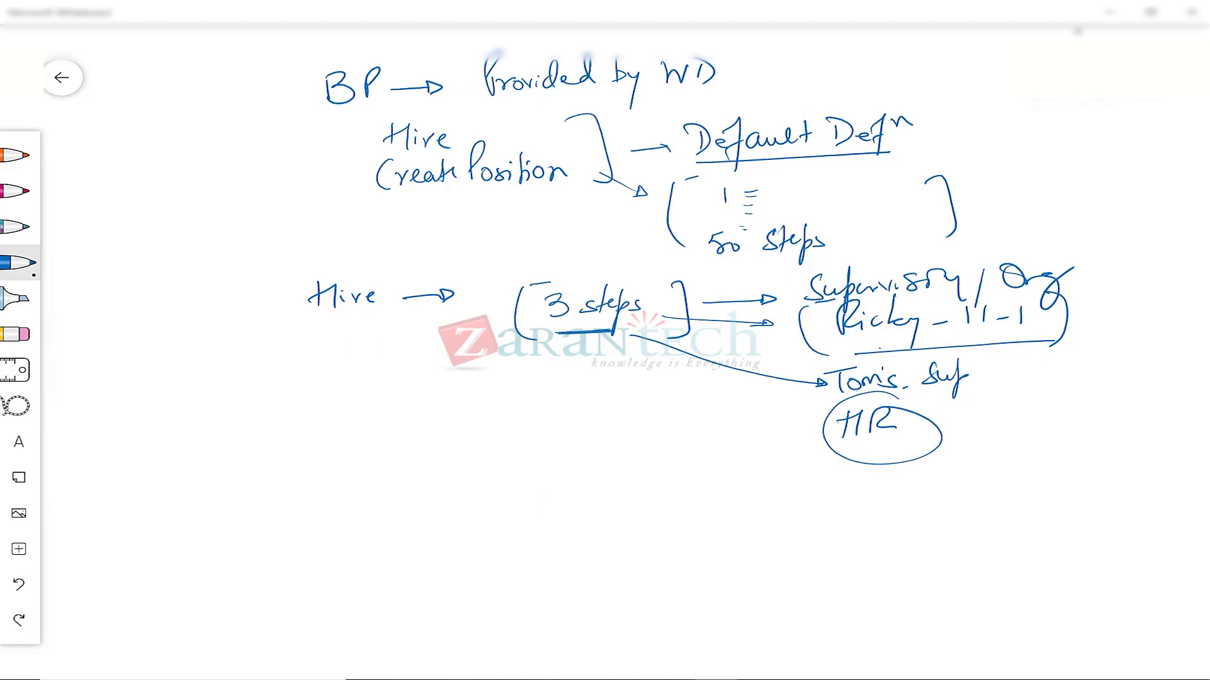
mouse_move(656, 208)
left_mouse_down()
mouse_move(441, 394)
mouse_move(812, 414)
mouse_move(799, 419)
left_mouse_up()
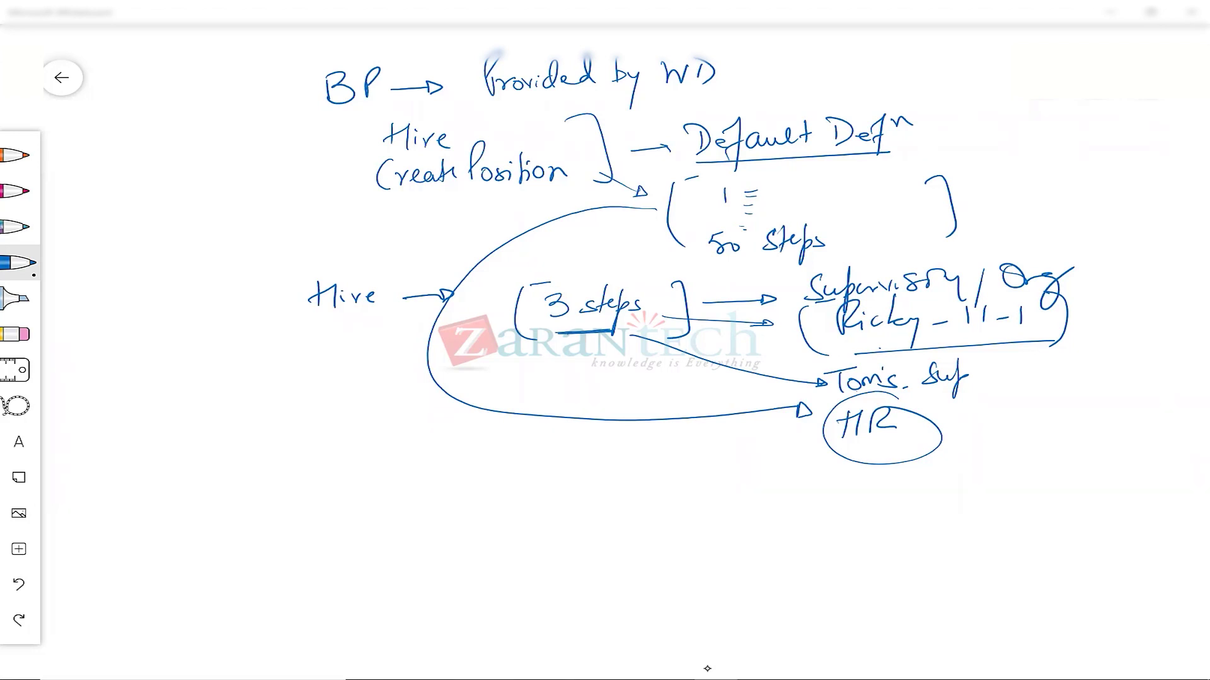
- Start writing 'GMS' below the diagram
mouse_move(433, 443)
left_mouse_down()
mouse_move(423, 463)
mouse_move(462, 468)
left_mouse_up()
- Complete 'GMS (Struc)' ↓ 'Exec Mgmt Group (Struc)' with a down arrow below
mouse_move(486, 442)
left_mouse_down()
mouse_move(417, 536)
mouse_move(467, 515)
mouse_move(508, 521)
left_mouse_up()
mouse_move(536, 495)
left_mouse_down()
mouse_move(524, 504)
mouse_move(532, 517)
left_mouse_up()
left_click_drag(530, 515, 557, 511)
mouse_move(558, 499)
left_mouse_down()
mouse_move(565, 536)
mouse_move(567, 515)
left_mouse_up()
mouse_move(548, 441)
left_mouse_down()
mouse_move(543, 466)
mouse_move(611, 453)
left_mouse_up()
mouse_move(622, 432)
left_mouse_down()
mouse_move(603, 515)
mouse_move(610, 507)
left_mouse_up()
mouse_move(630, 478)
left_mouse_down()
mouse_move(631, 506)
mouse_move(663, 496)
left_mouse_up()
mouse_move(668, 472)
left_mouse_down()
mouse_move(684, 497)
mouse_move(669, 519)
left_mouse_up()
left_click_drag(505, 538, 505, 561)
left_click_drag(500, 554, 512, 556)
- Write 'IT' below the arrow with two employee names beside it
left_click_drag(455, 583, 474, 578)
left_click_drag(465, 581, 469, 604)
mouse_move(481, 580)
left_mouse_down()
mouse_move(502, 574)
mouse_move(487, 597)
left_mouse_up()
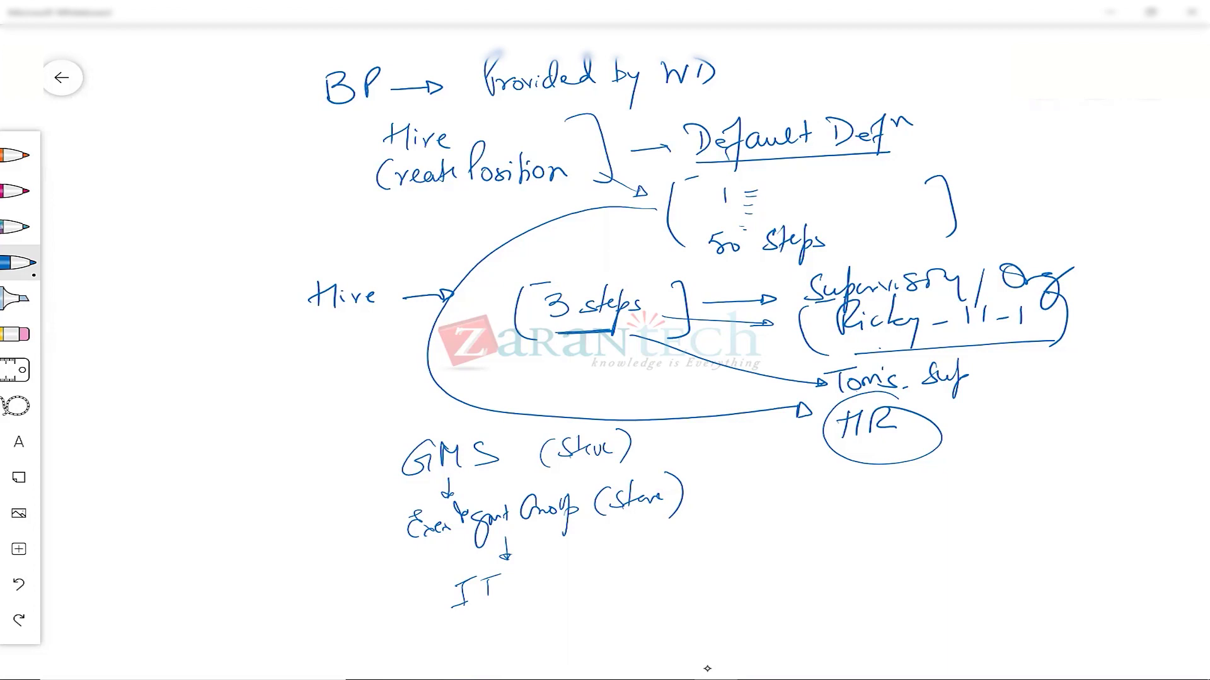
mouse_move(566, 553)
left_mouse_down()
mouse_move(549, 592)
mouse_move(613, 579)
mouse_move(606, 603)
left_mouse_up()
left_click_drag(617, 568, 642, 557)
left_click_drag(653, 566, 667, 544)
mouse_move(667, 560)
left_mouse_down()
mouse_move(712, 548)
mouse_move(715, 528)
left_mouse_up()
left_click_drag(725, 521, 731, 563)
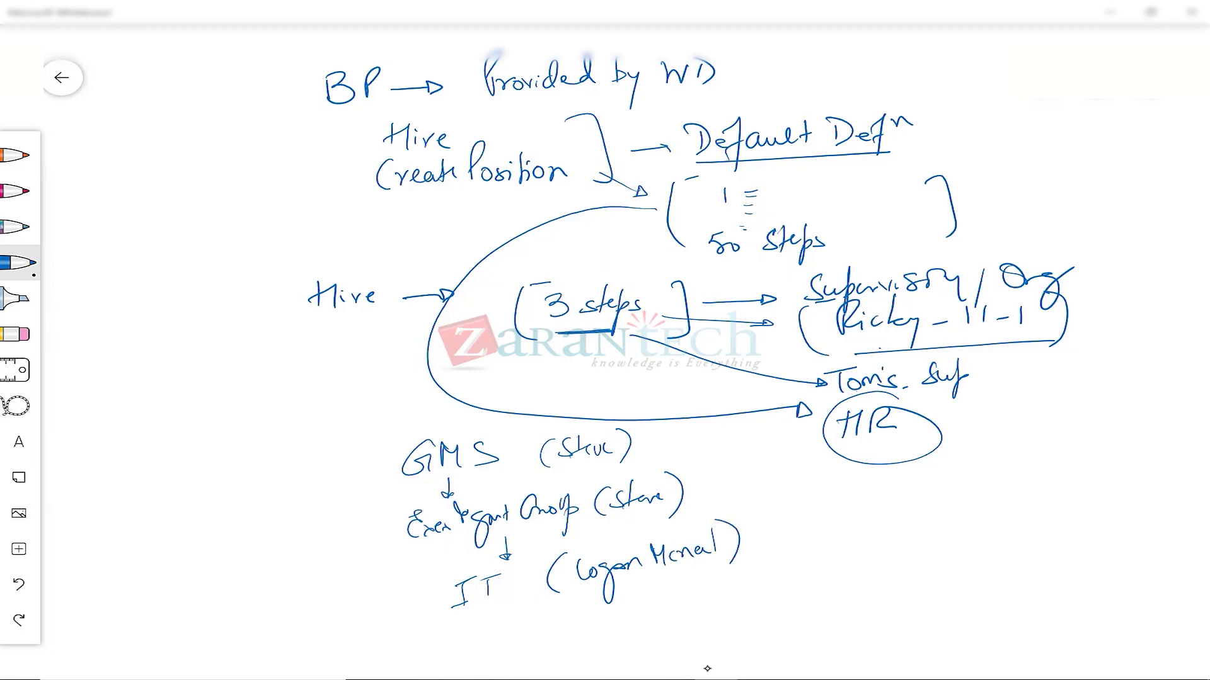
left_click_drag(602, 600, 574, 629)
mouse_move(603, 610)
left_mouse_down()
mouse_move(627, 602)
mouse_move(611, 623)
left_mouse_up()
left_click_drag(625, 612, 647, 640)
left_click_drag(666, 585, 669, 611)
mouse_move(668, 589)
left_mouse_down()
mouse_move(682, 606)
mouse_move(714, 586)
mouse_move(730, 616)
left_mouse_up()
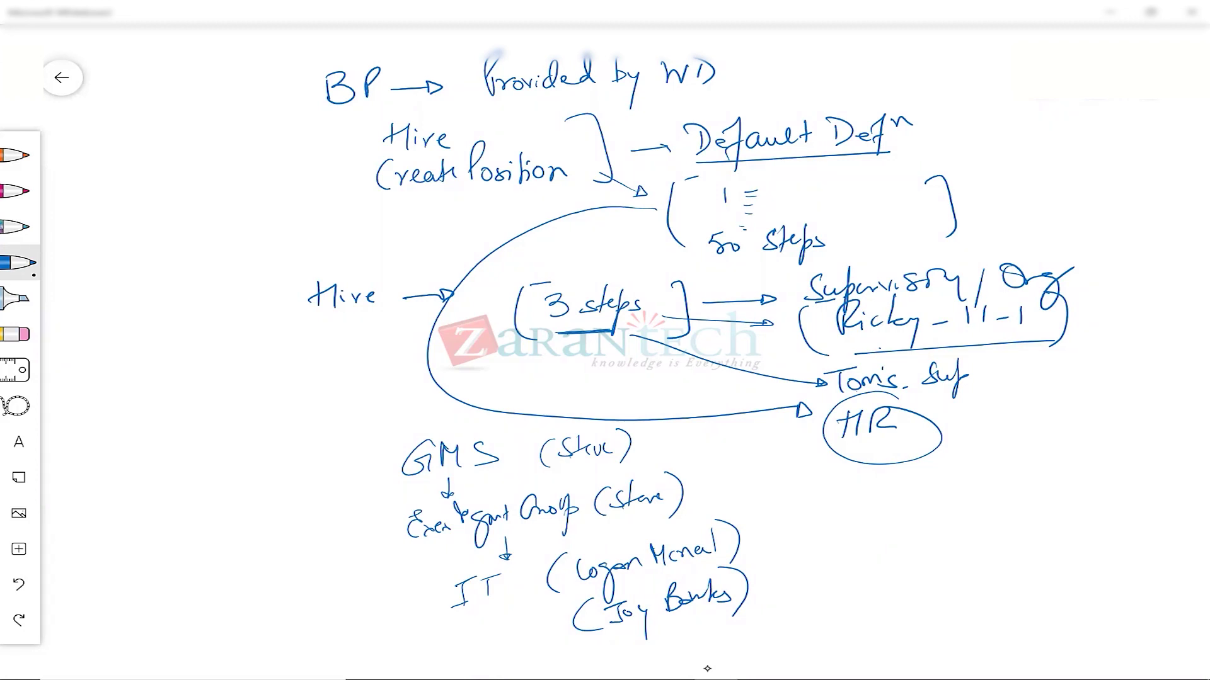
- Retrace IT, underline the group and GMS, then show Task View with Win+Tab
left_click_drag(474, 575, 497, 574)
left_click_drag(483, 580, 482, 599)
left_click_drag(416, 550, 580, 523)
left_click_drag(391, 487, 514, 466)
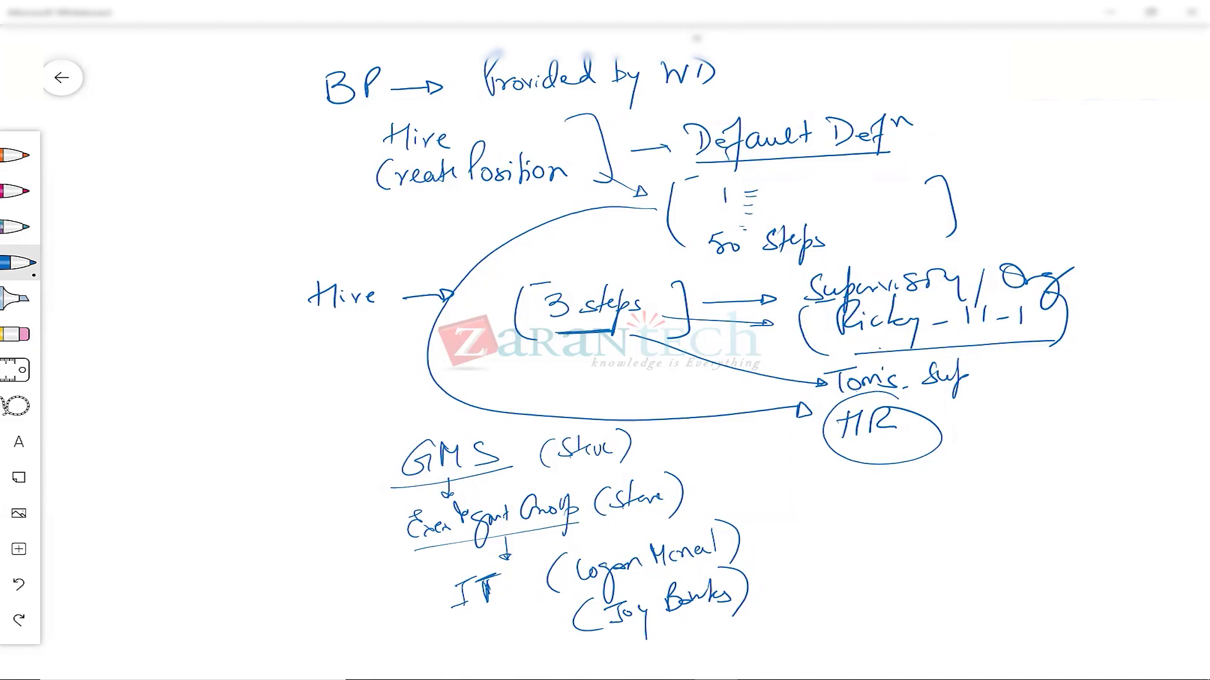
key("super+Tab")
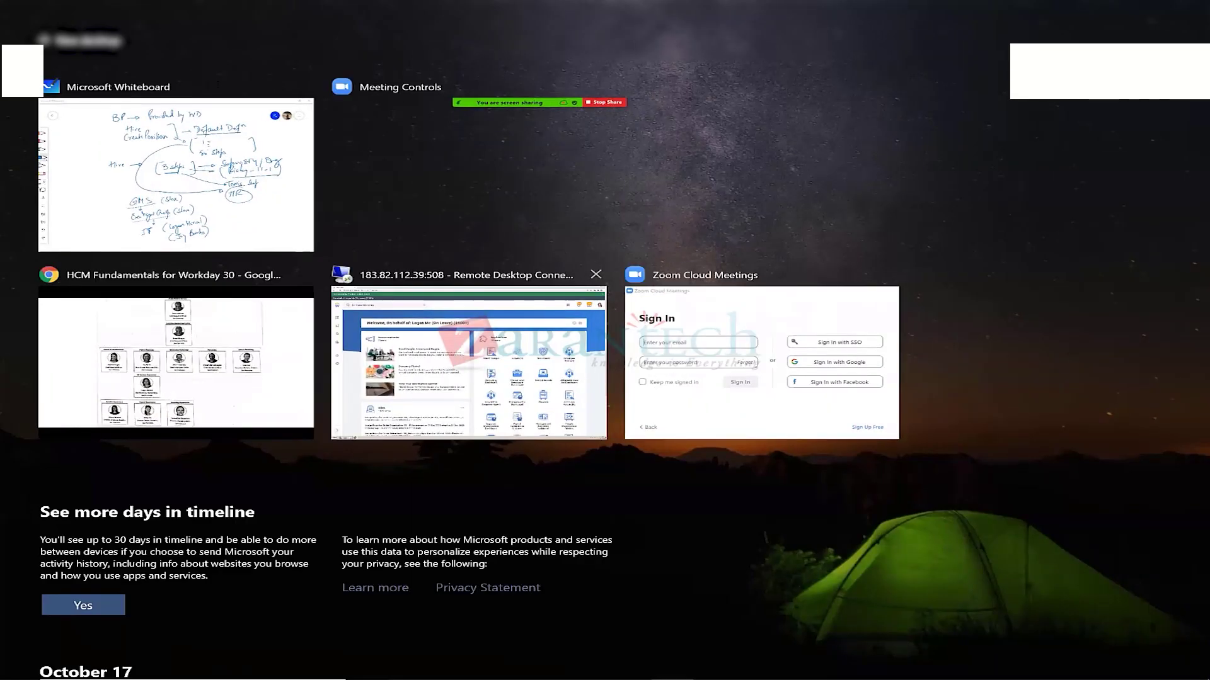
- In the Workday remote session, search 'Ricky' and open the RCK Ricky_11_1 Department organization
left_click(469, 362)
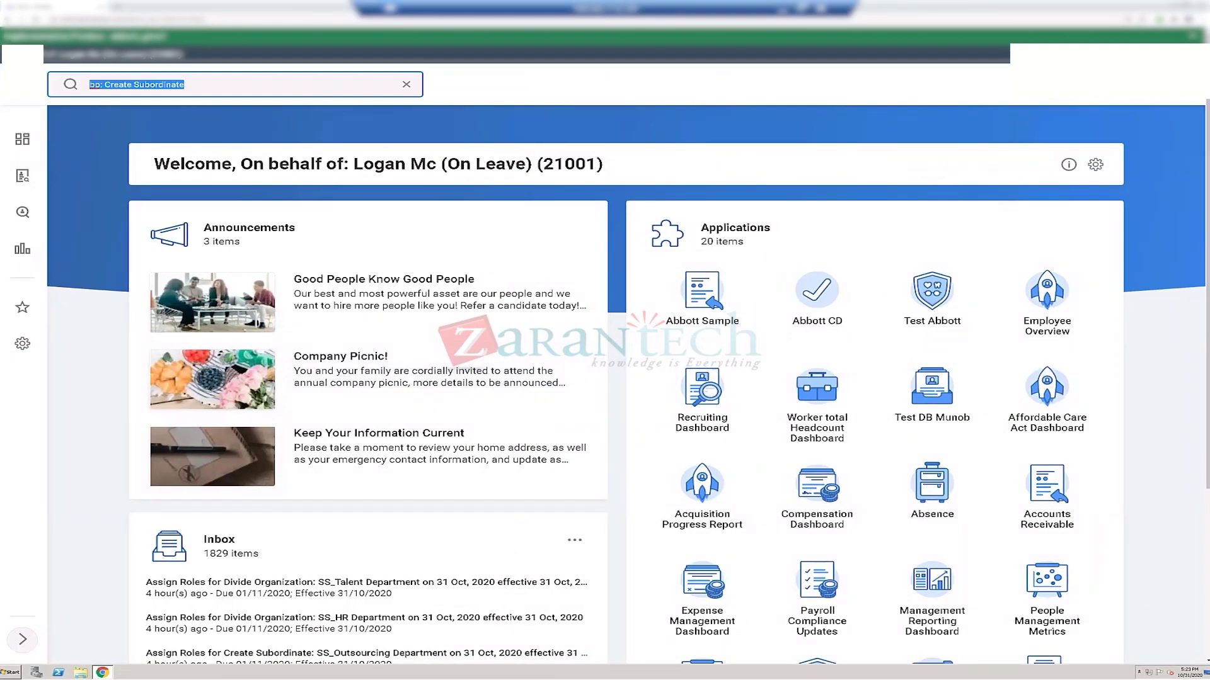
type("Ricky")
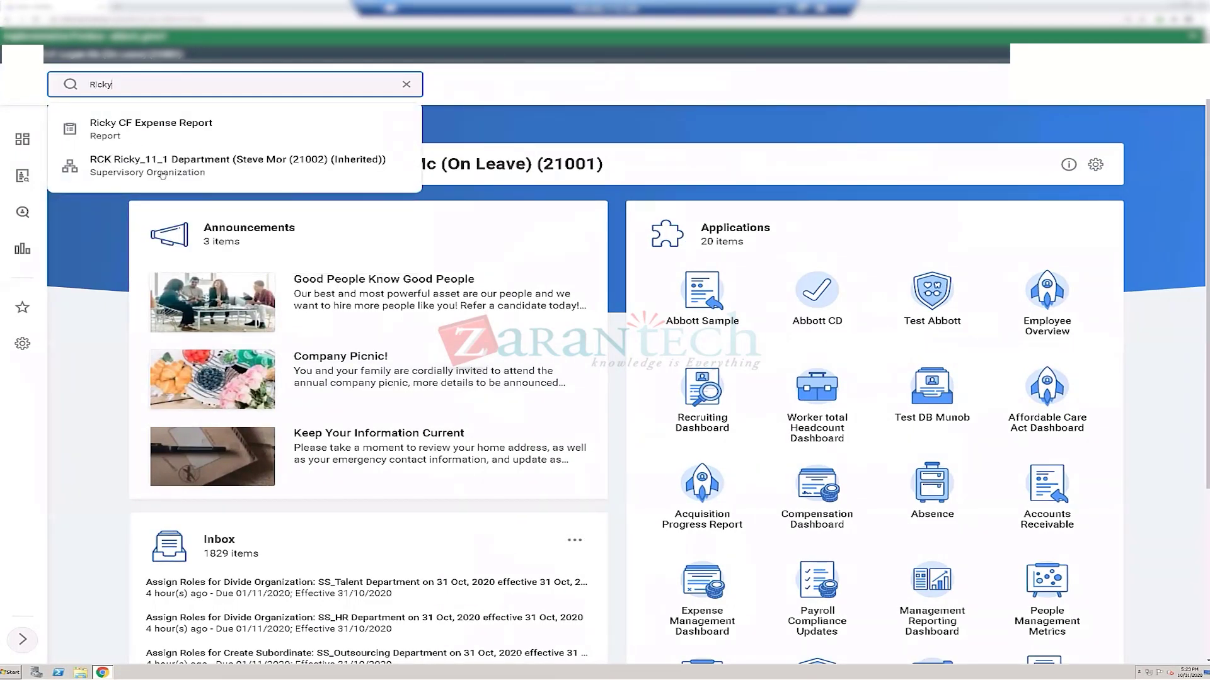
left_click(134, 165)
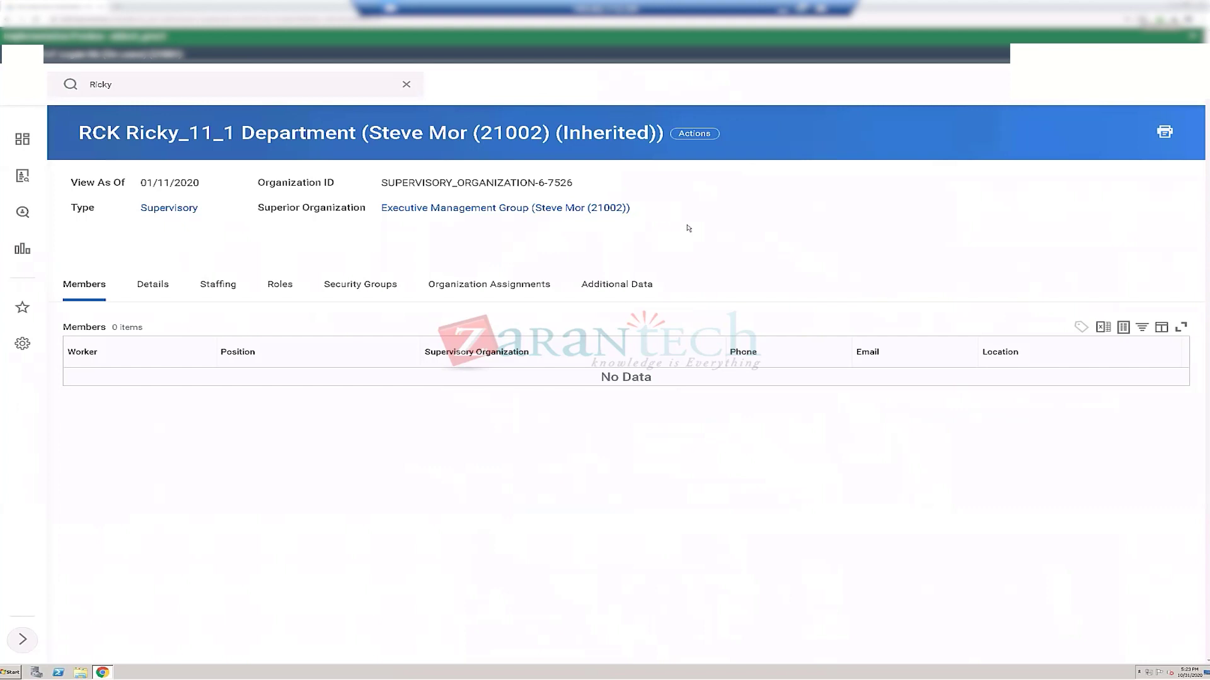
- On the Roles tab, filter the Assignable Role column to show only Manager
left_click(280, 285)
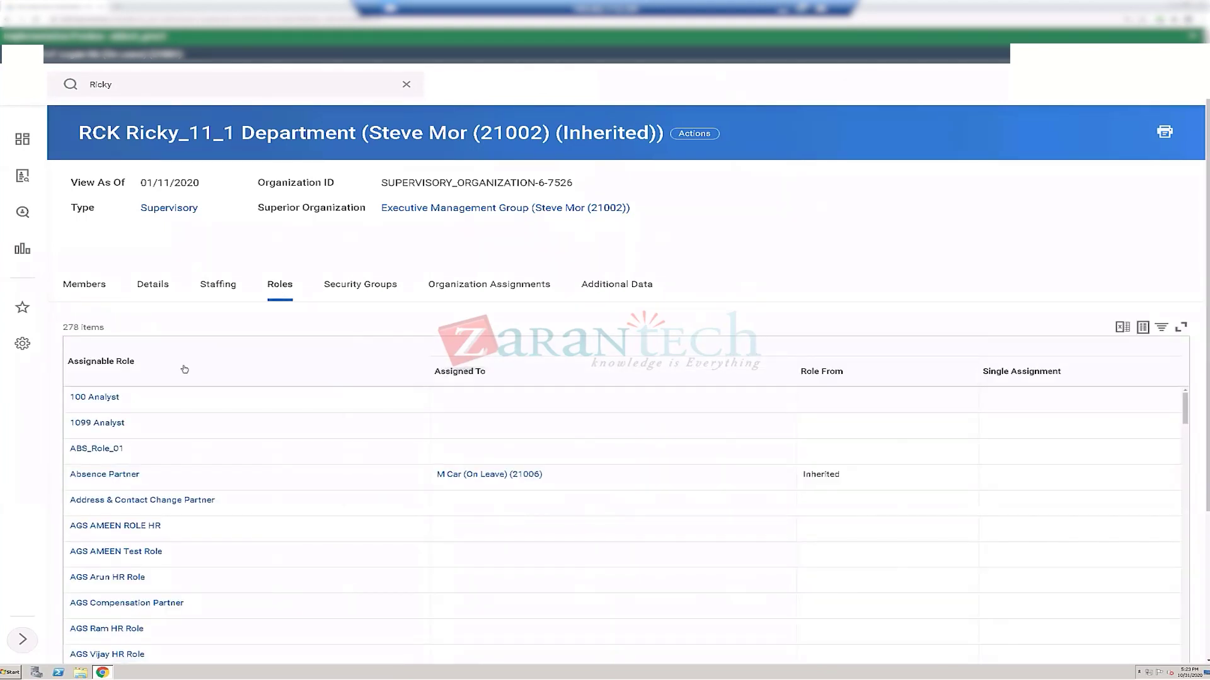
left_click(182, 370)
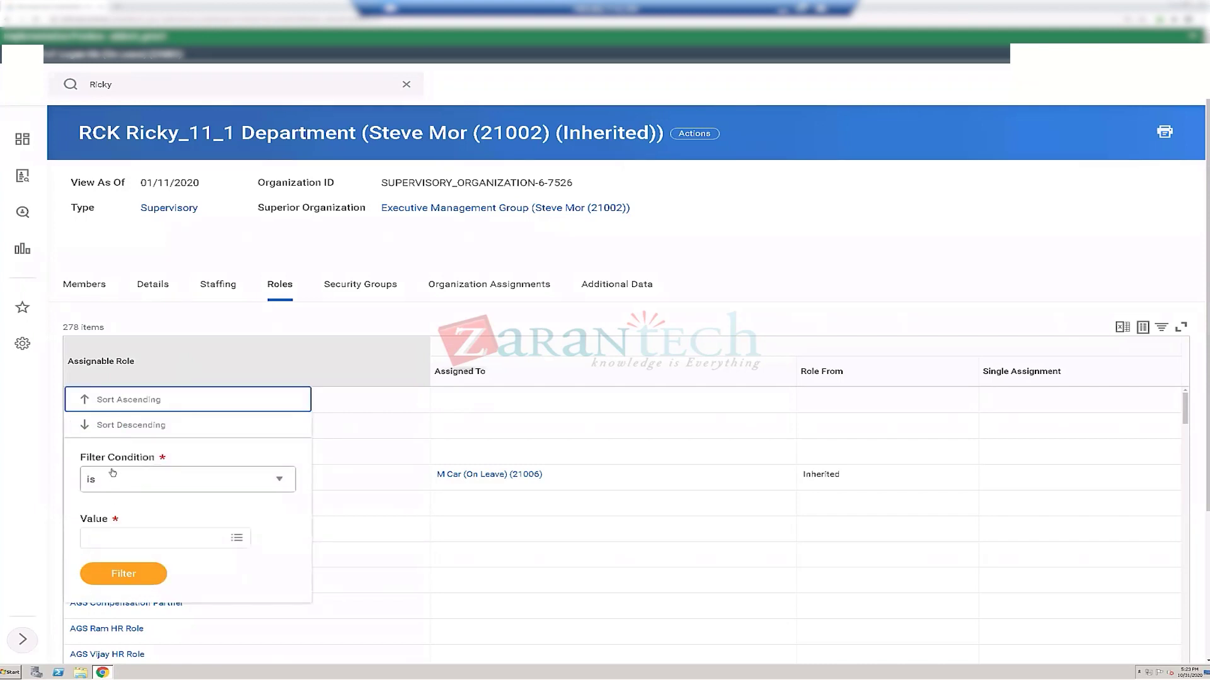
left_click(111, 541)
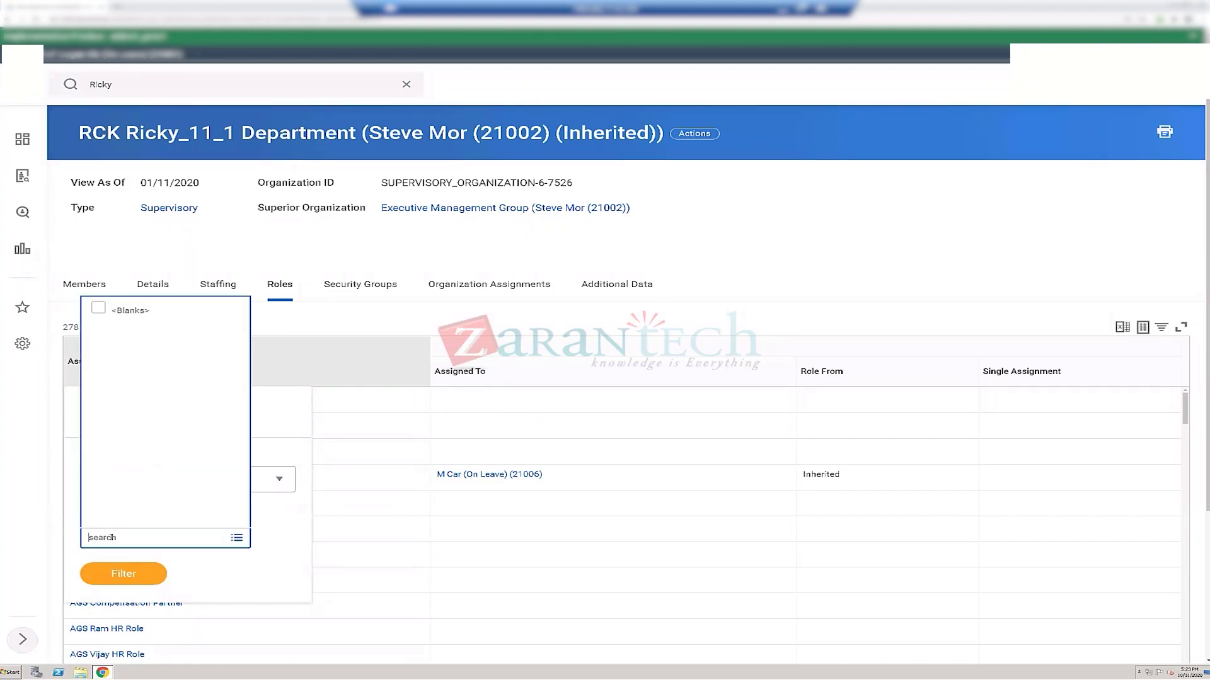
type("Manager")
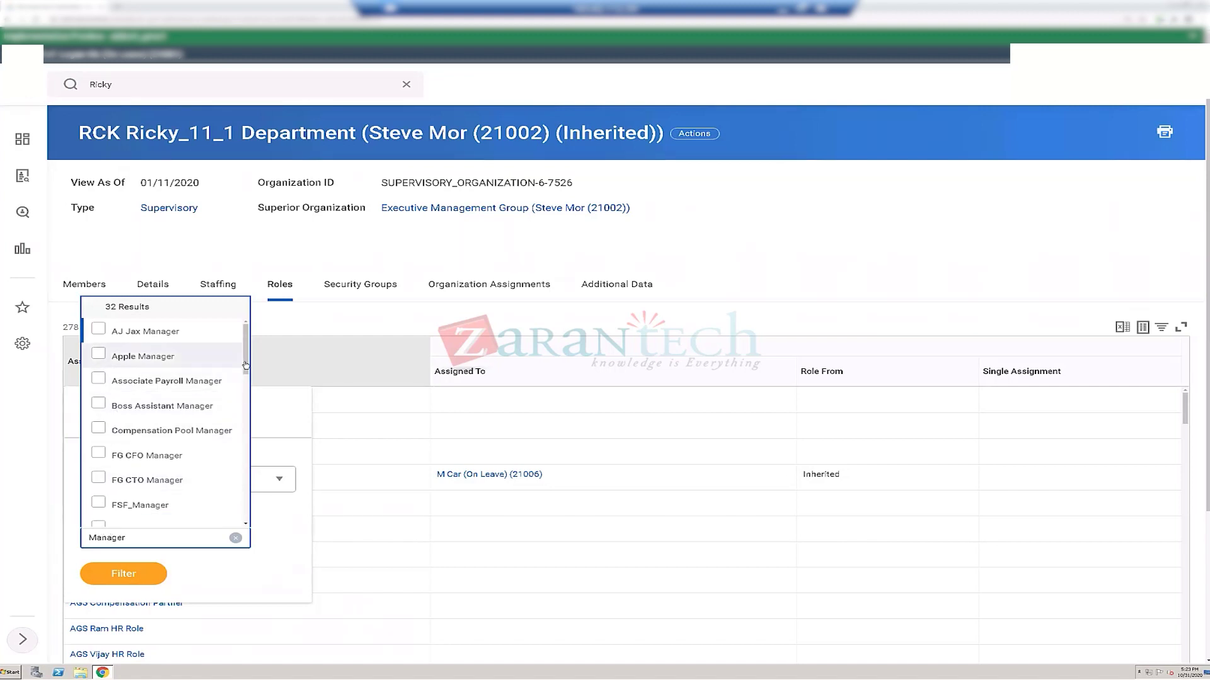
scroll(249, 414, "down", 2)
scroll(250, 415, "down", 5)
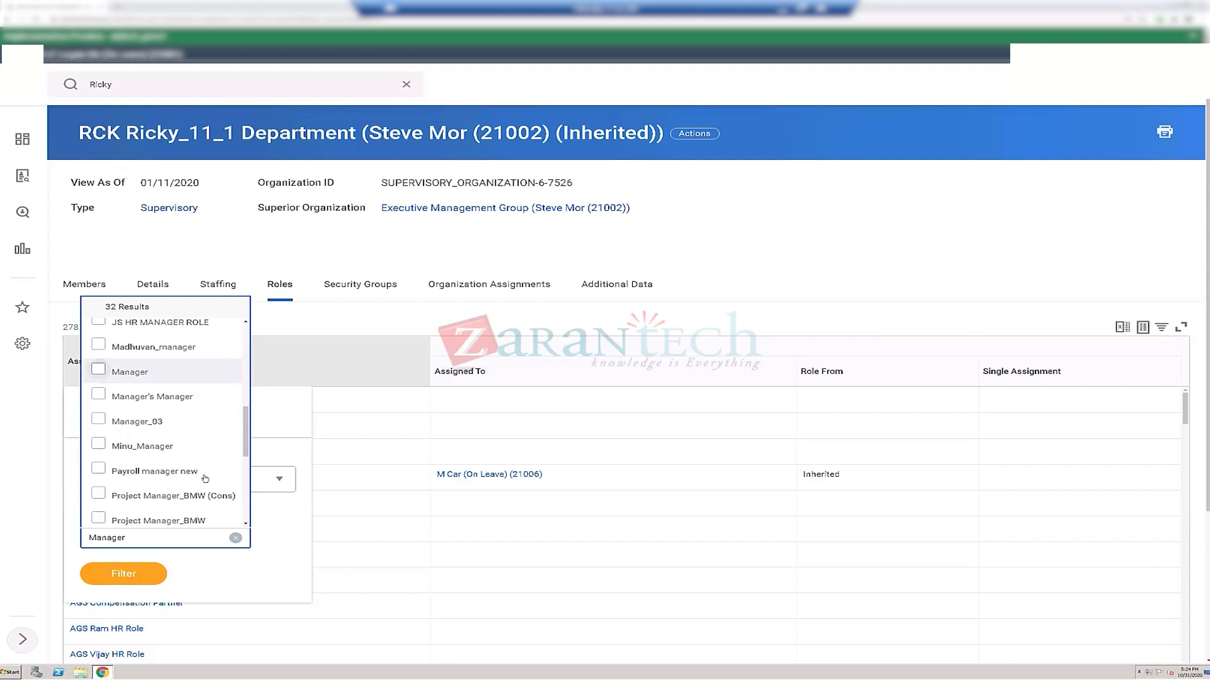
left_click(99, 370)
left_click(115, 596)
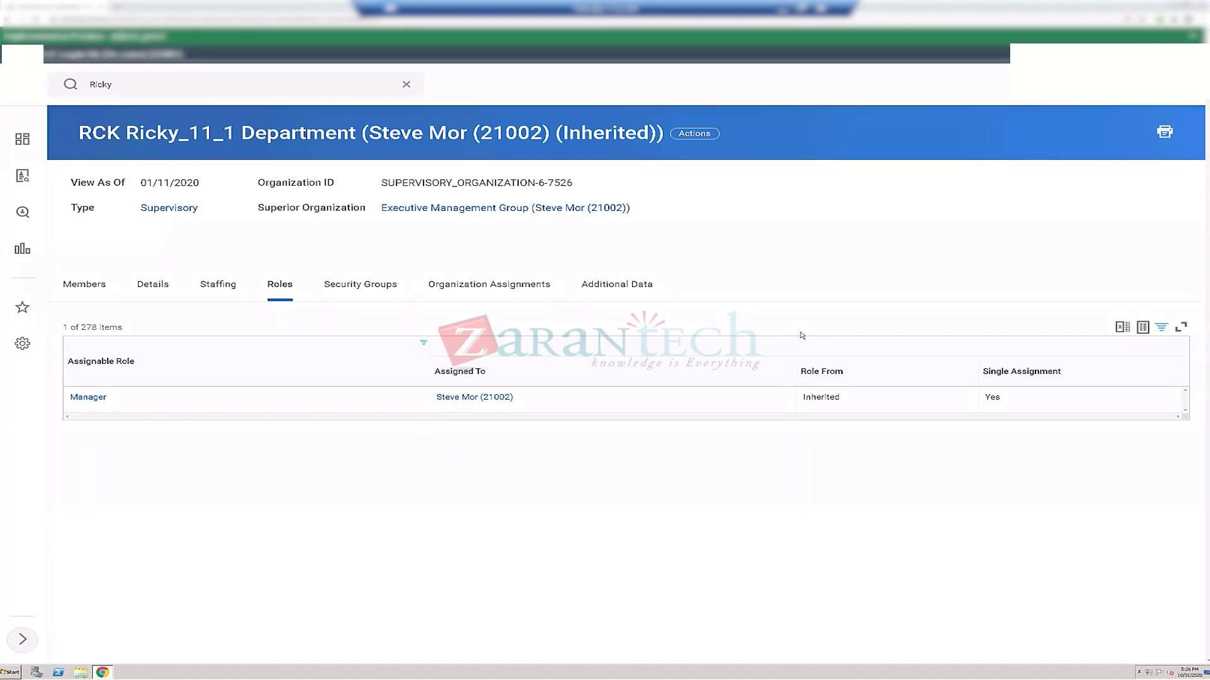
- Open the superior Executive Management Group organization and expand its Details section
left_click(462, 212)
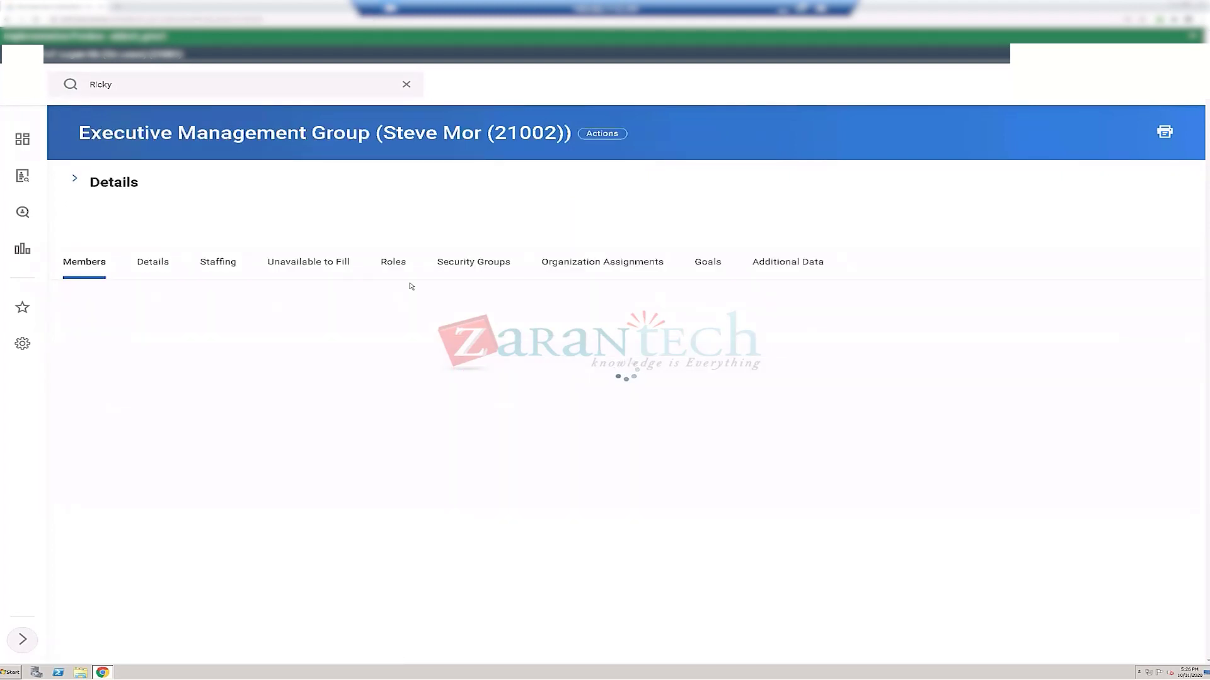
mouse_move(99, 356)
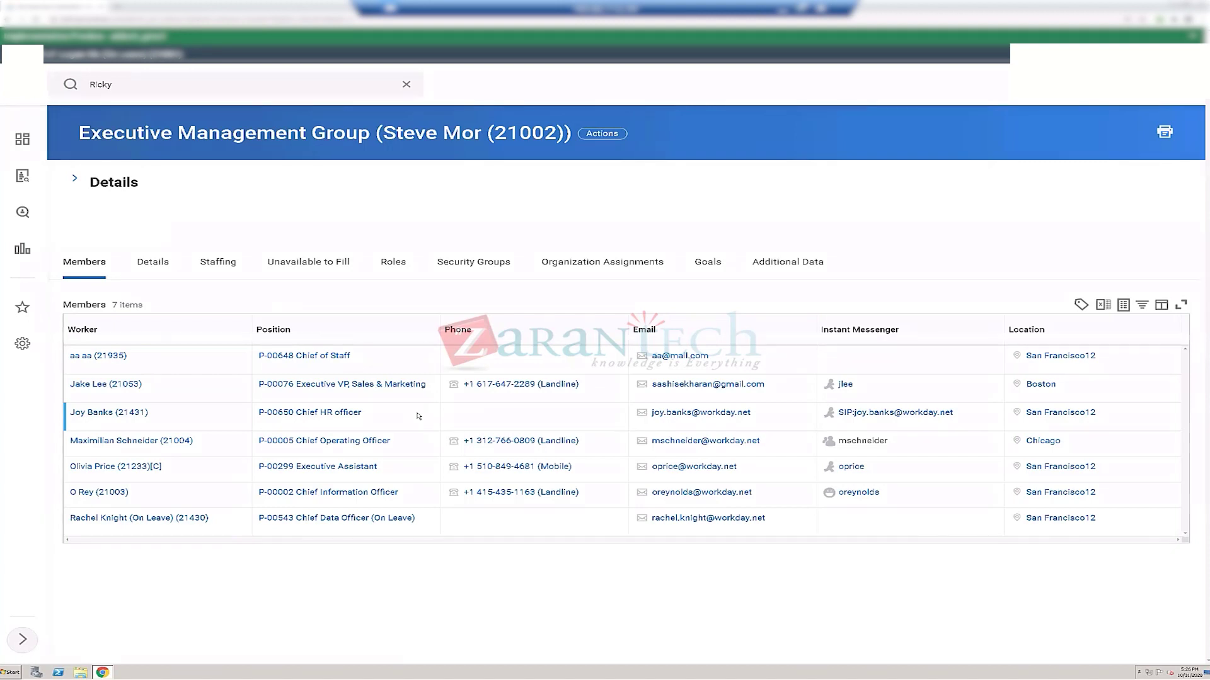
left_click(119, 361)
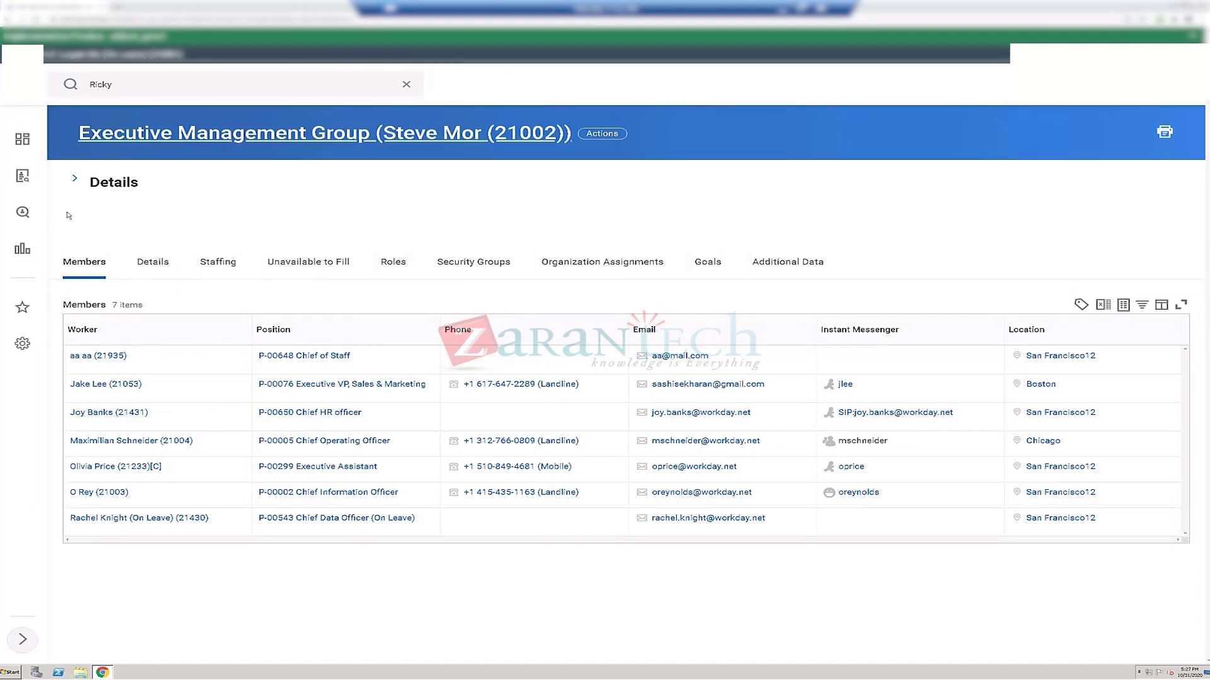
left_click(75, 181)
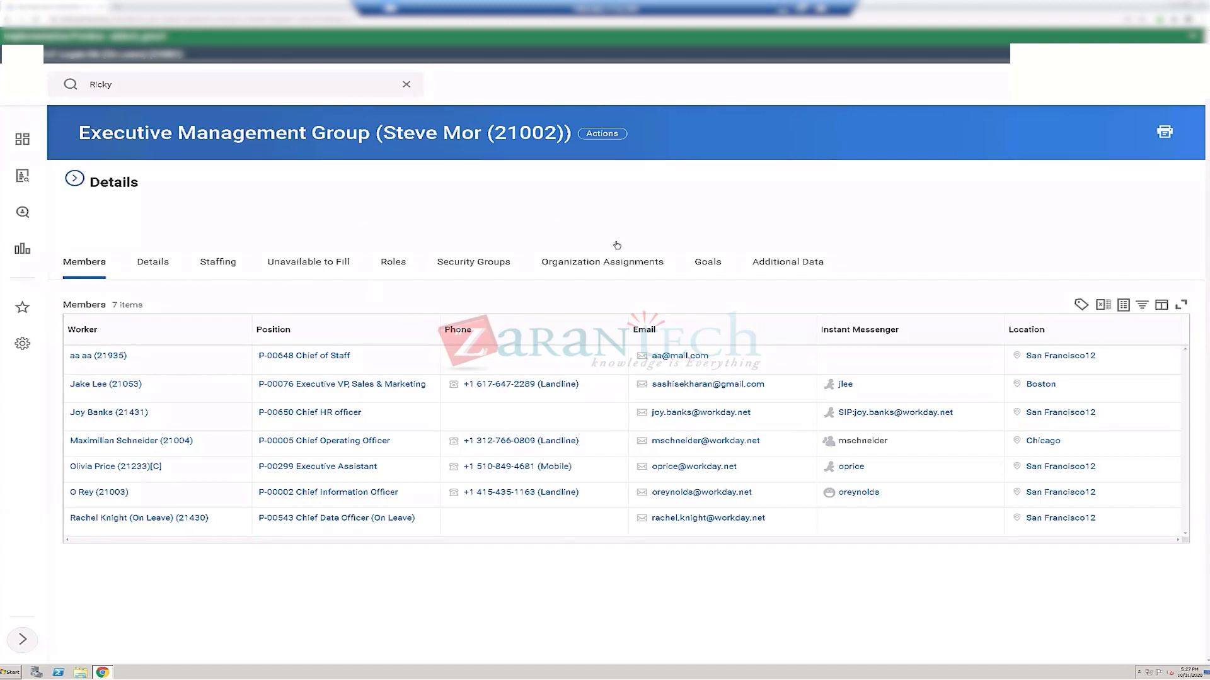
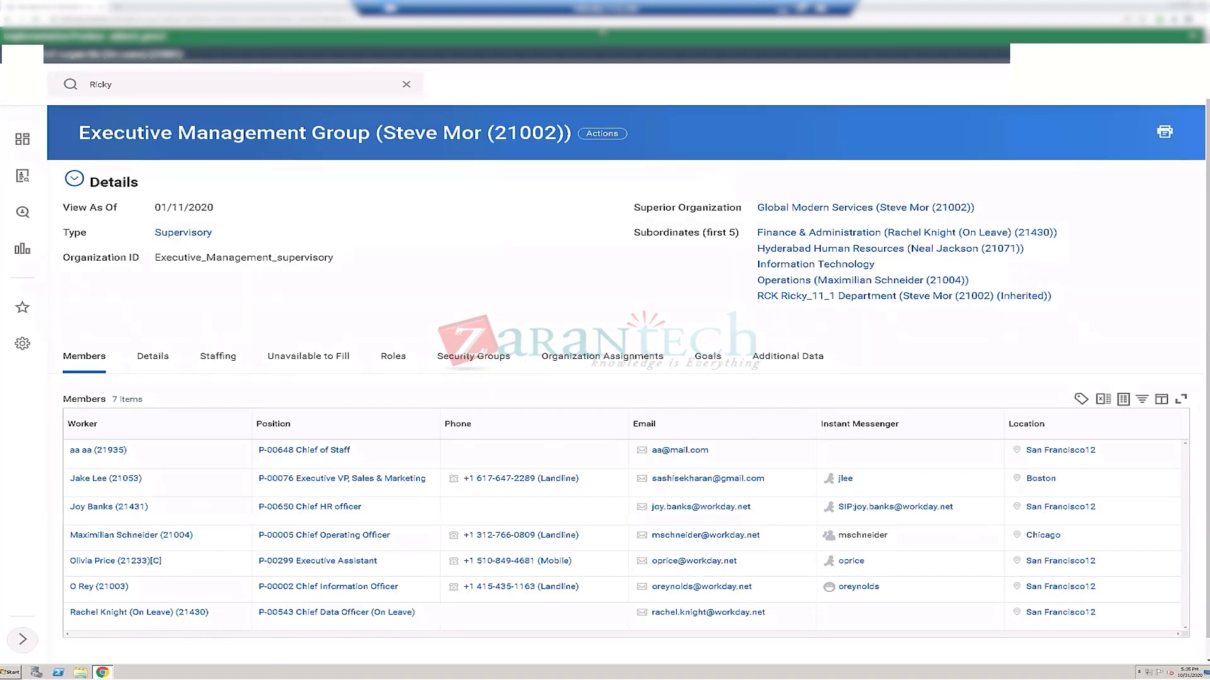
- Switch from the Executive Management Group page to the HCM Fundamentals course window in Chrome
key("super+Tab")
left_click(468, 387)
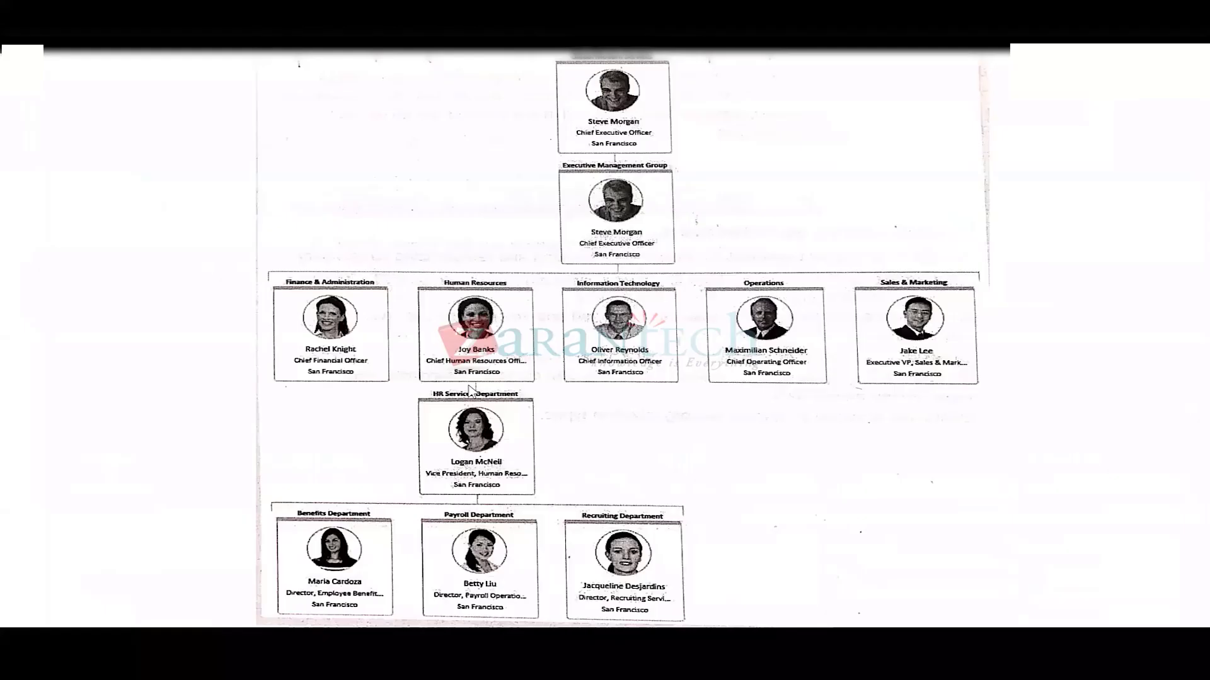
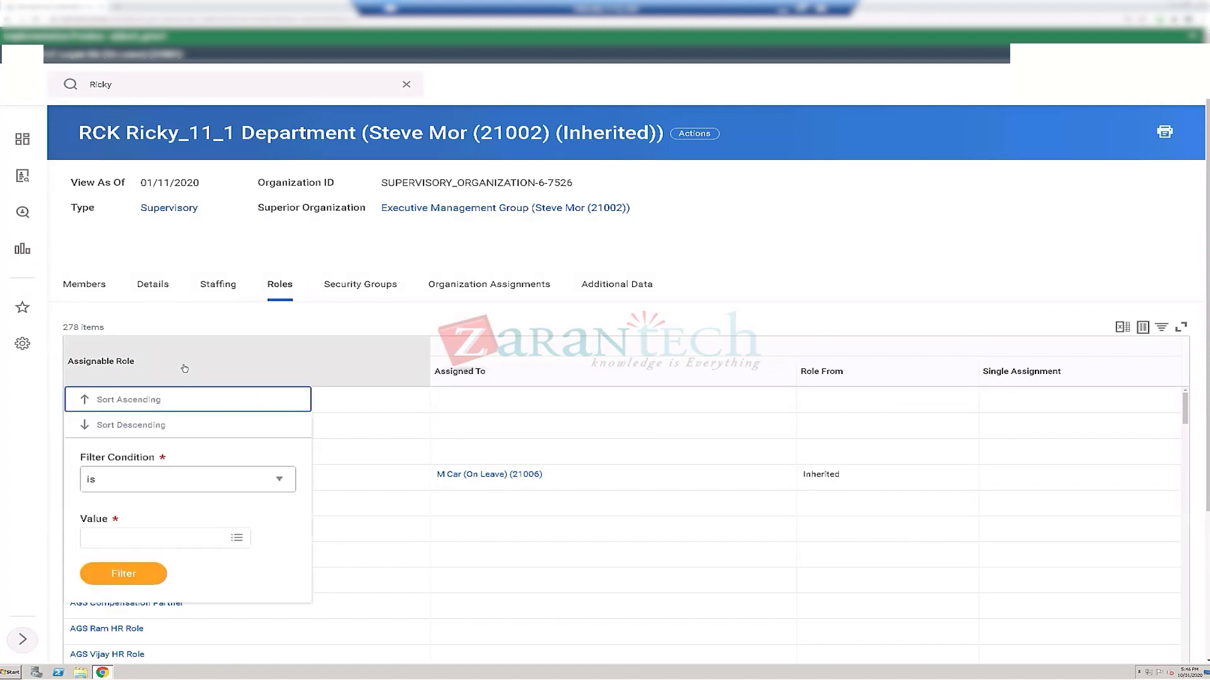
- Filter the Roles tab's Assignable Role to Manager, showing it inherited and single-assignment
left_click(109, 543)
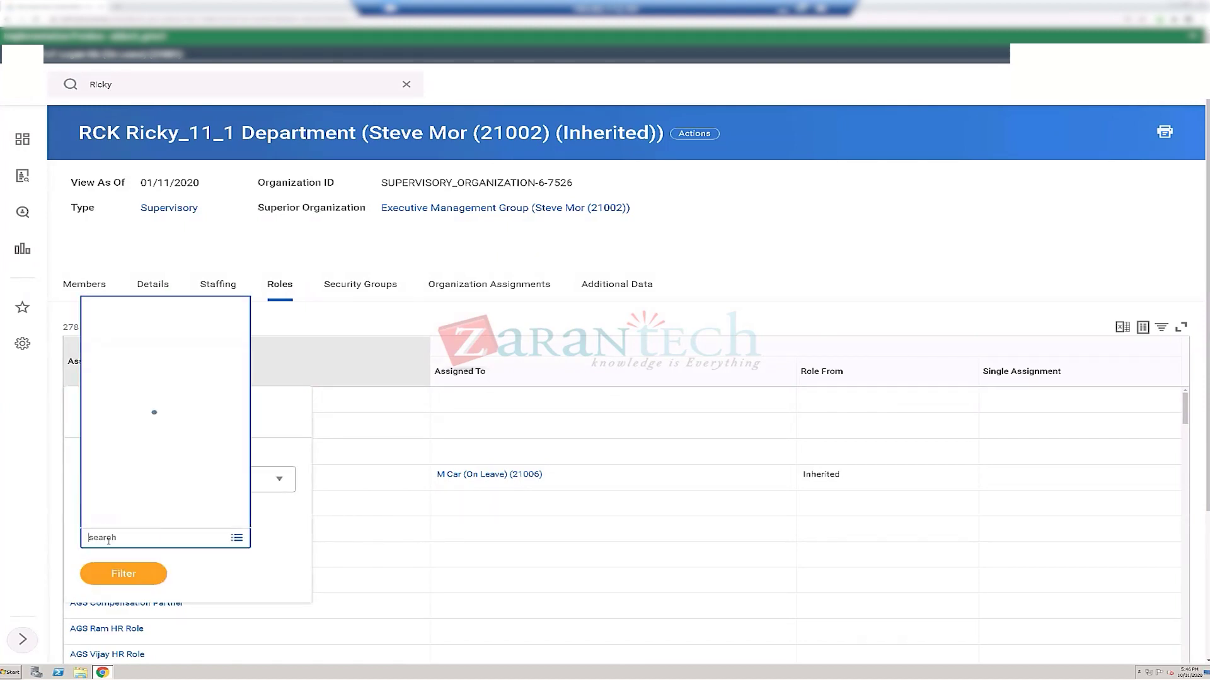
type("Manager")
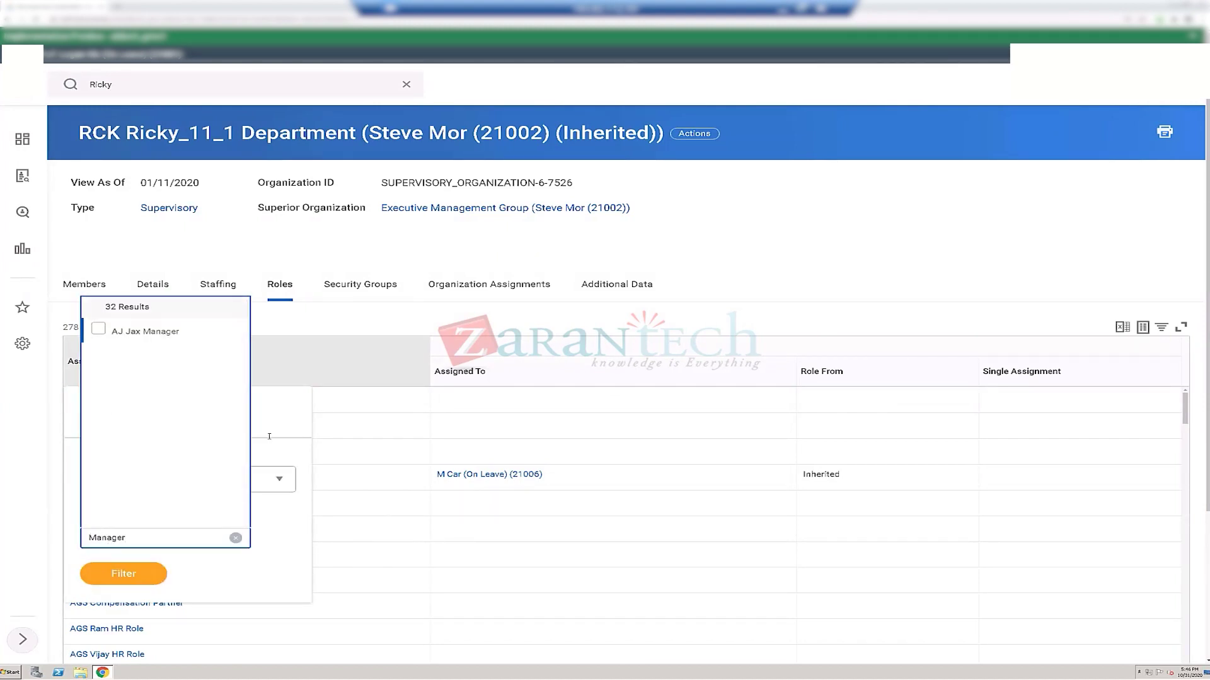
scroll(209, 448, "down", 4)
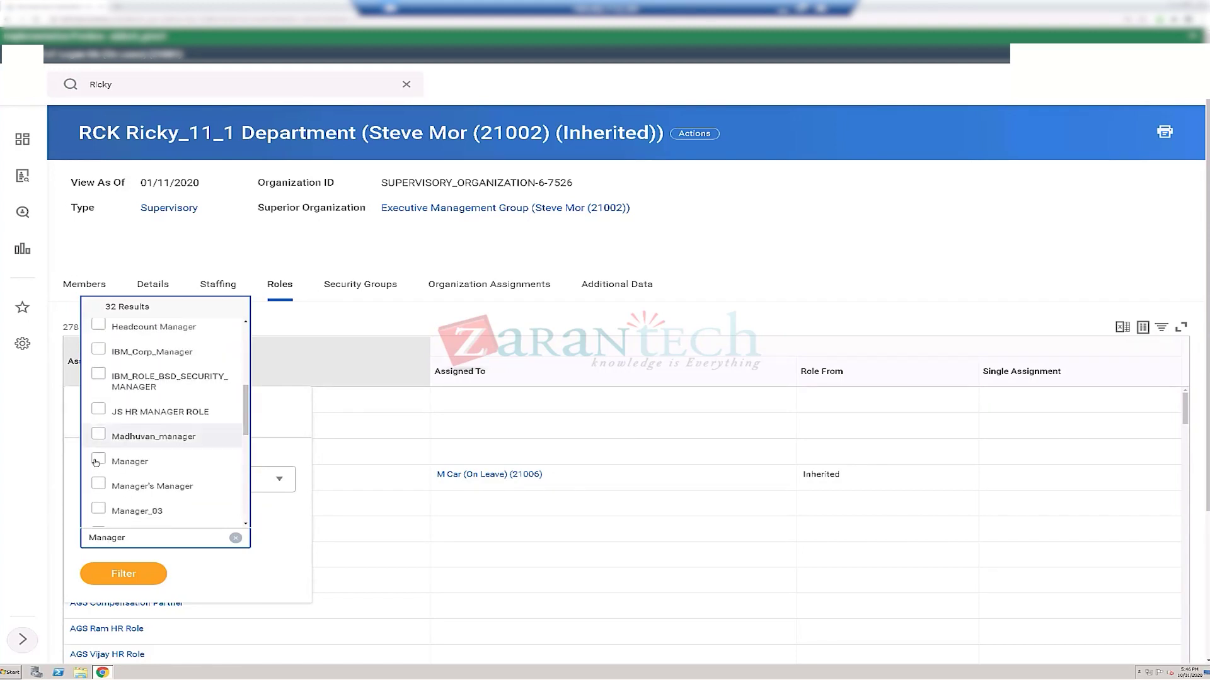
left_click(96, 461)
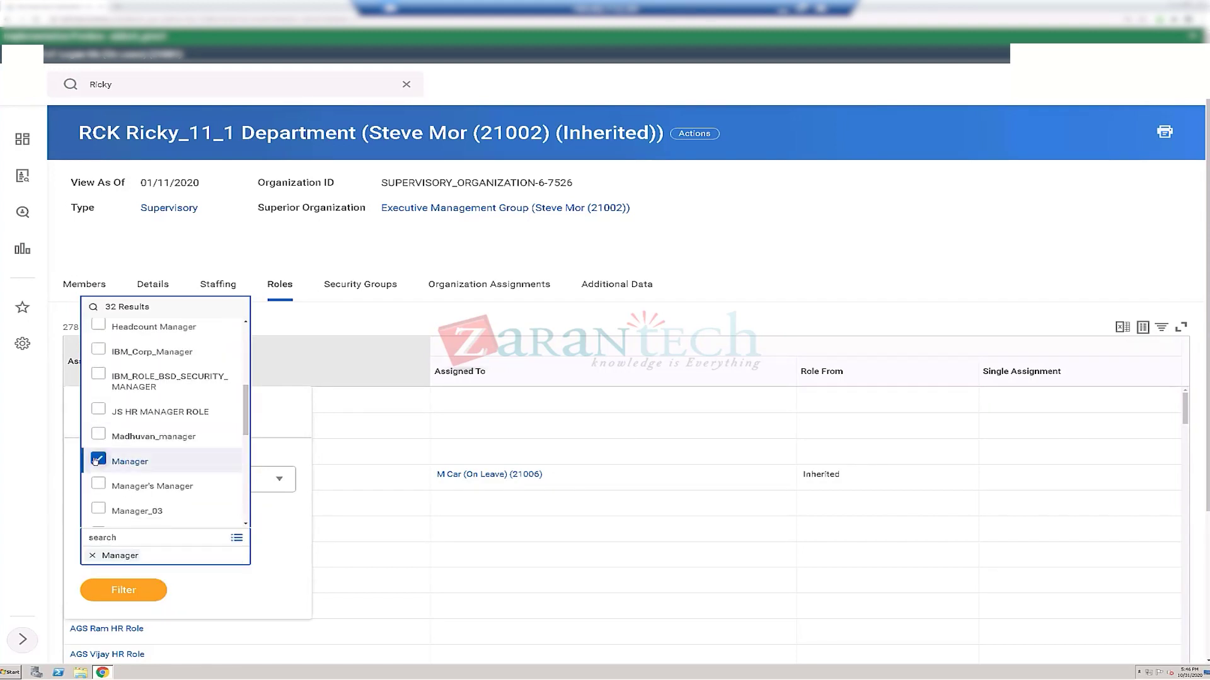
left_click(124, 589)
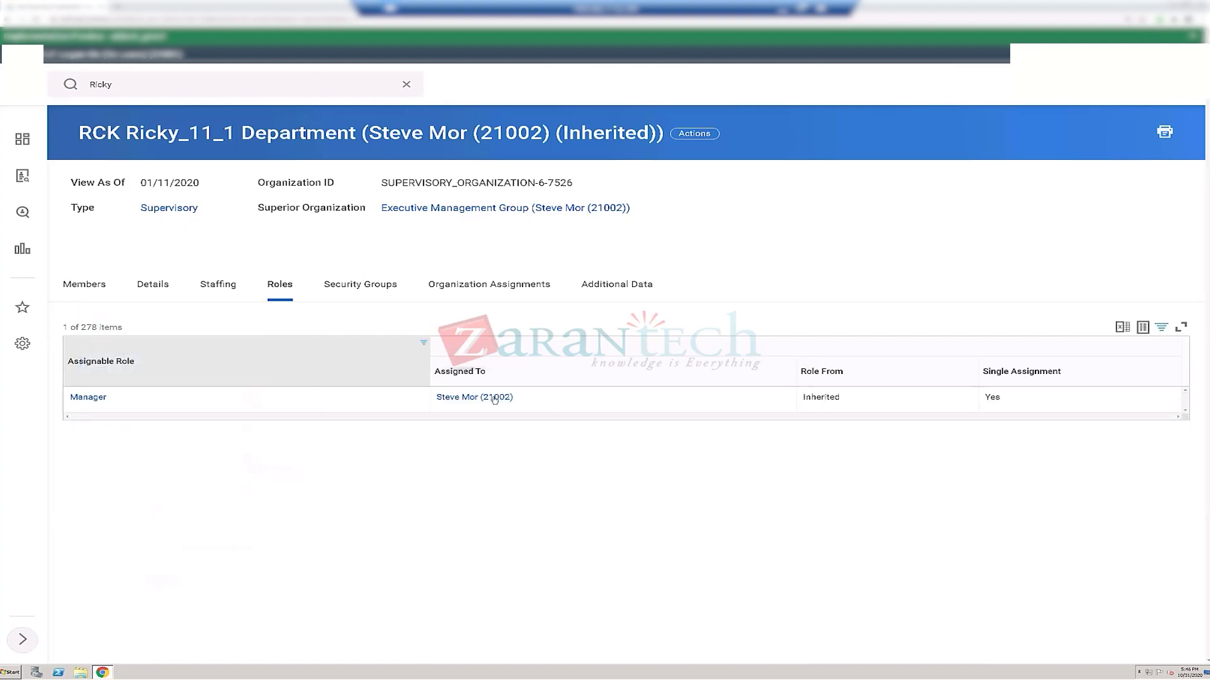
mouse_move(479, 399)
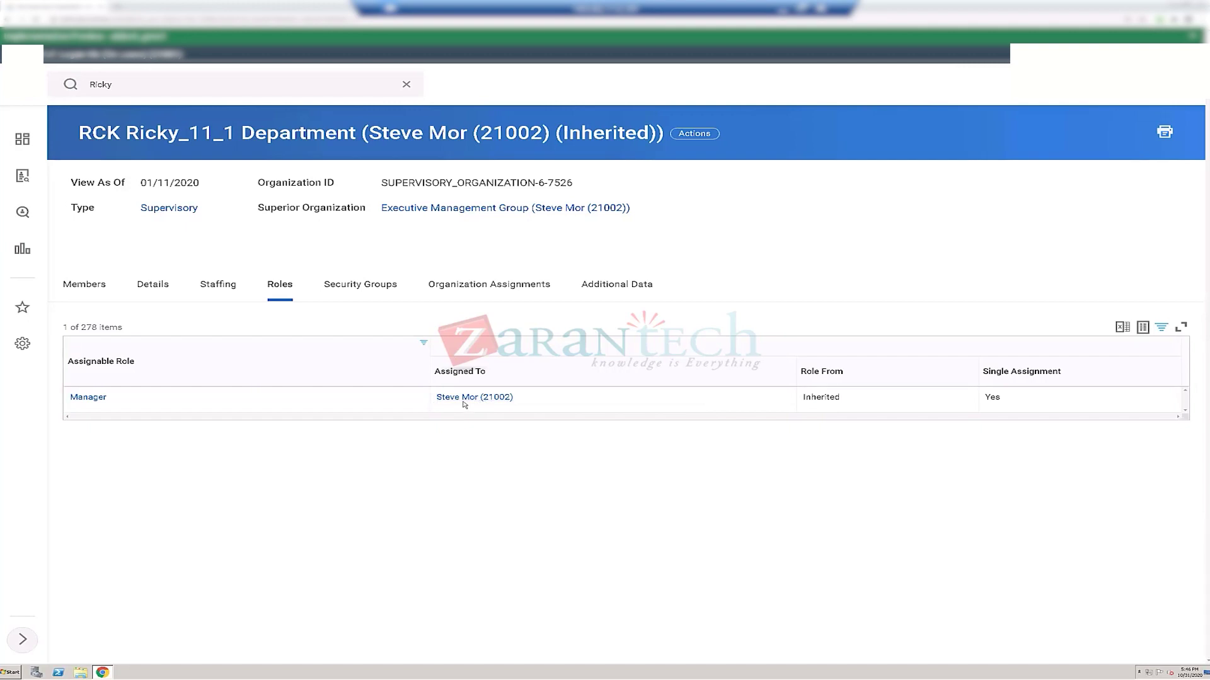
left_click_drag(462, 397, 232, 391)
left_click(728, 254)
- Start Assign Roles for RCK Ricky_11_1 Department and choose the Manager role
left_click(699, 134)
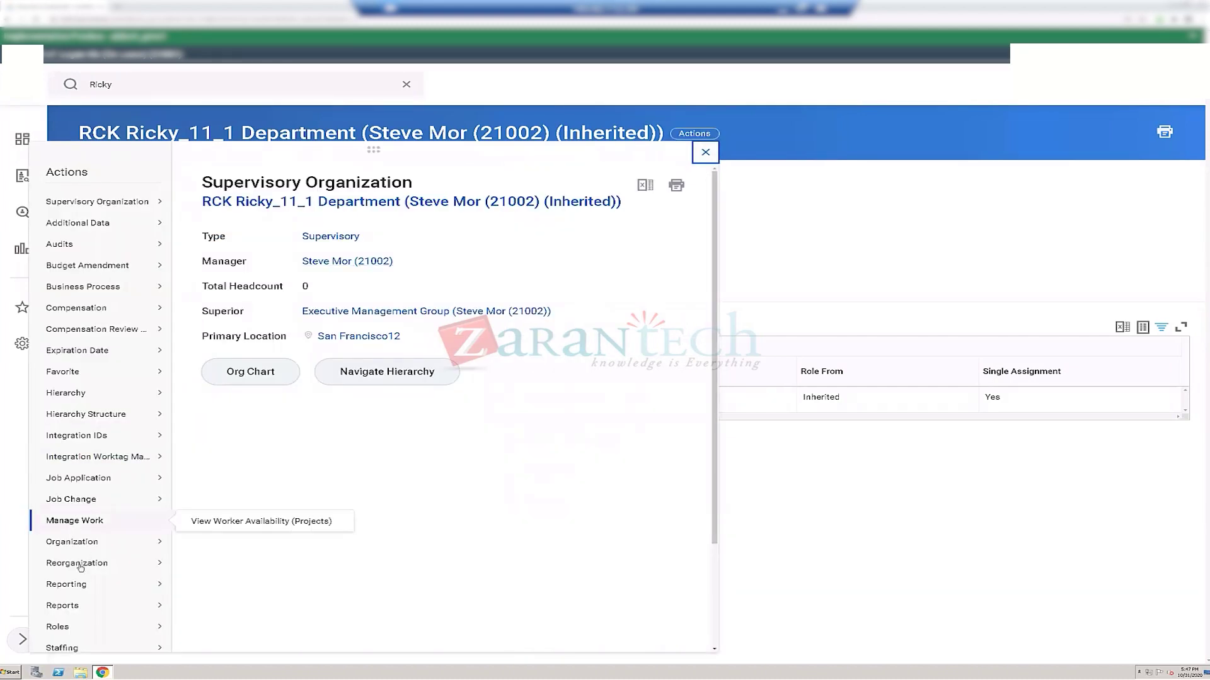
mouse_move(60, 630)
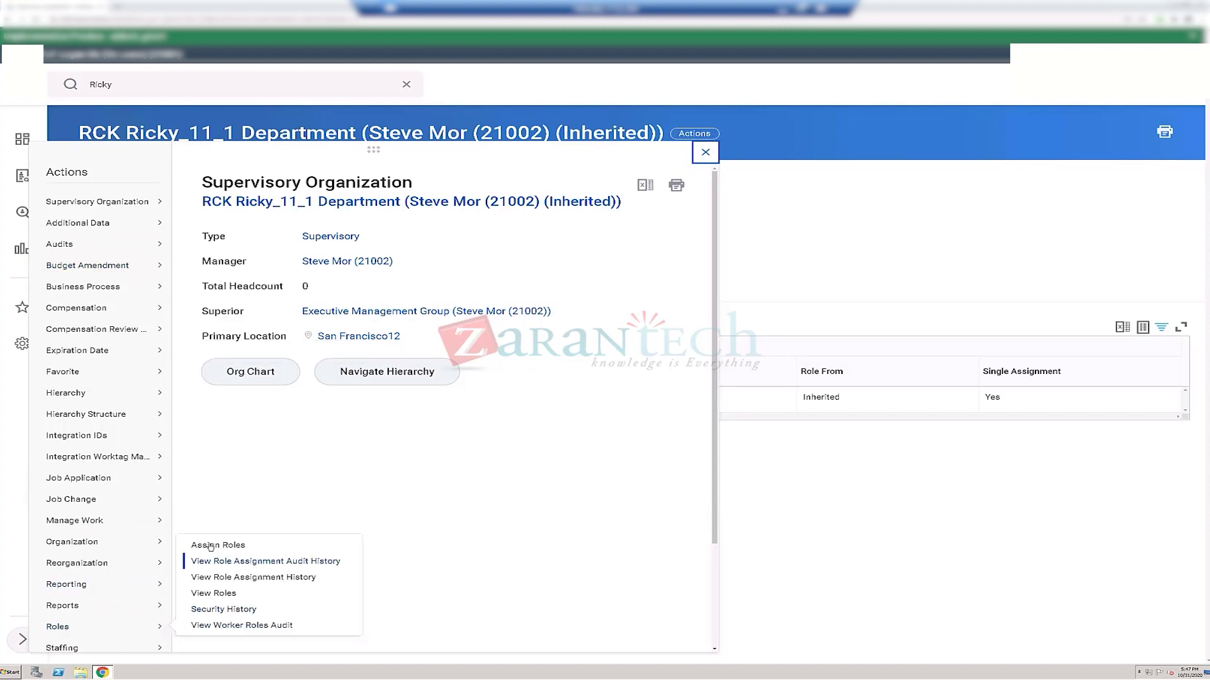
left_click(210, 546)
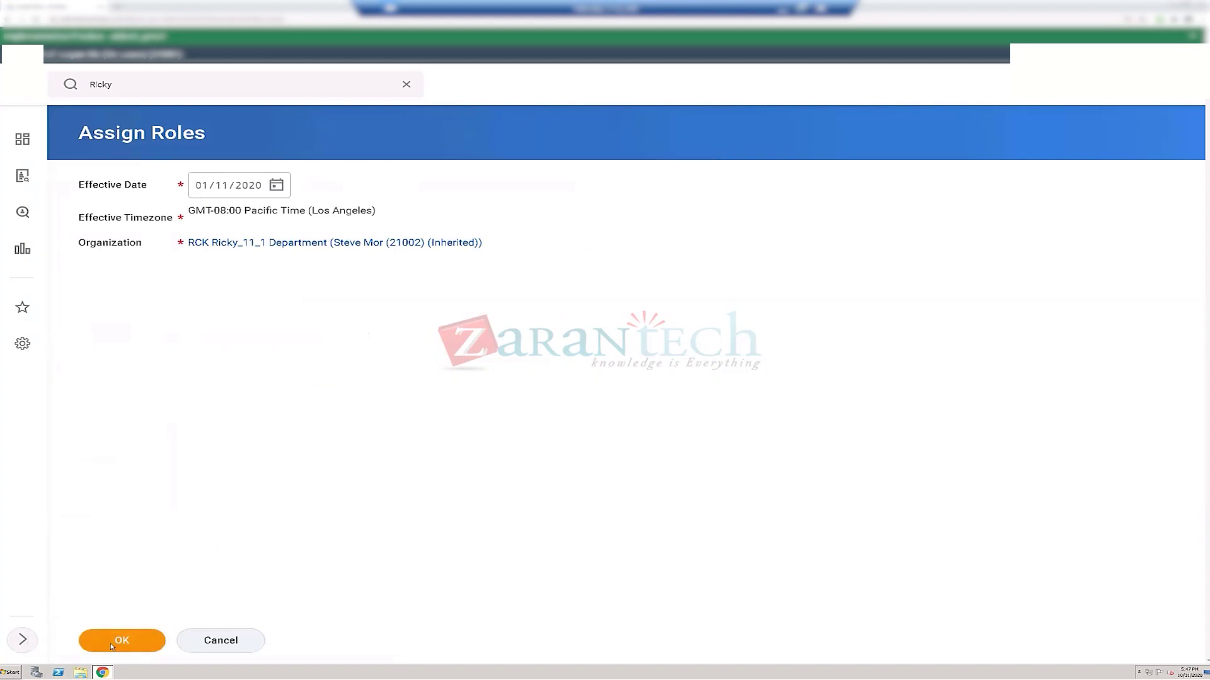
left_click(116, 644)
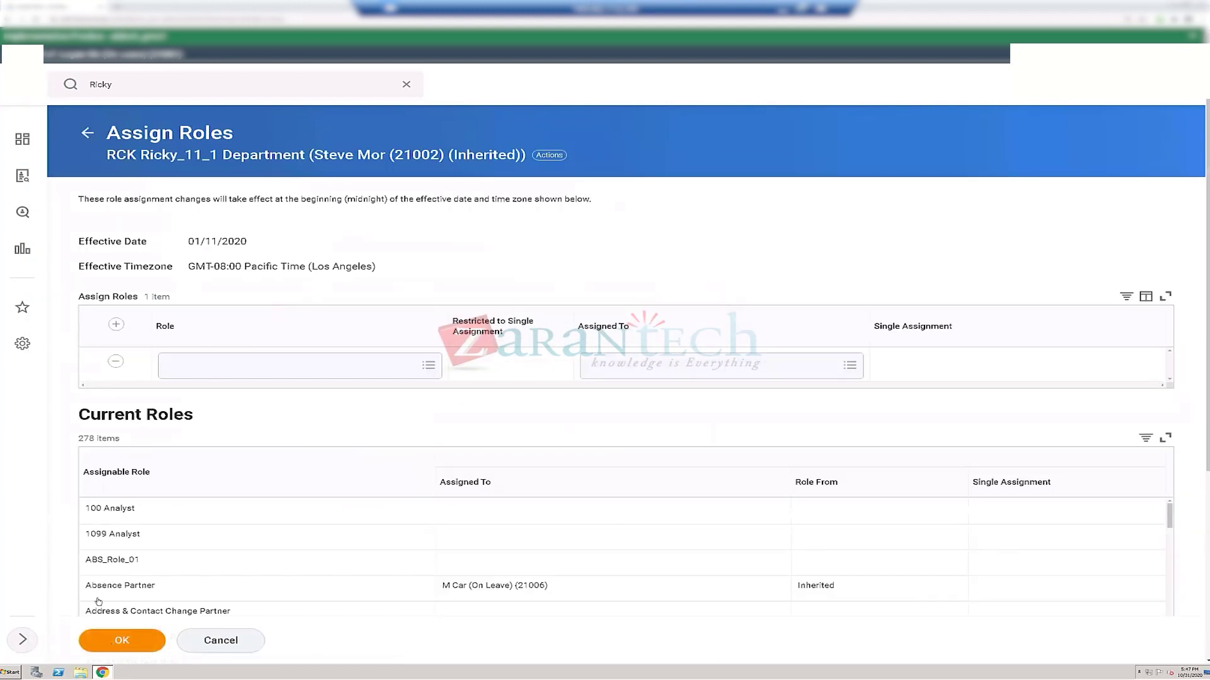
left_click(284, 366)
type("Manager")
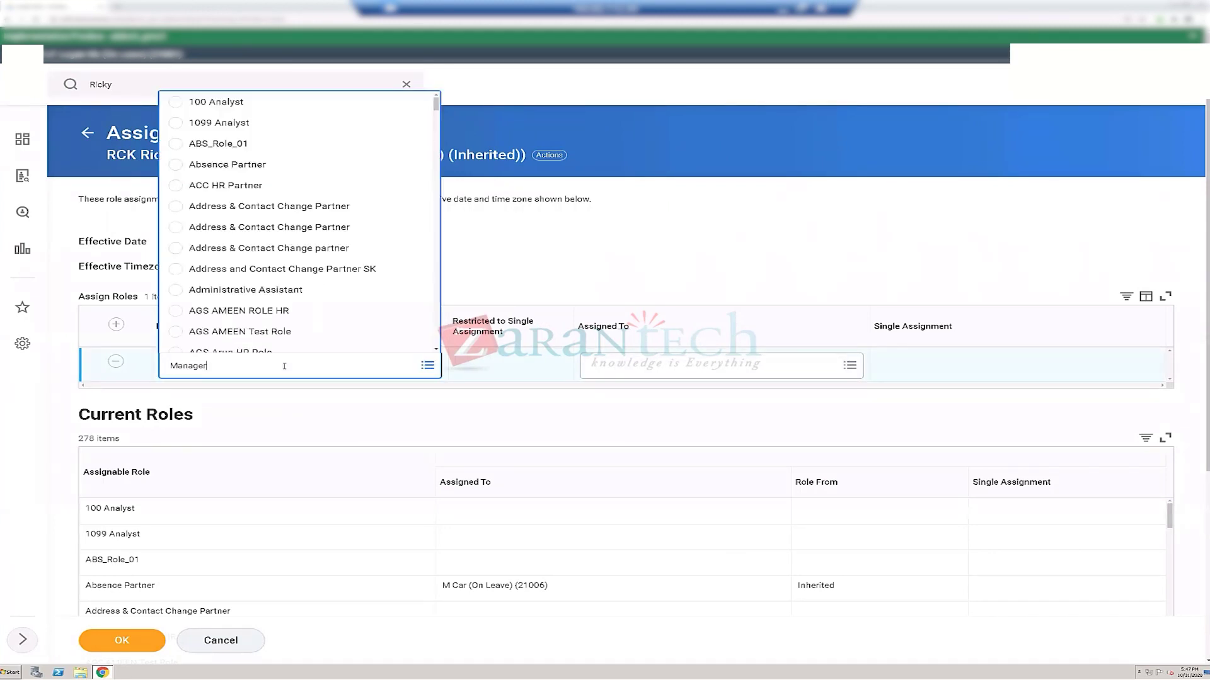
key("Return")
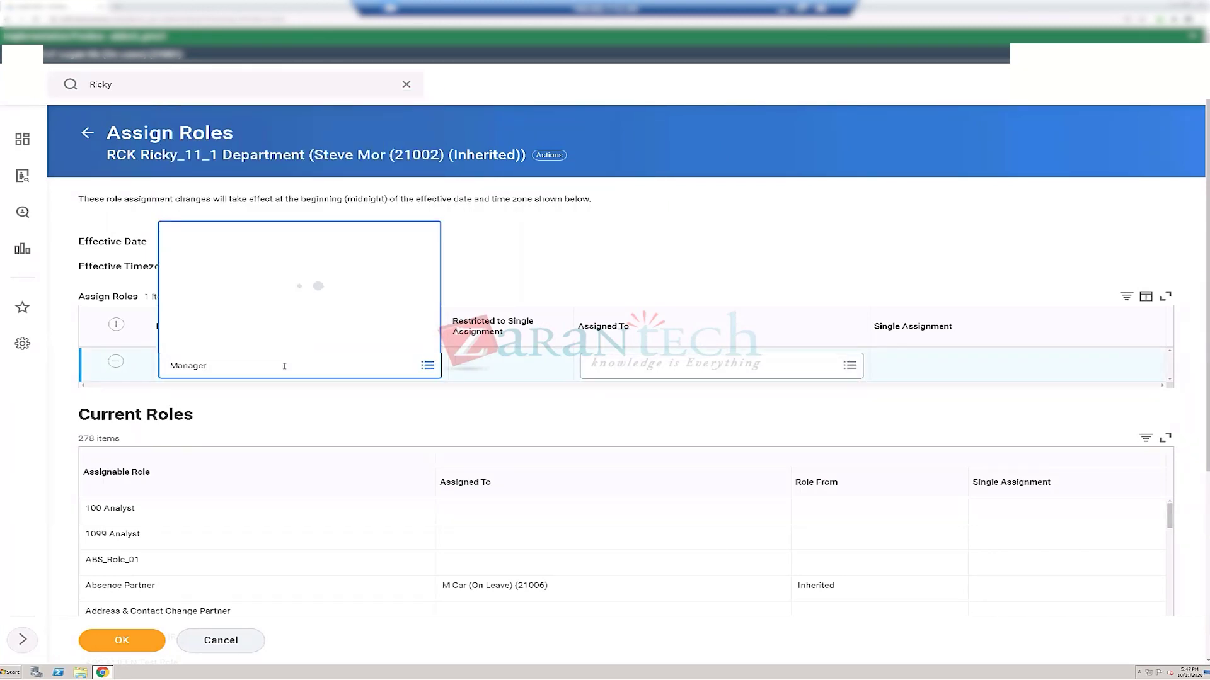
left_click(176, 130)
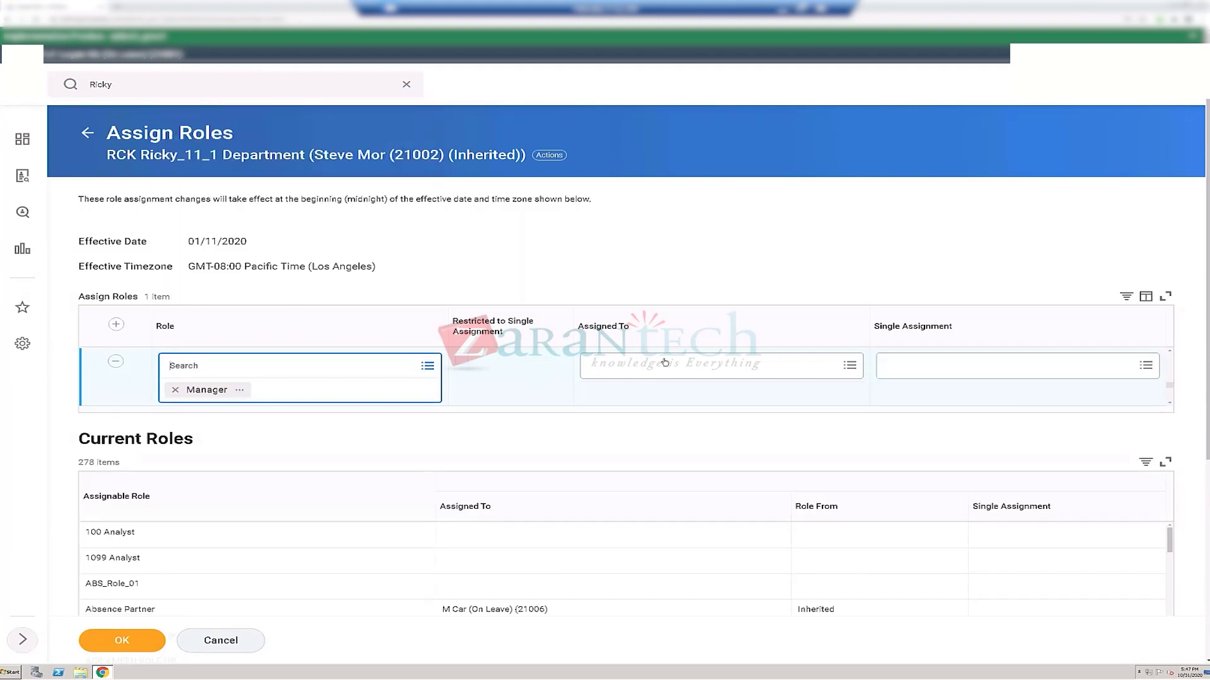
- Assign Manager to the Vice President, Human Resources position and submit
left_click(650, 365)
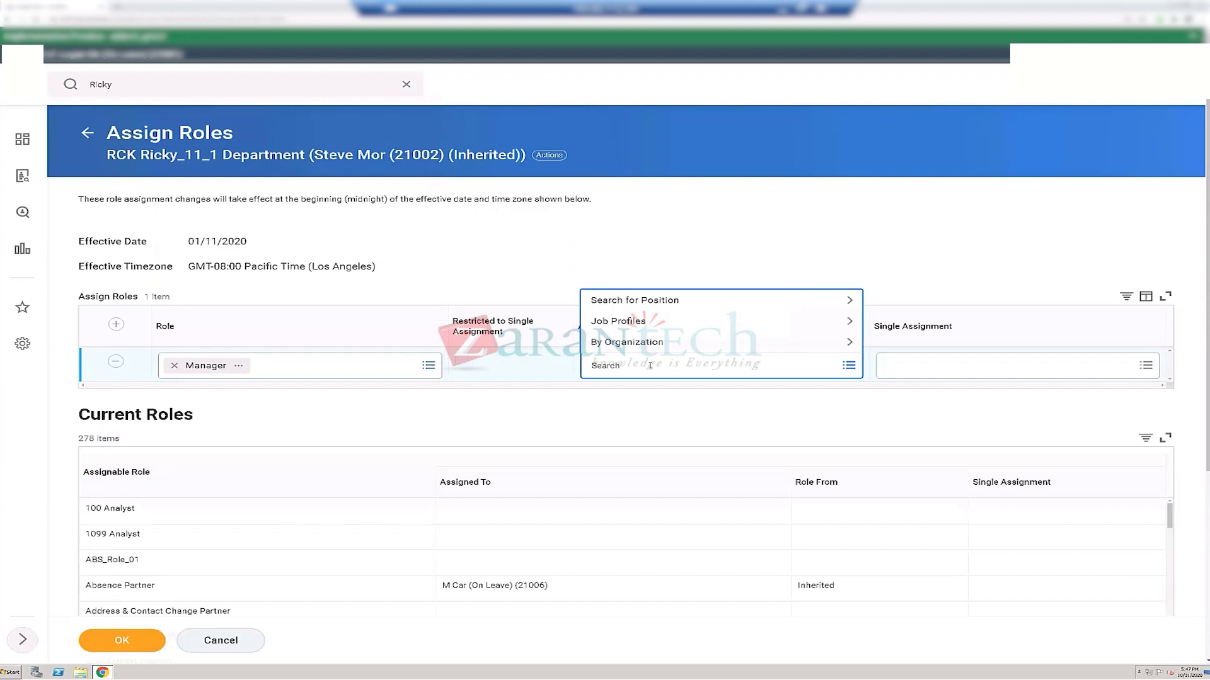
type("Logan McNeil")
key("Return")
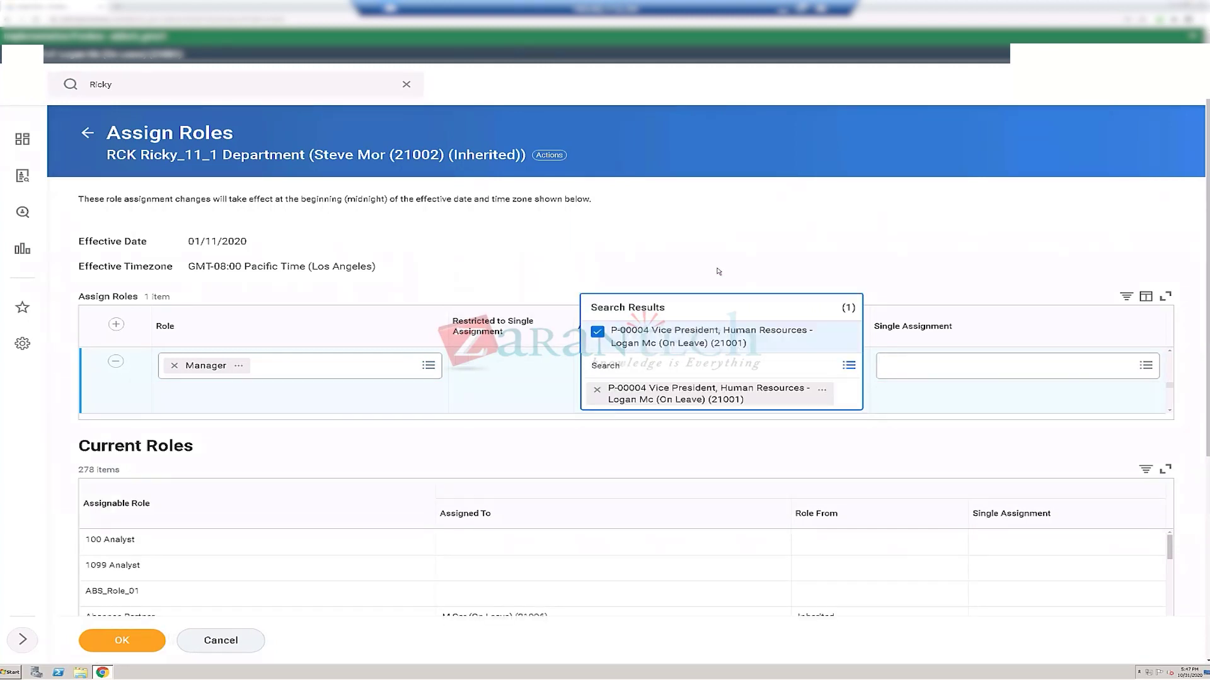
left_click(718, 271)
left_click(119, 642)
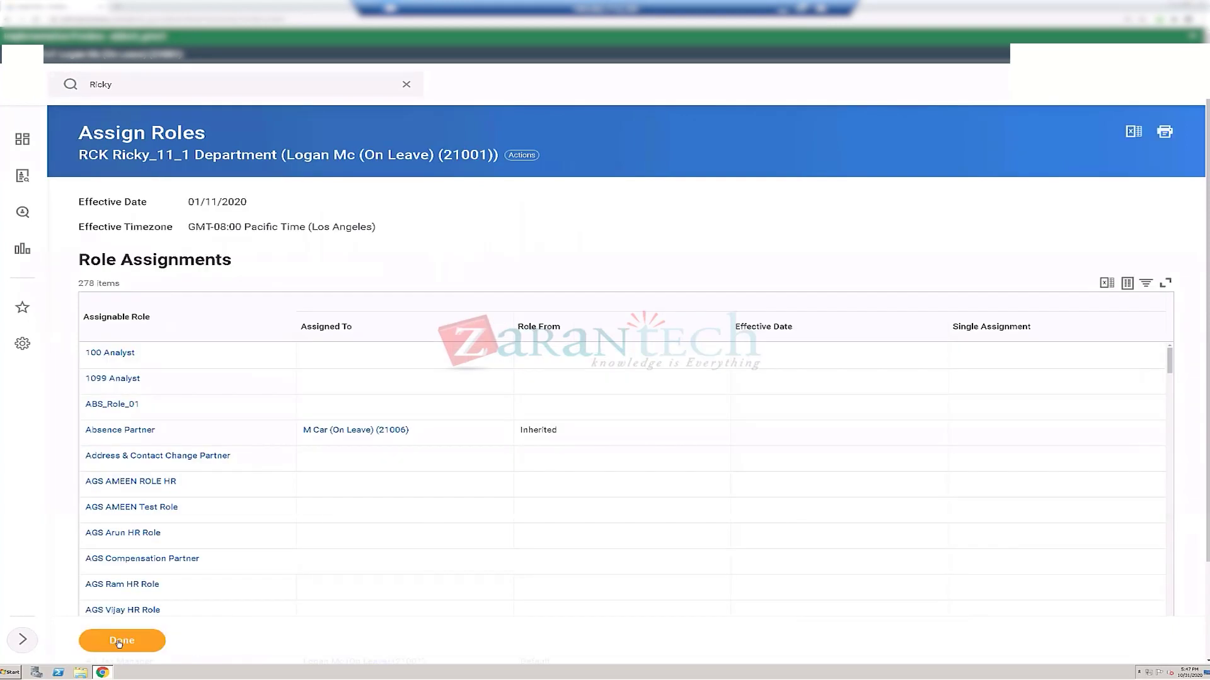
left_click(122, 640)
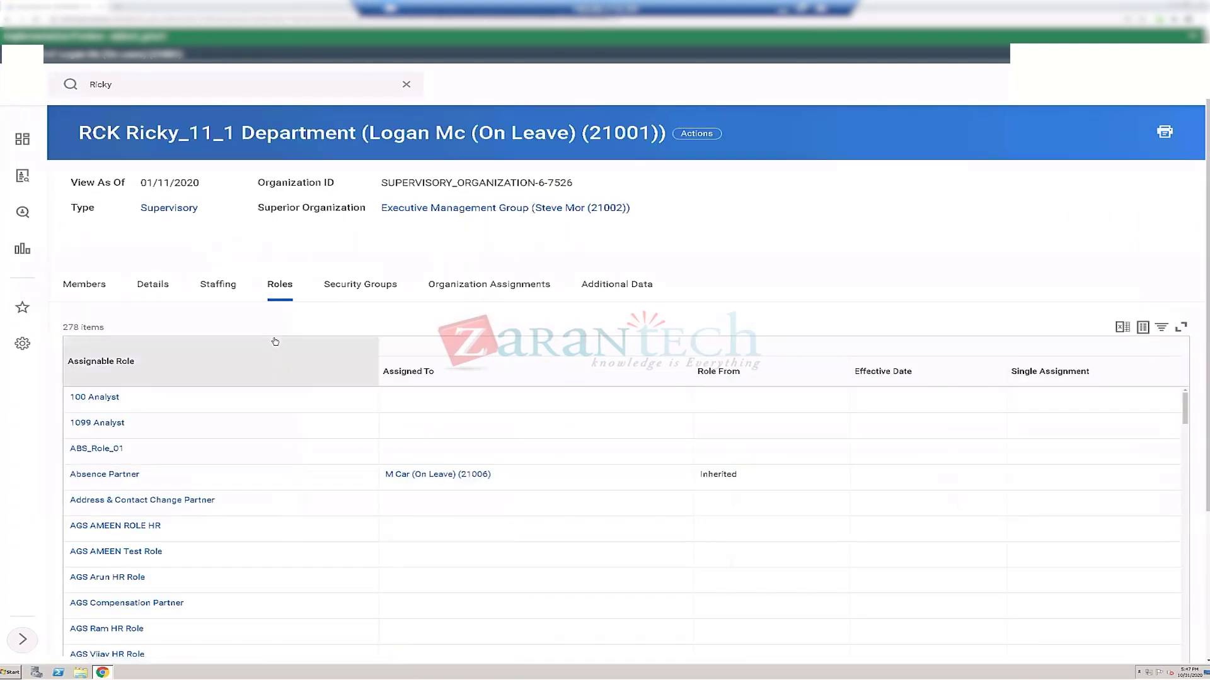
- Filter Assignable Role to Manager, now directly assigned with effective date 01/11/2020
left_click(224, 362)
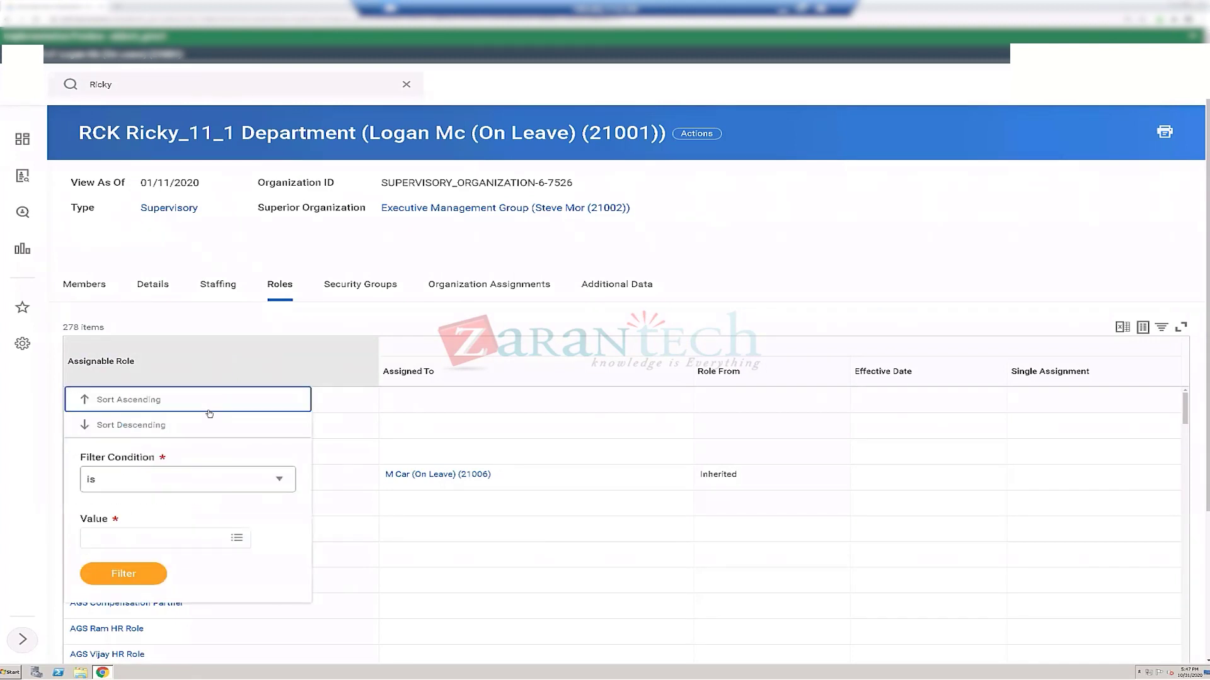
left_click(121, 536)
type("M")
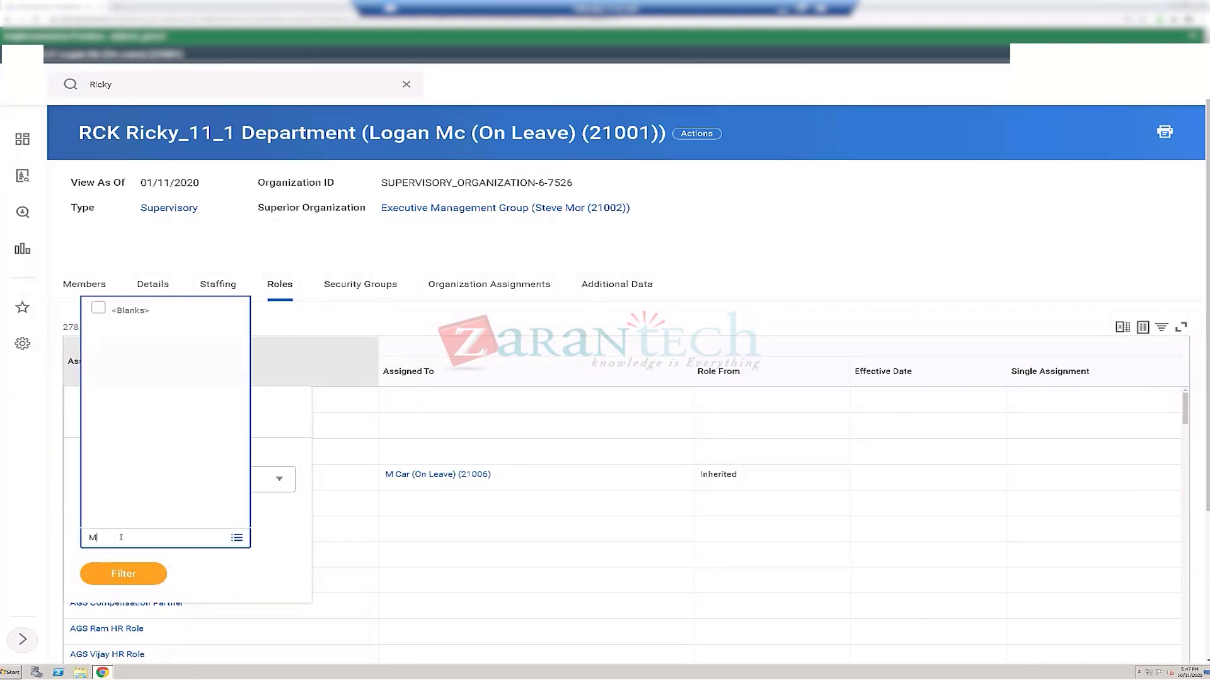
type("anahger")
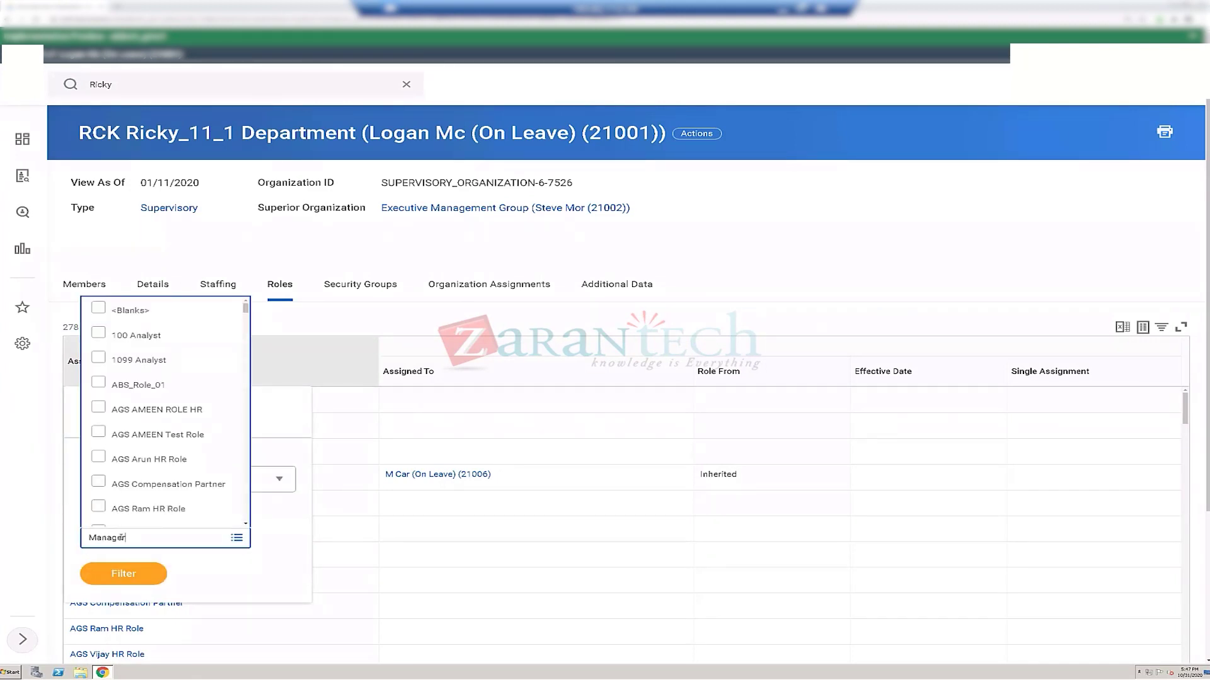
scroll(246, 526, "down", 5)
scroll(245, 526, "down", 3)
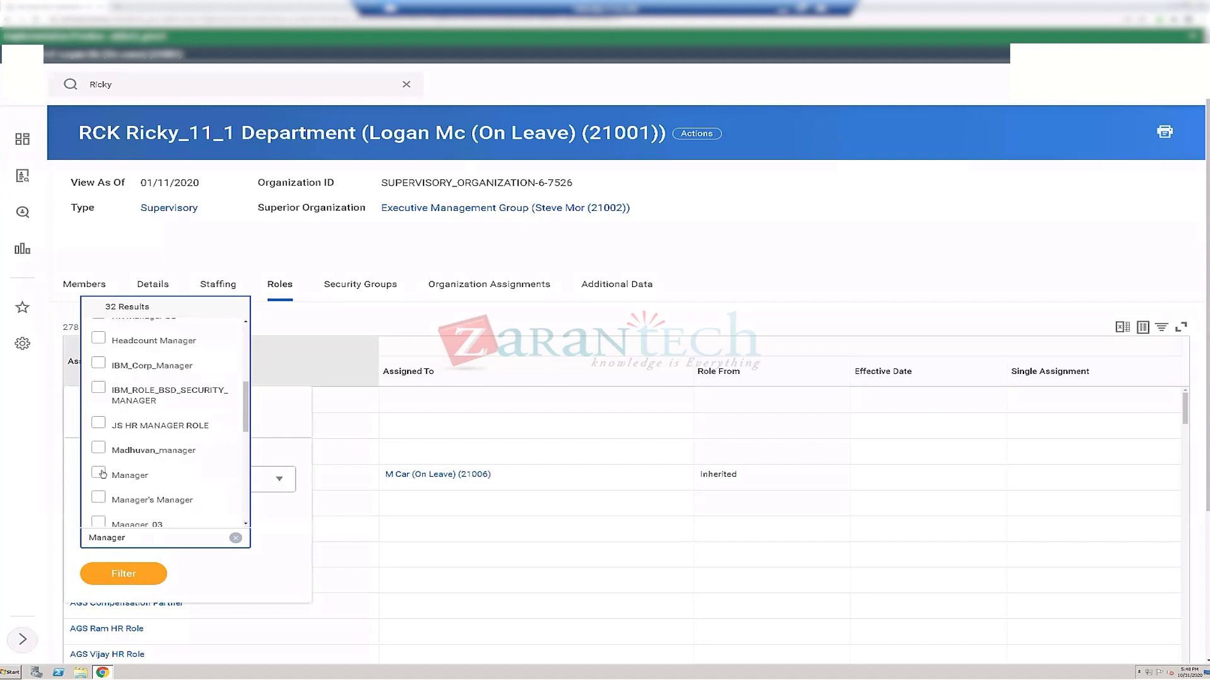
left_click(101, 473)
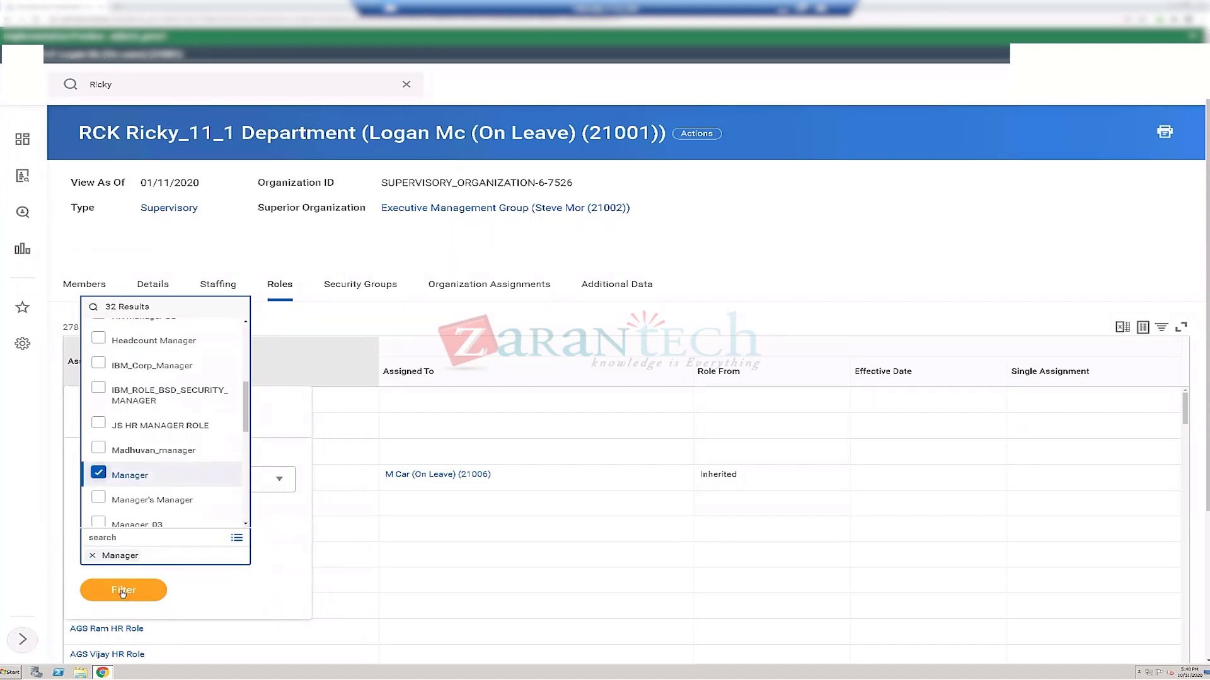
left_click(123, 593)
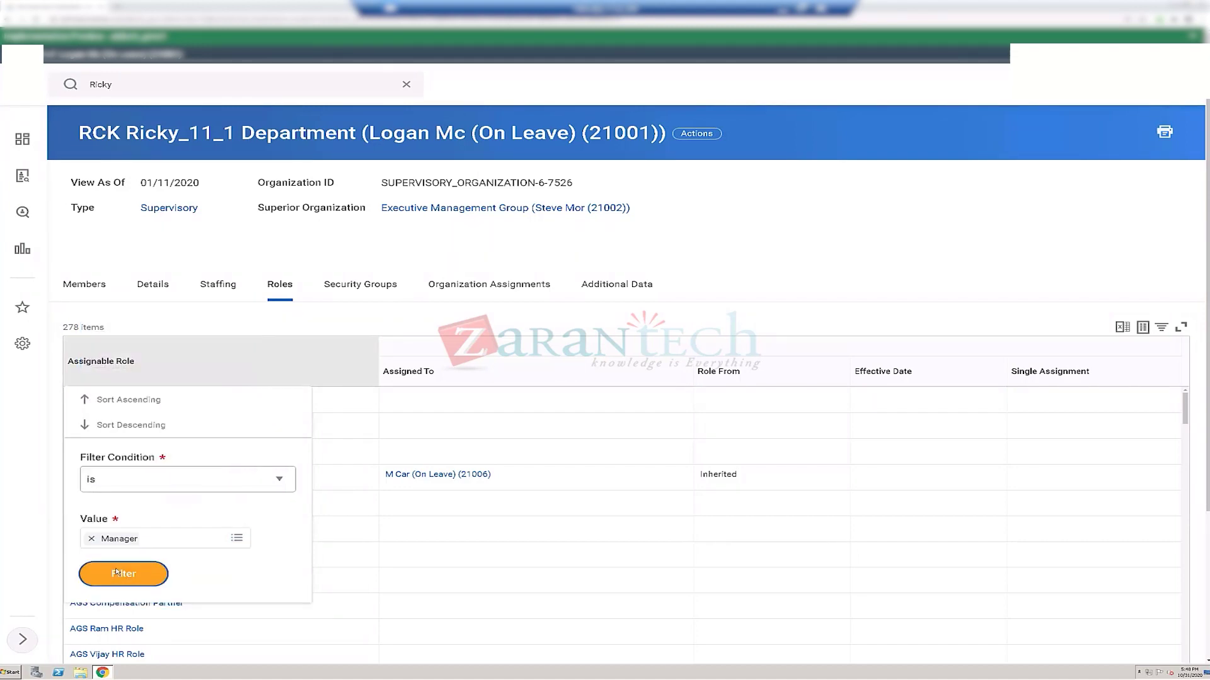
left_click(115, 575)
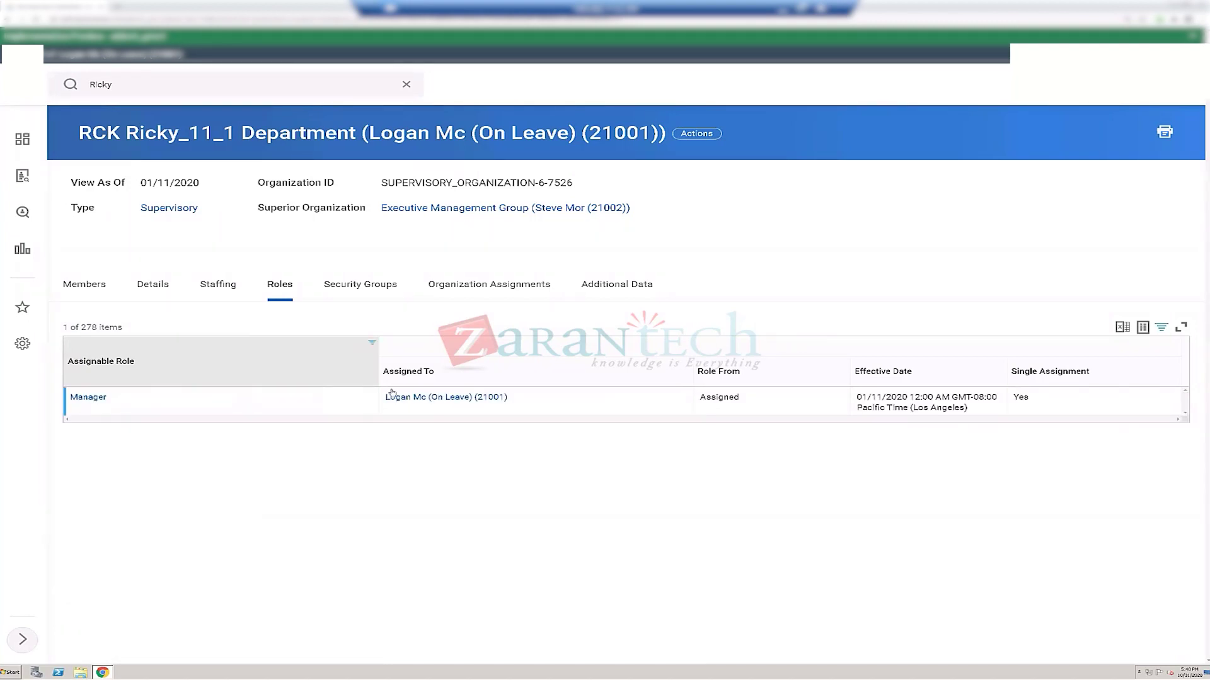
mouse_move(397, 401)
mouse_move(436, 399)
- Start another Assign Roles task for the department and confirm the organization
left_click(697, 134)
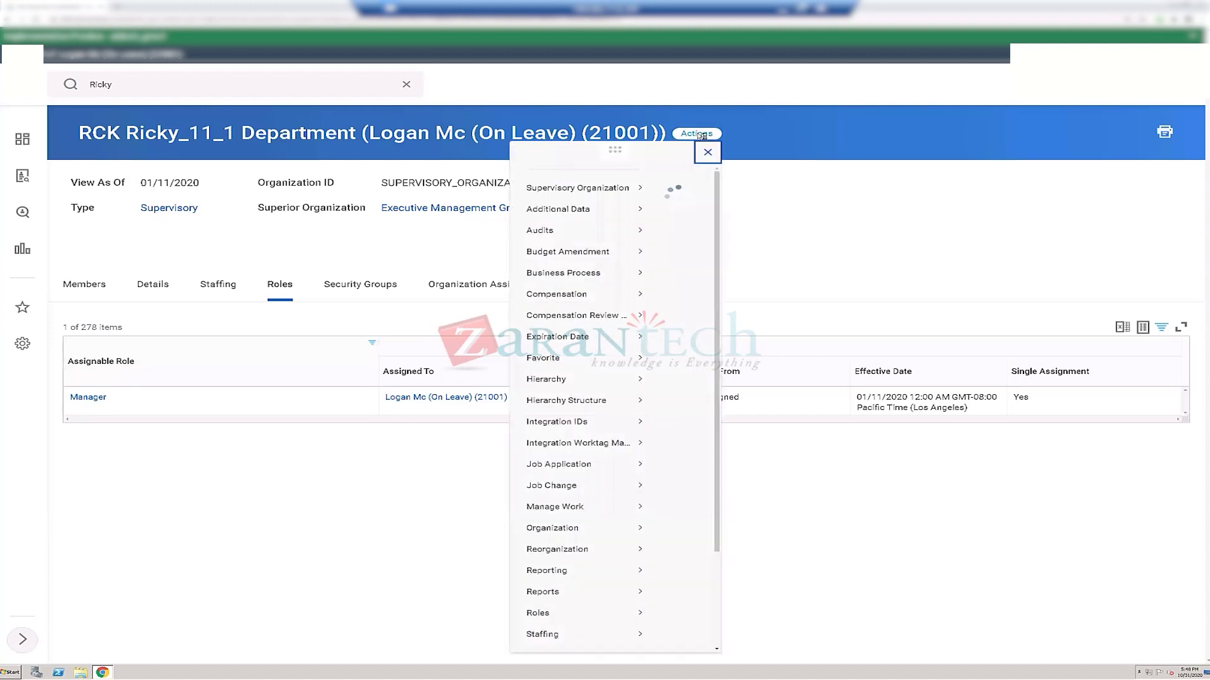
mouse_move(95, 626)
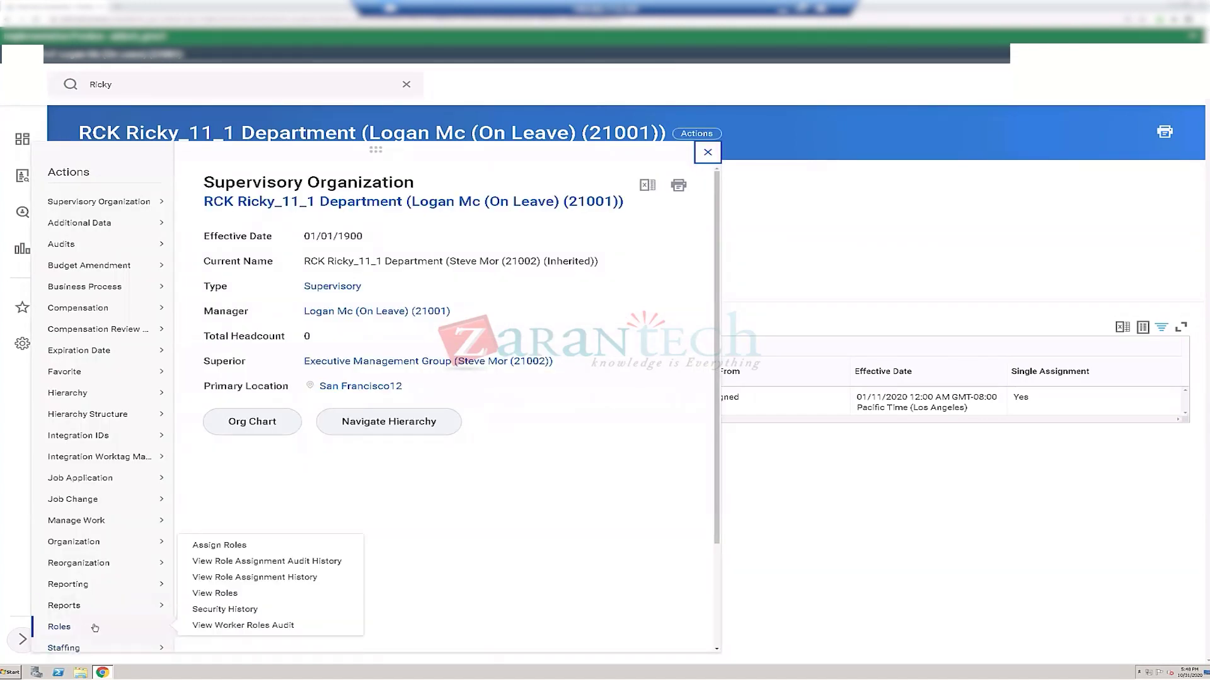
left_click(226, 546)
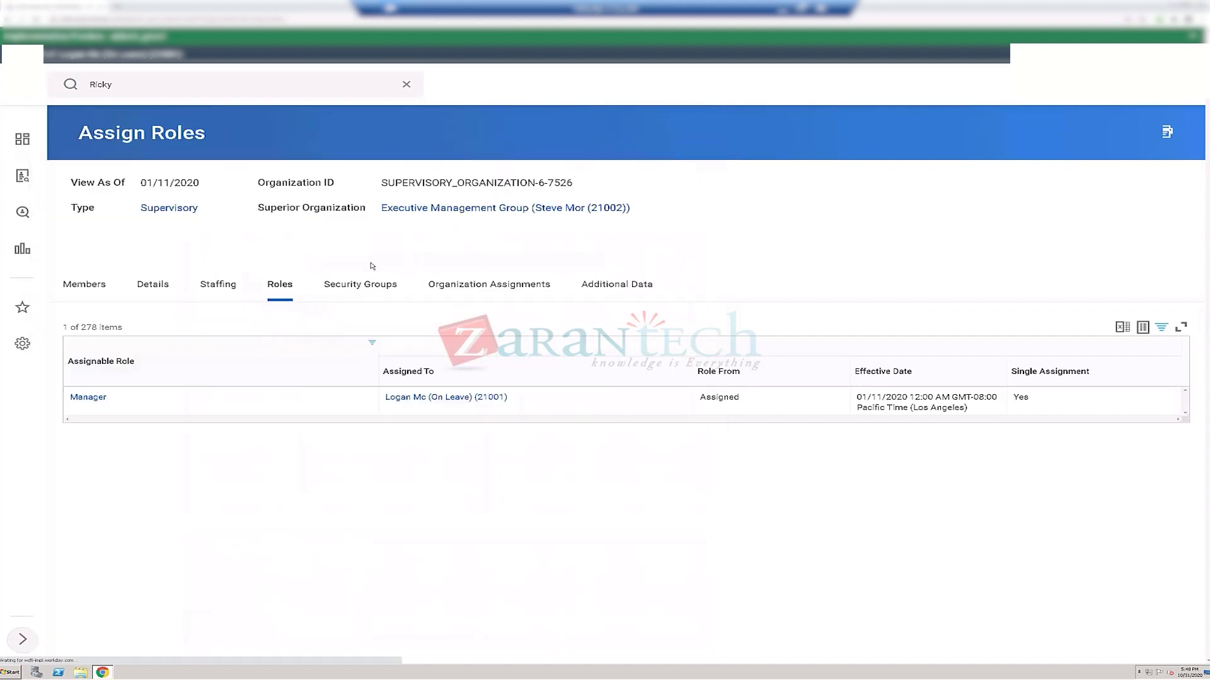
left_click(94, 640)
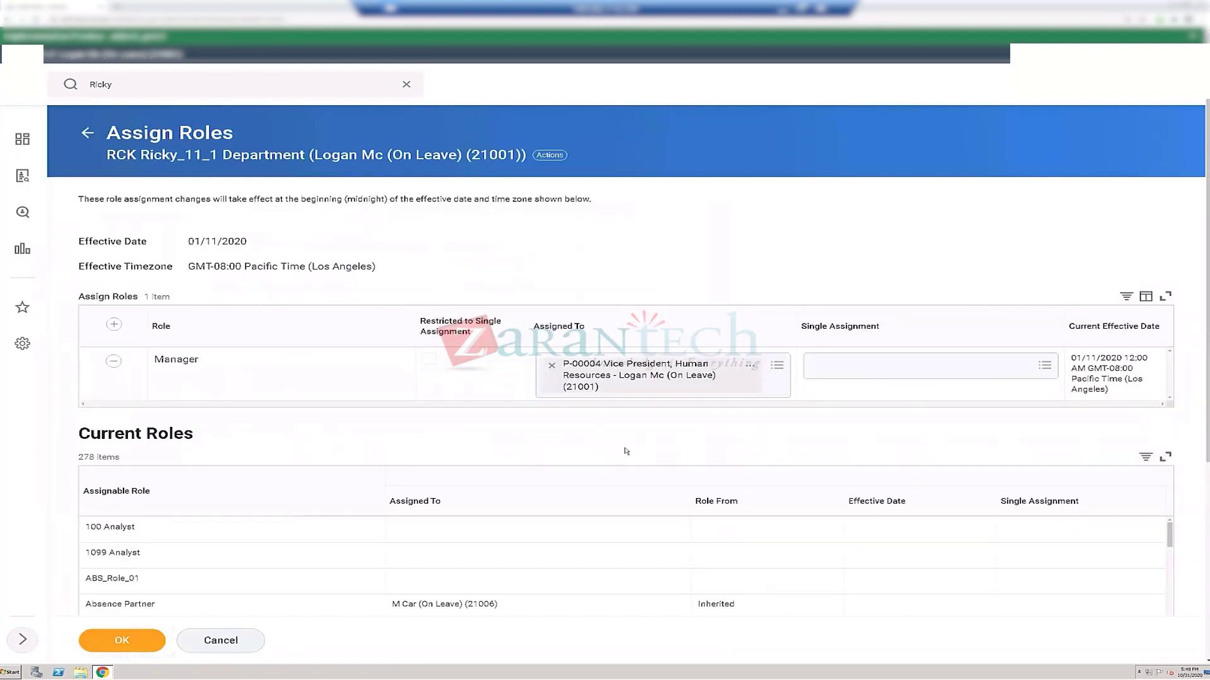
- Replace the Vice President HR assignee with the Chief Executive Officer position and submit
left_click(552, 367)
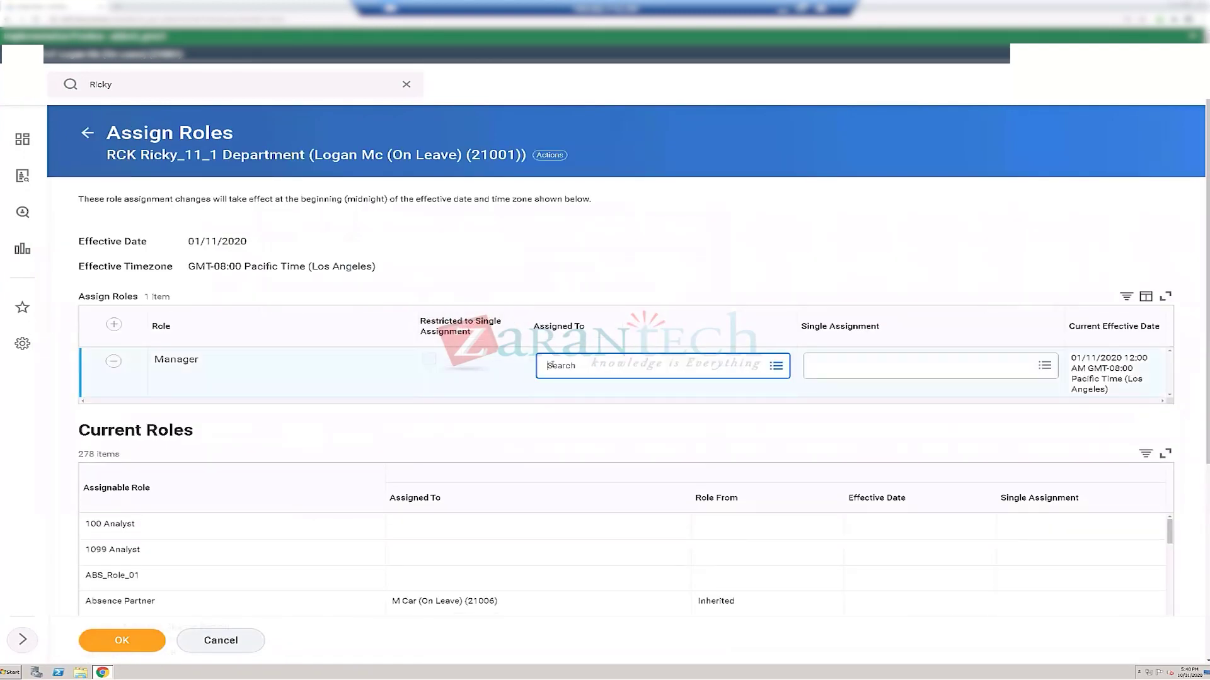
type("Steve Morgan")
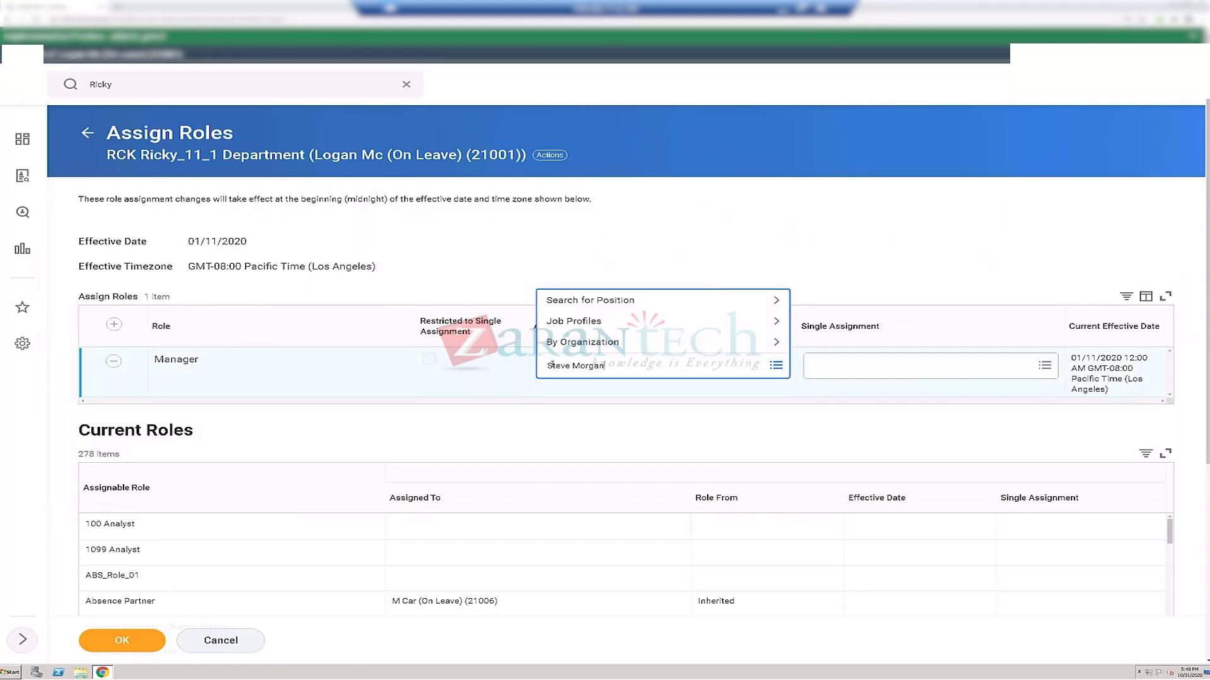
key("Return")
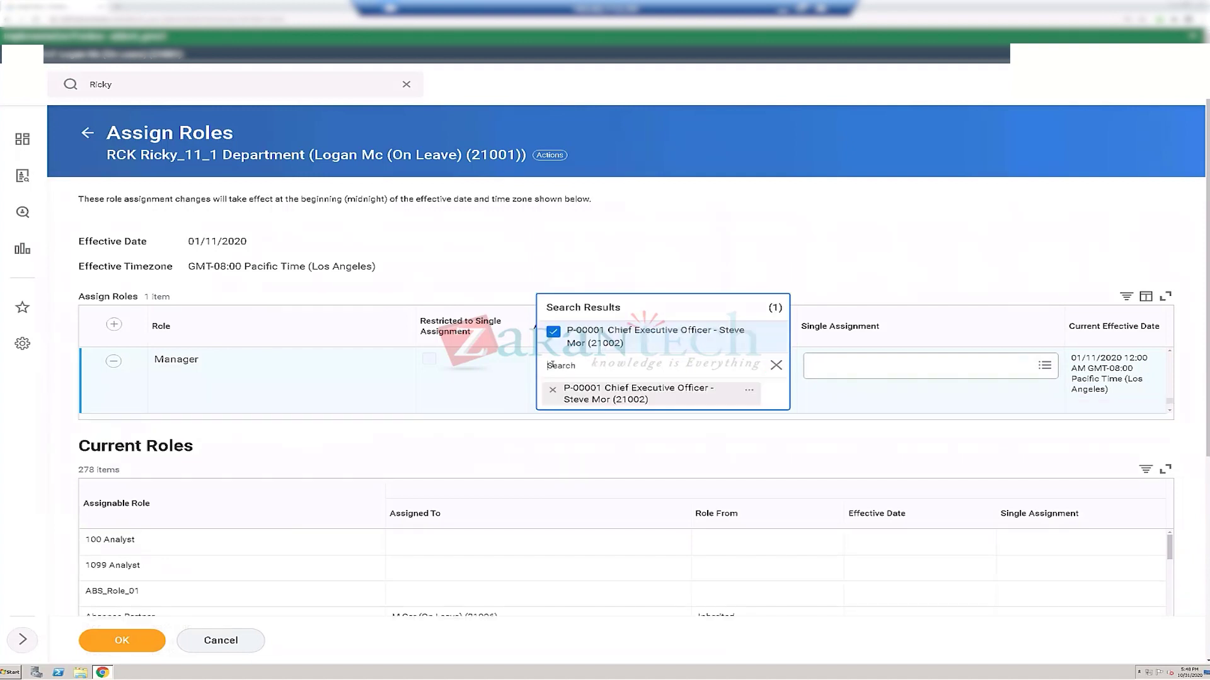
left_click(137, 649)
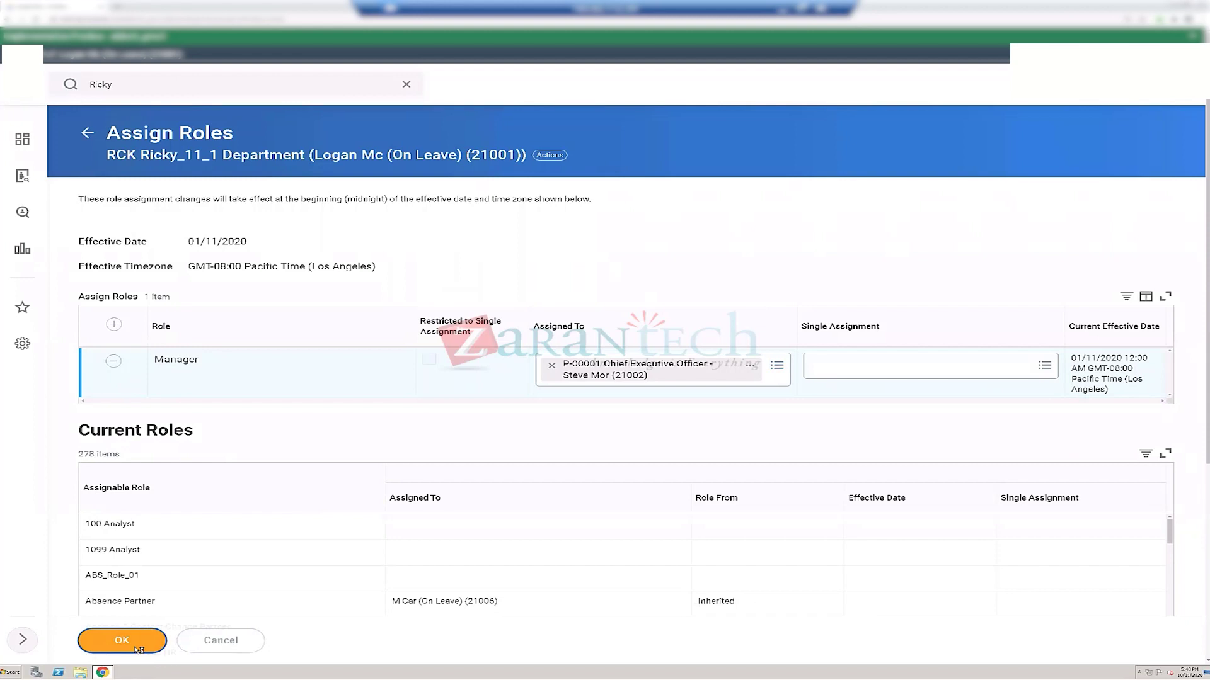
left_click(122, 640)
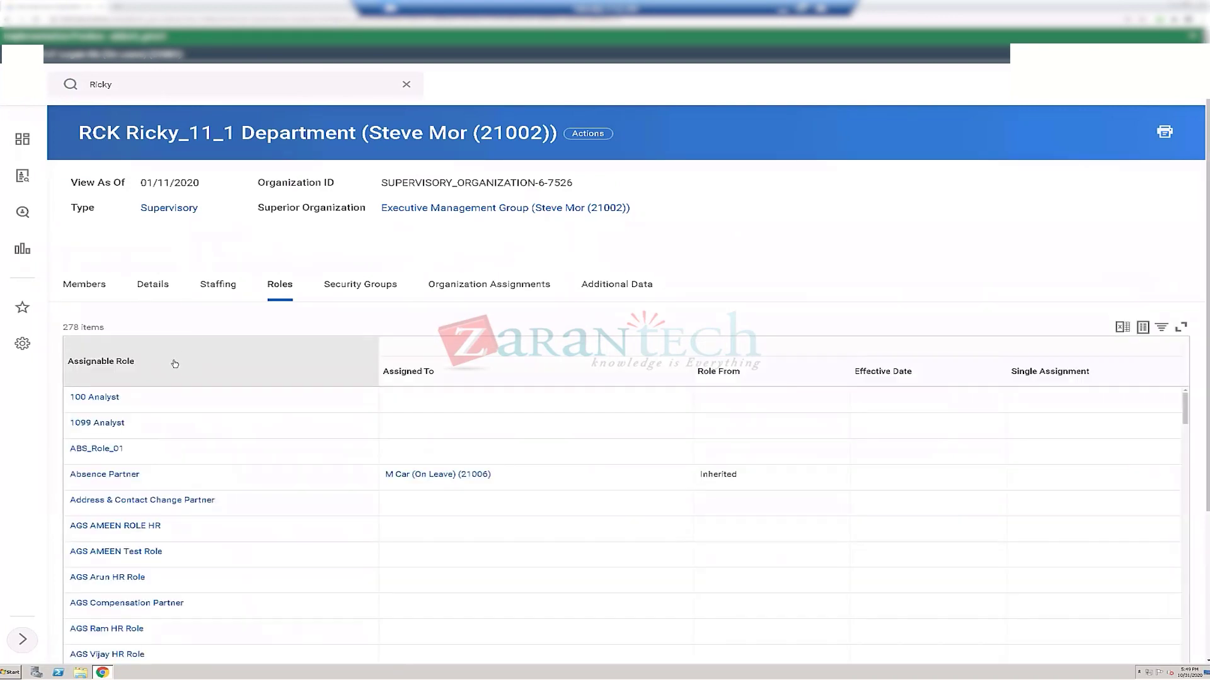
- Filter Assignable Role to Manager, showing the Chief Executive Officer holder as assignee
left_click(174, 364)
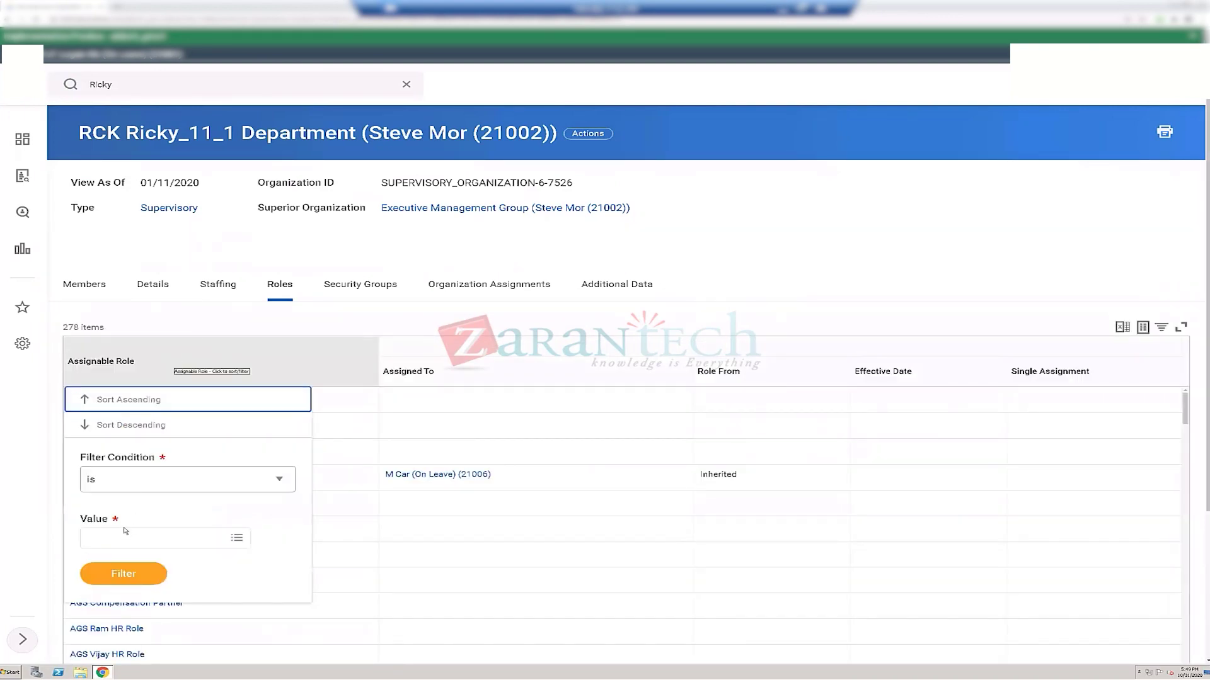
left_click(114, 543)
type("anage")
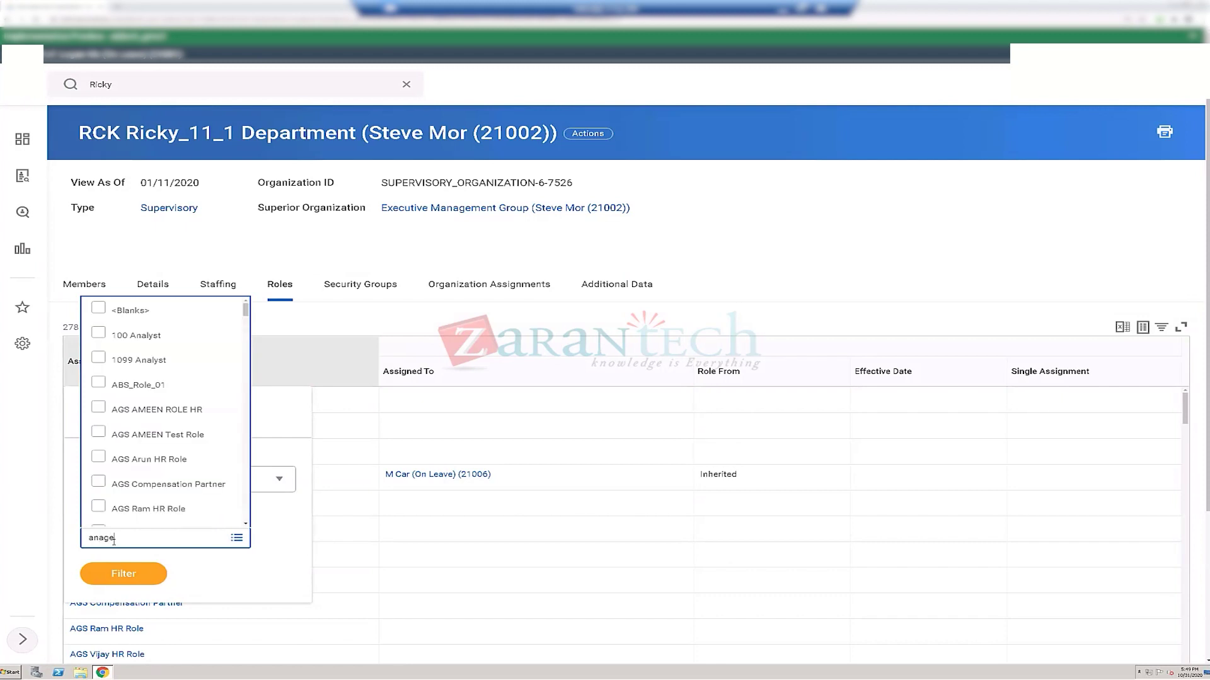
key("BackSpace")
key("BackSpace")
key("BackSpace")
key("BackSpace")
key("BackSpace")
type("Manager")
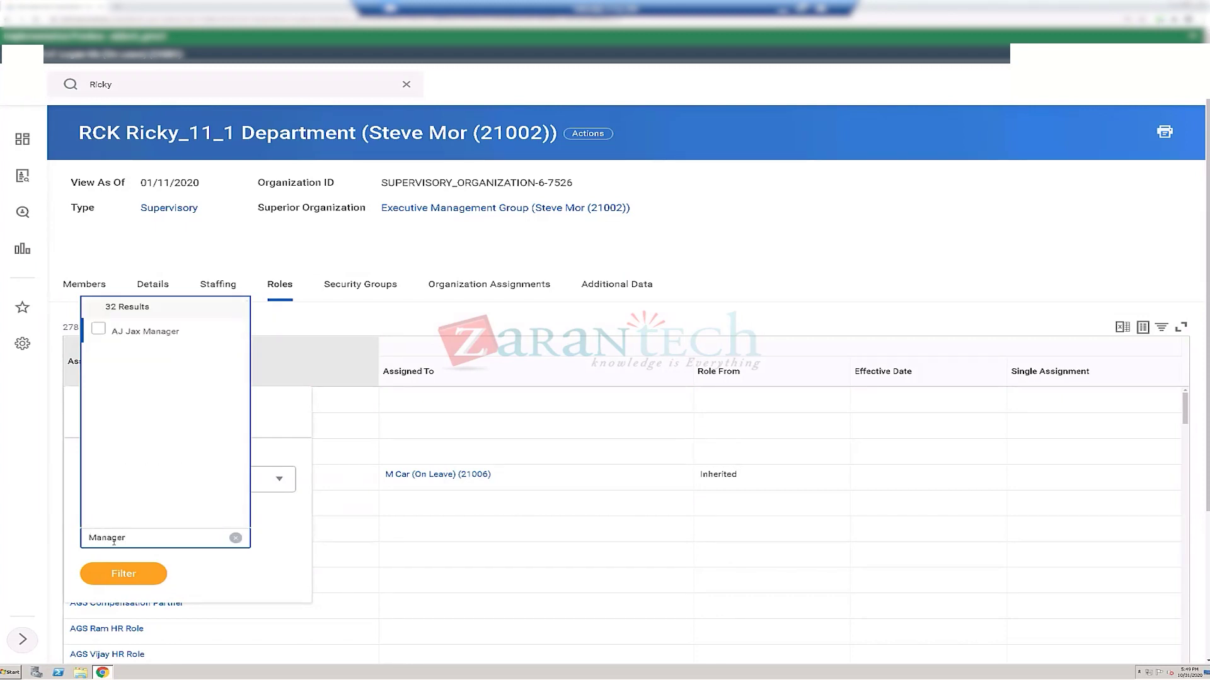
left_click_drag(247, 362, 250, 438)
scroll(179, 435, "down", 1)
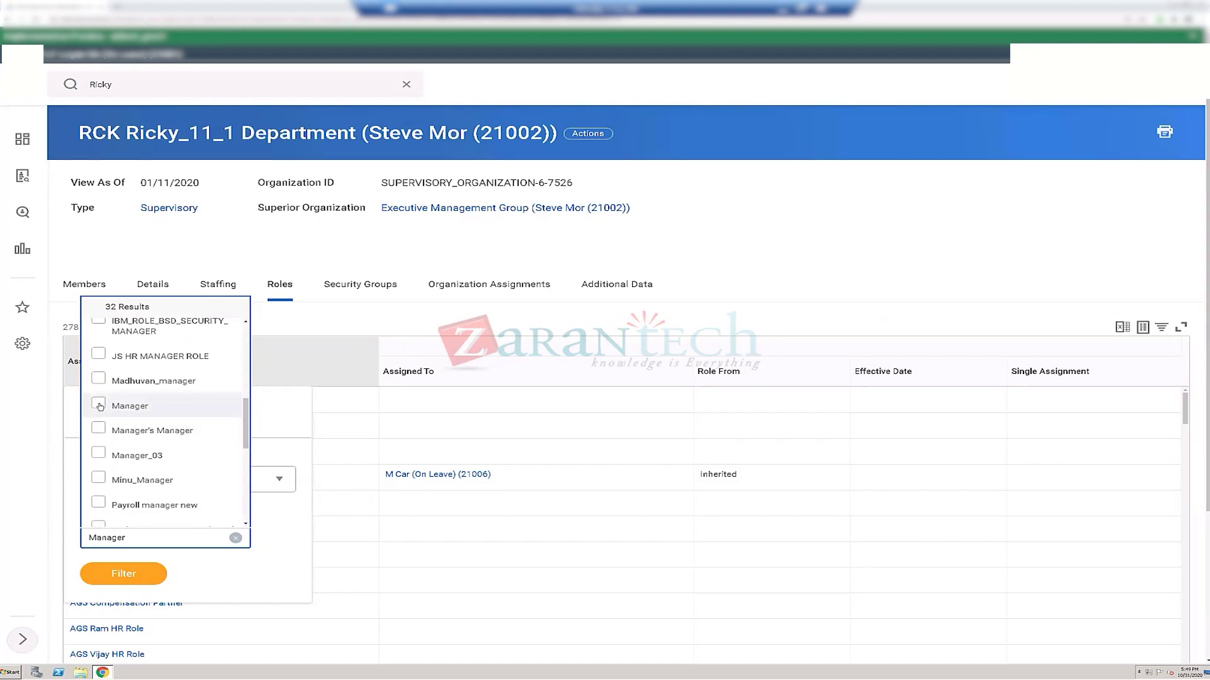
left_click(99, 404)
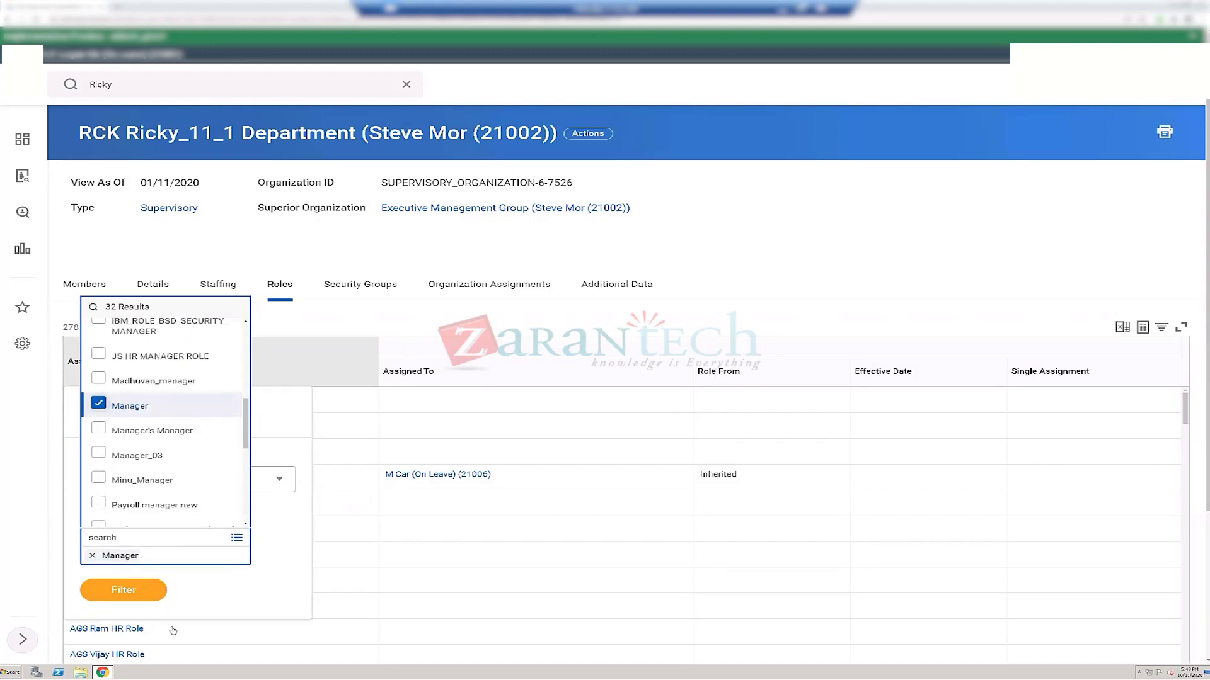
left_click(120, 593)
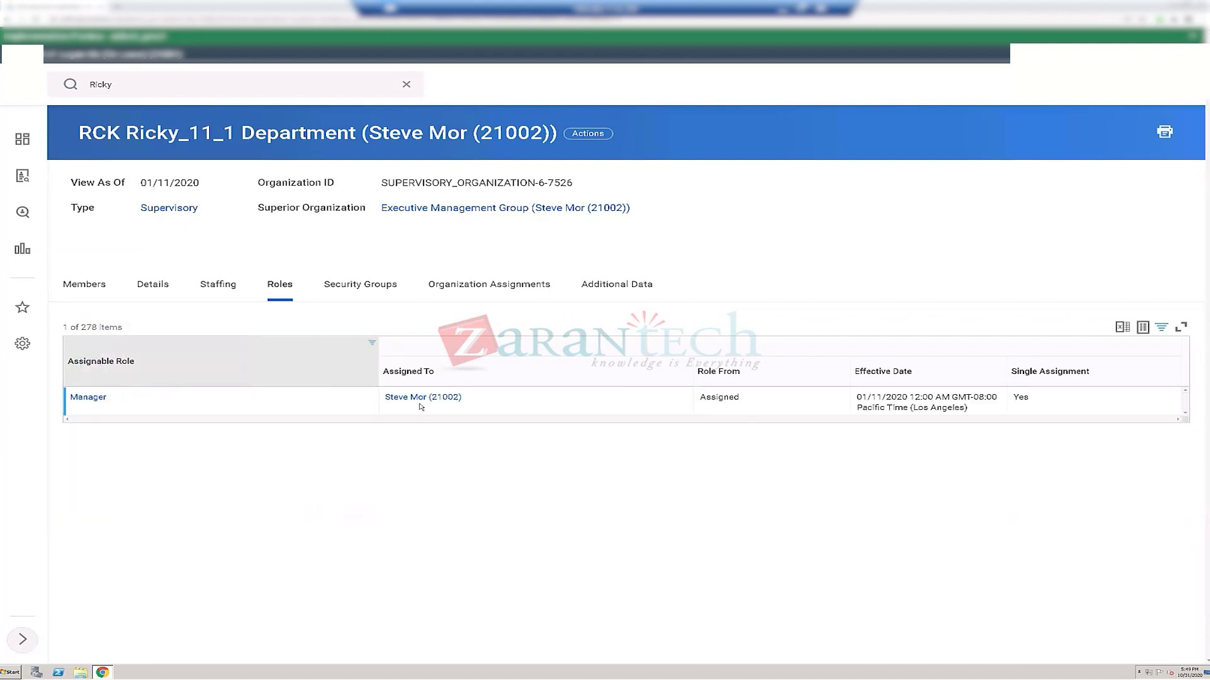
key("super+Tab")
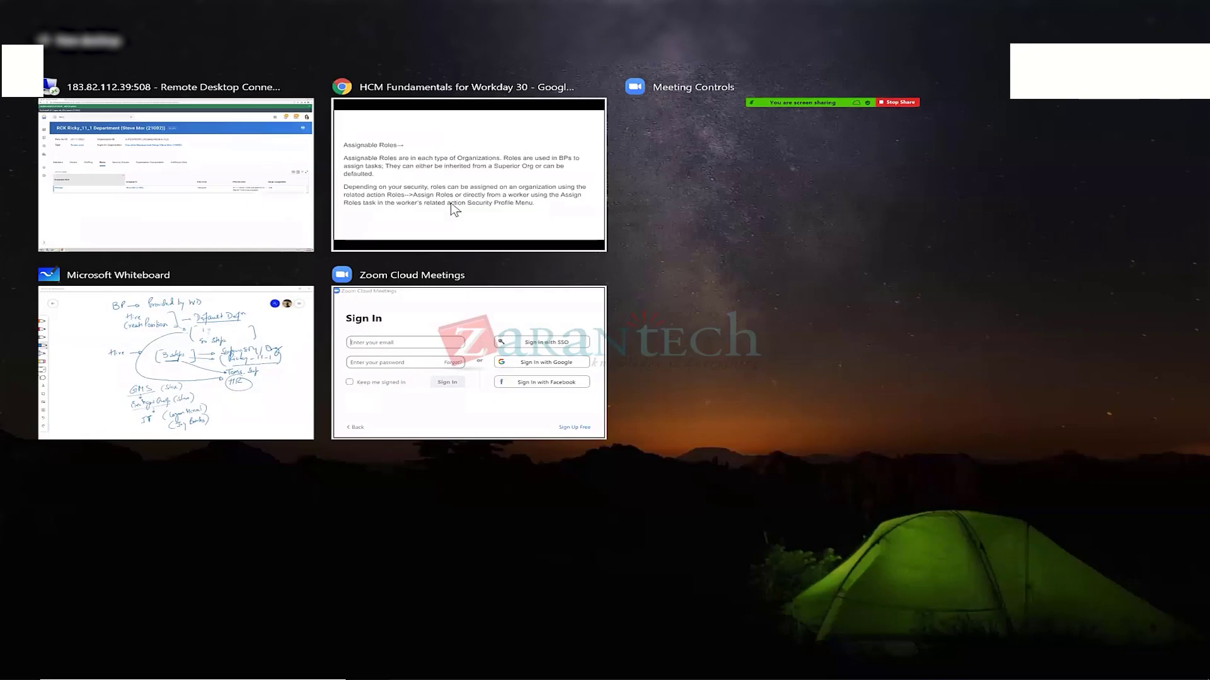
left_click(452, 209)
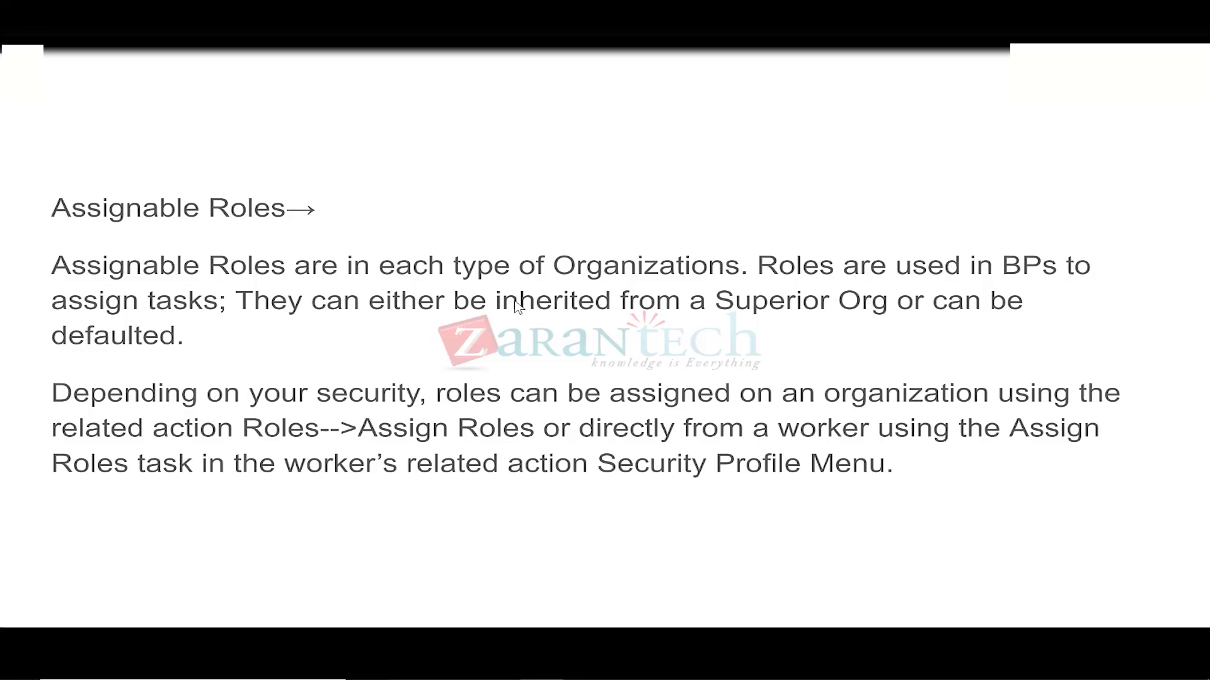
key("super+Tab")
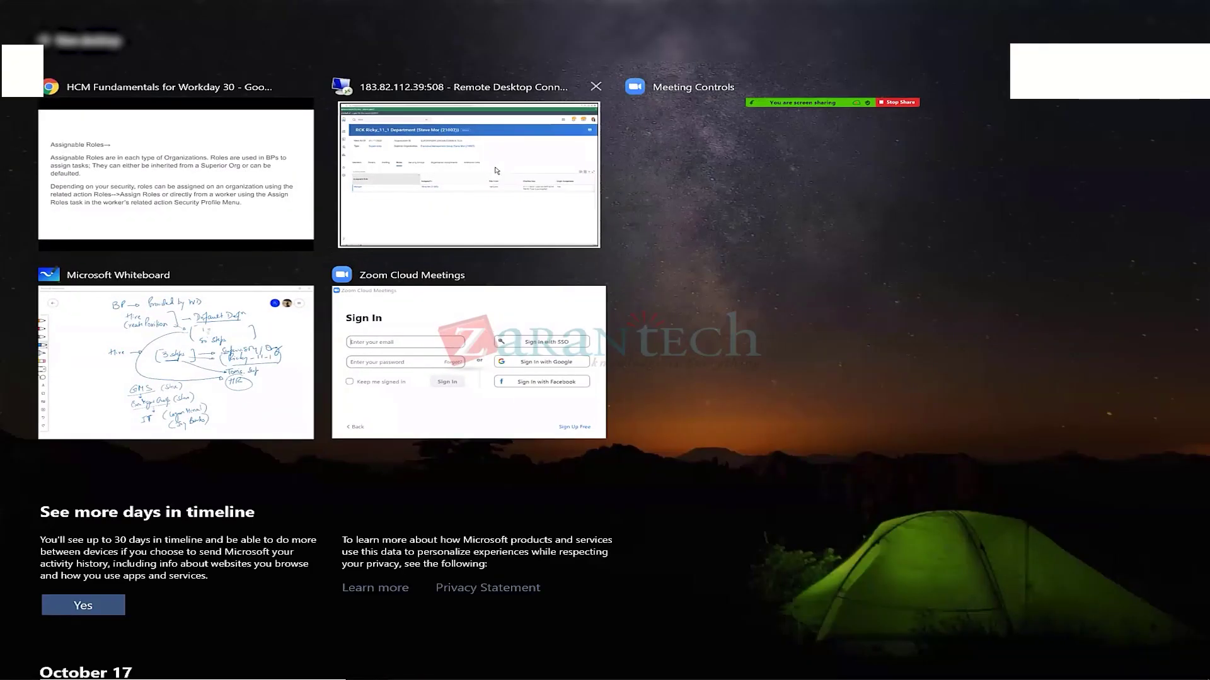
key("Right")
key("Return")
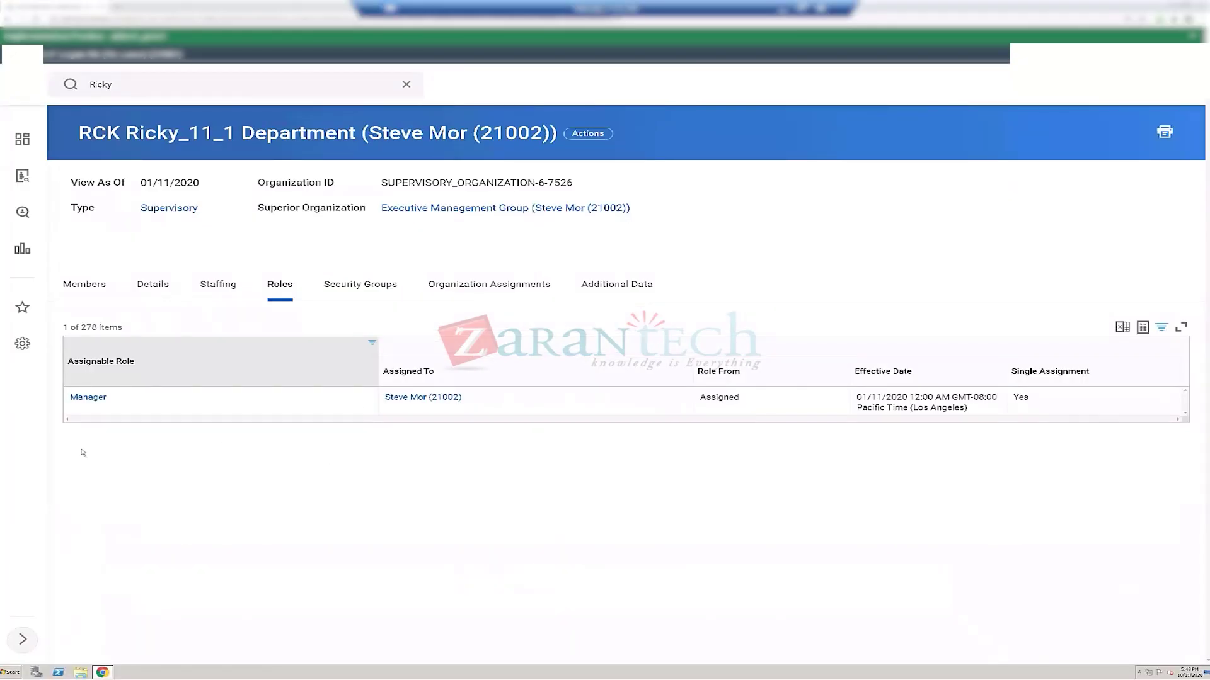
- Select and then deselect the Manager row in the Roles grid
left_click(84, 409)
left_click(1153, 101)
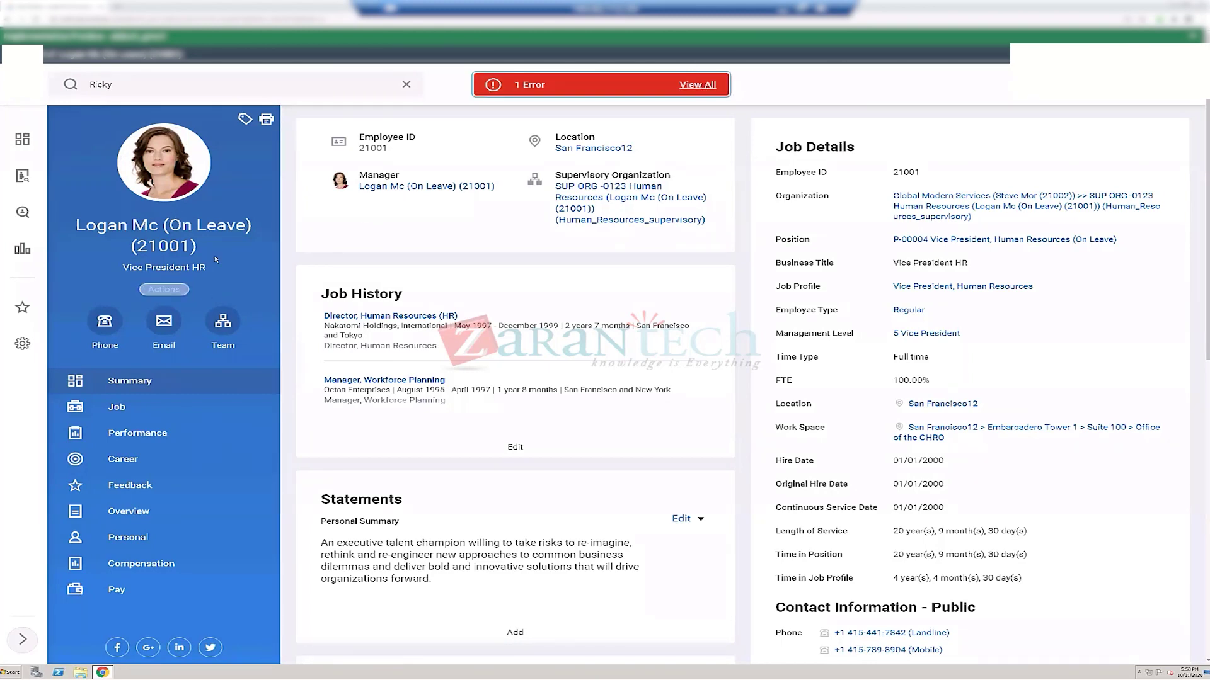
key("Return")
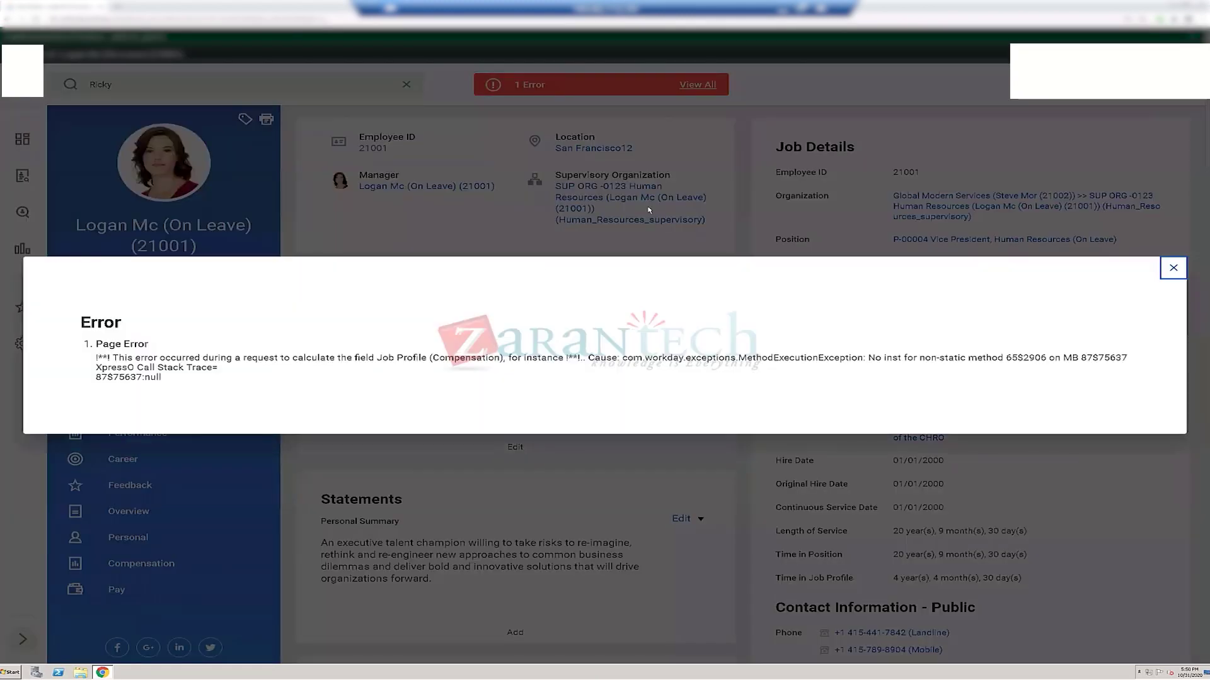
left_click(1172, 269)
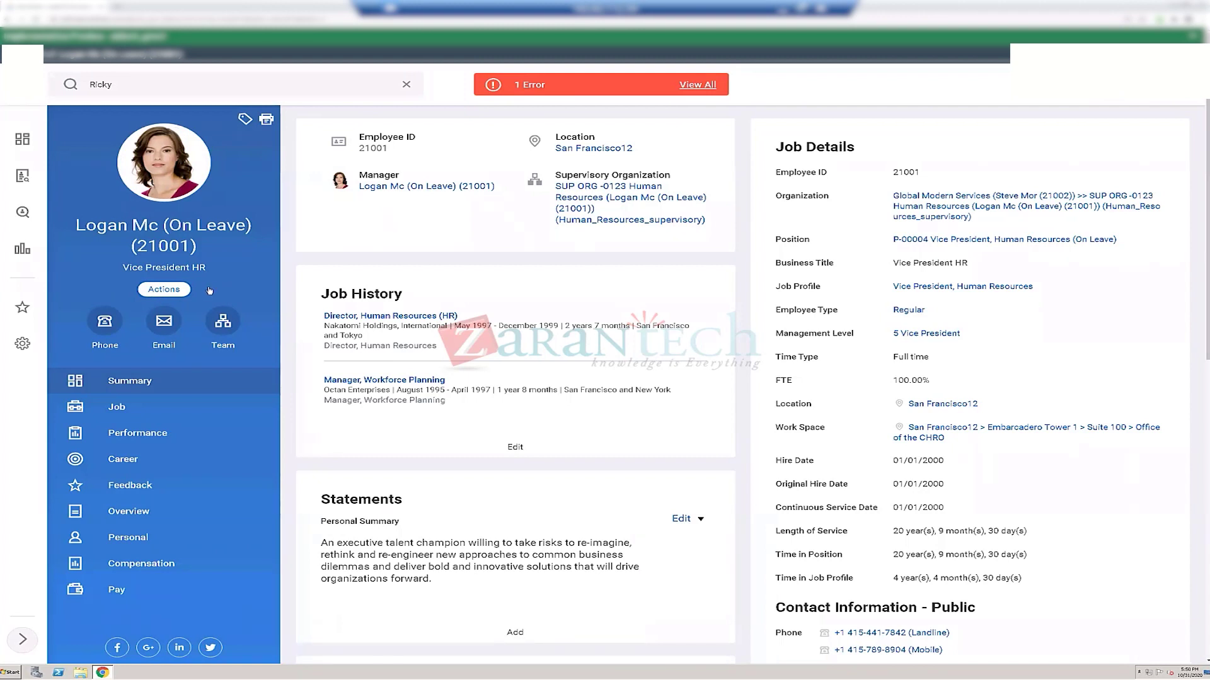
left_click(695, 85)
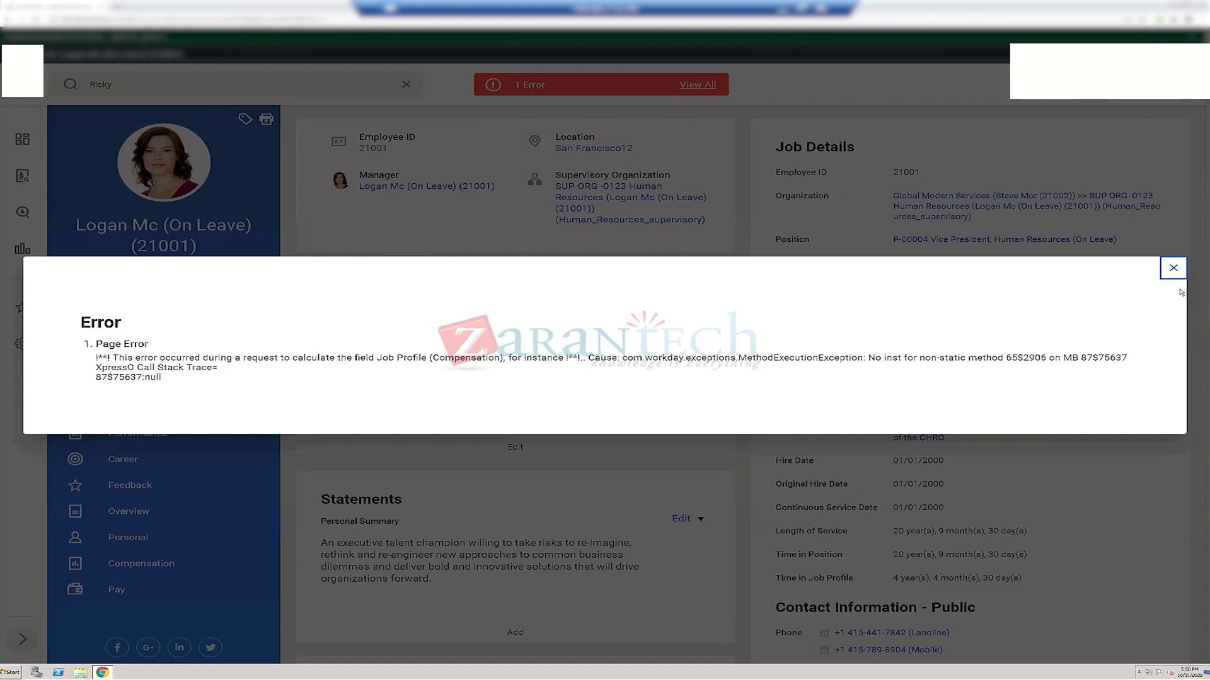
left_click(1173, 269)
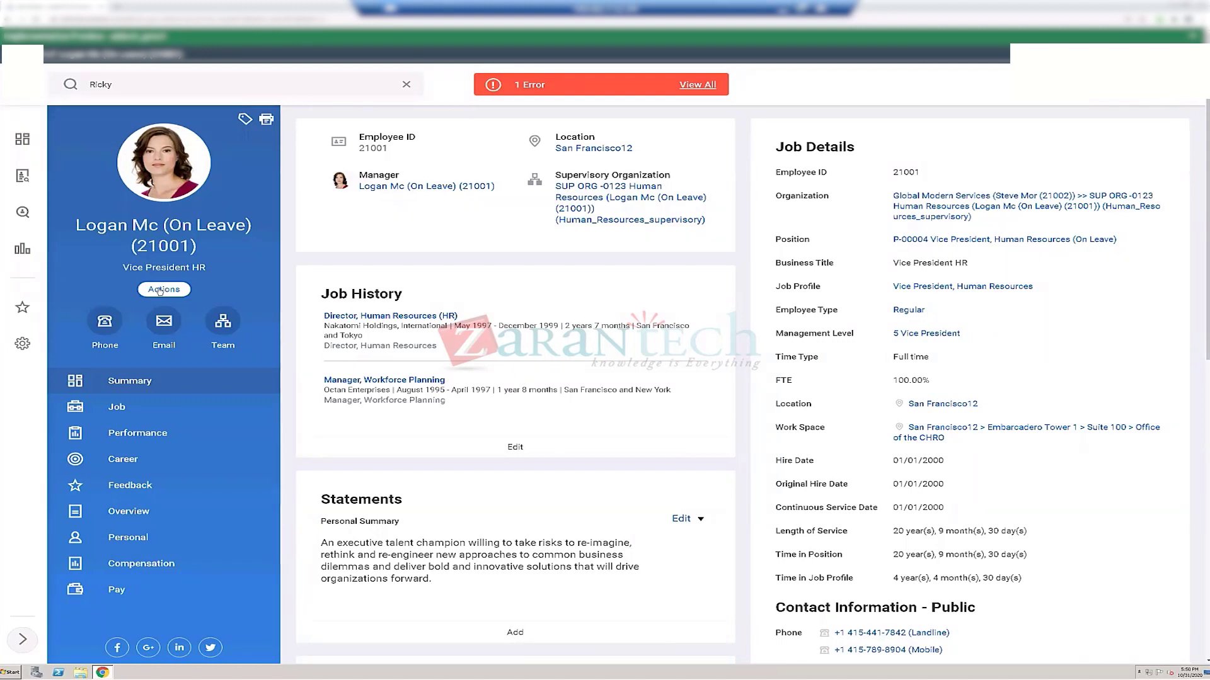
left_click(137, 83)
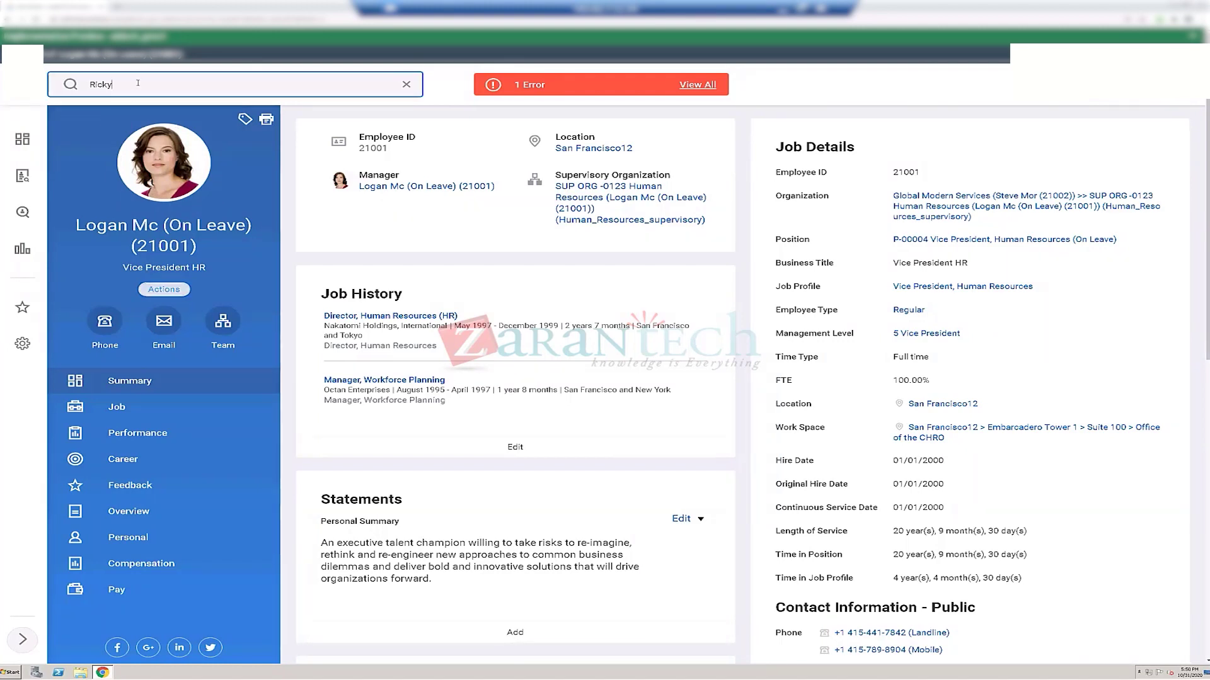
- Search for the Payroll Operations Director and open her worker profile
key("ctrl+a")
type("Betty Liu")
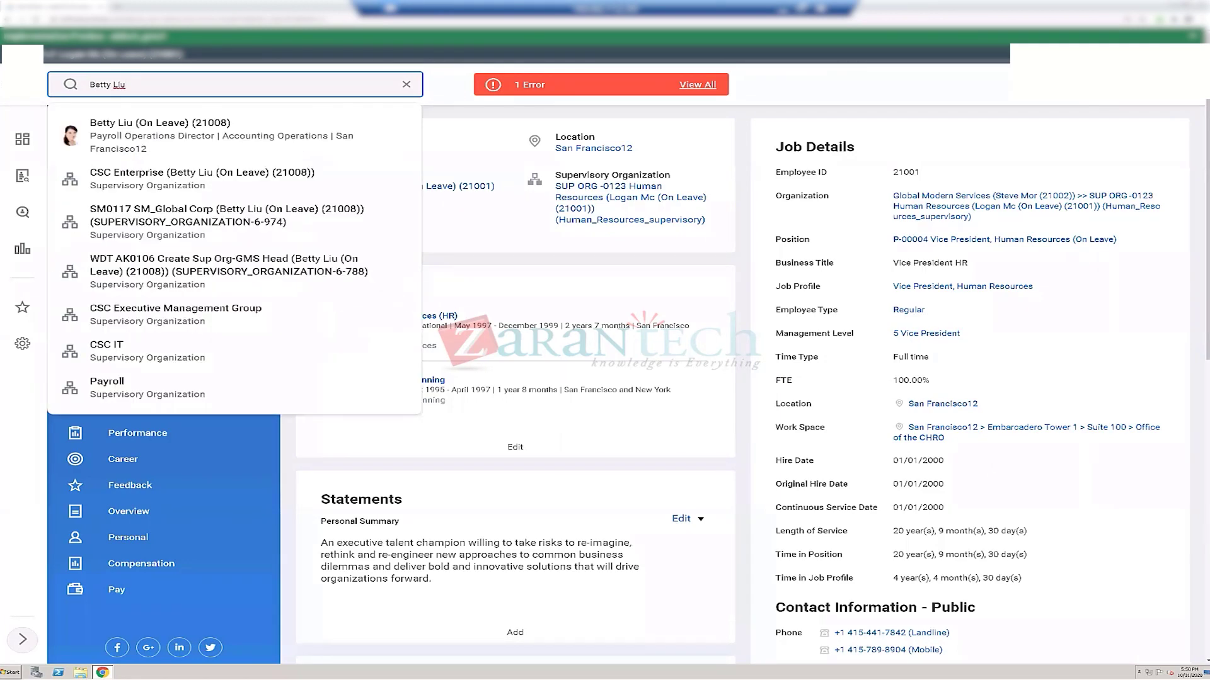
left_click(117, 136)
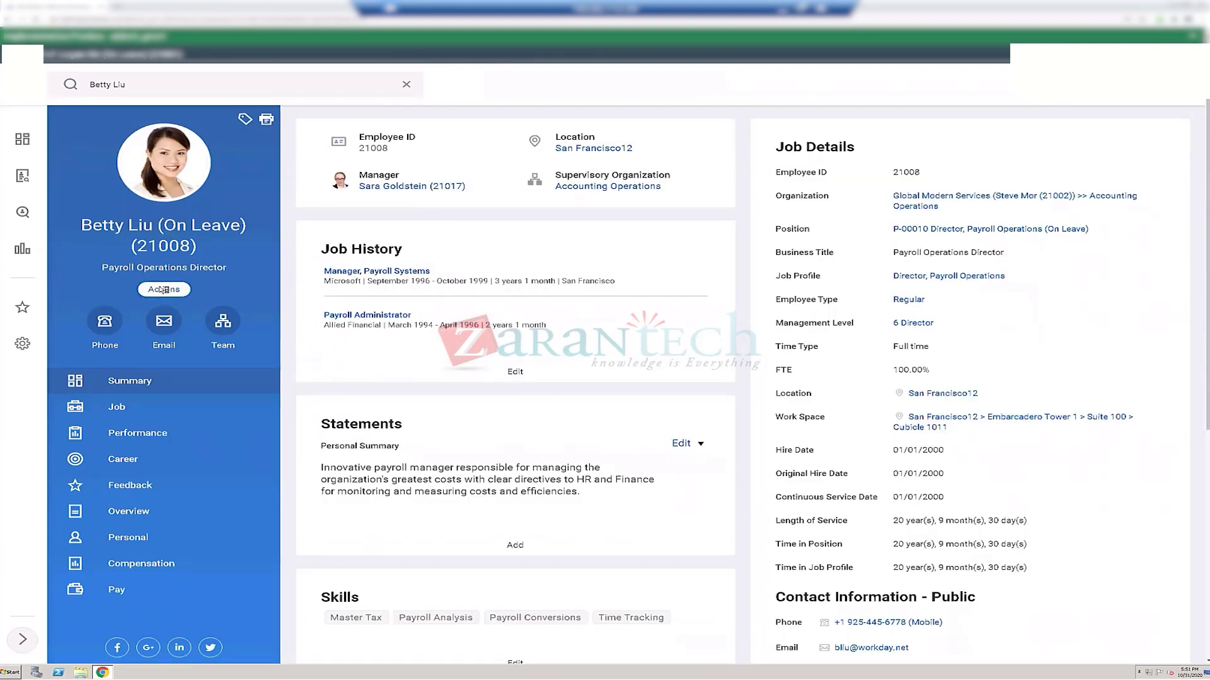
- Launch Assign Organization Roles from the worker's Security Profile actions
left_click(163, 290)
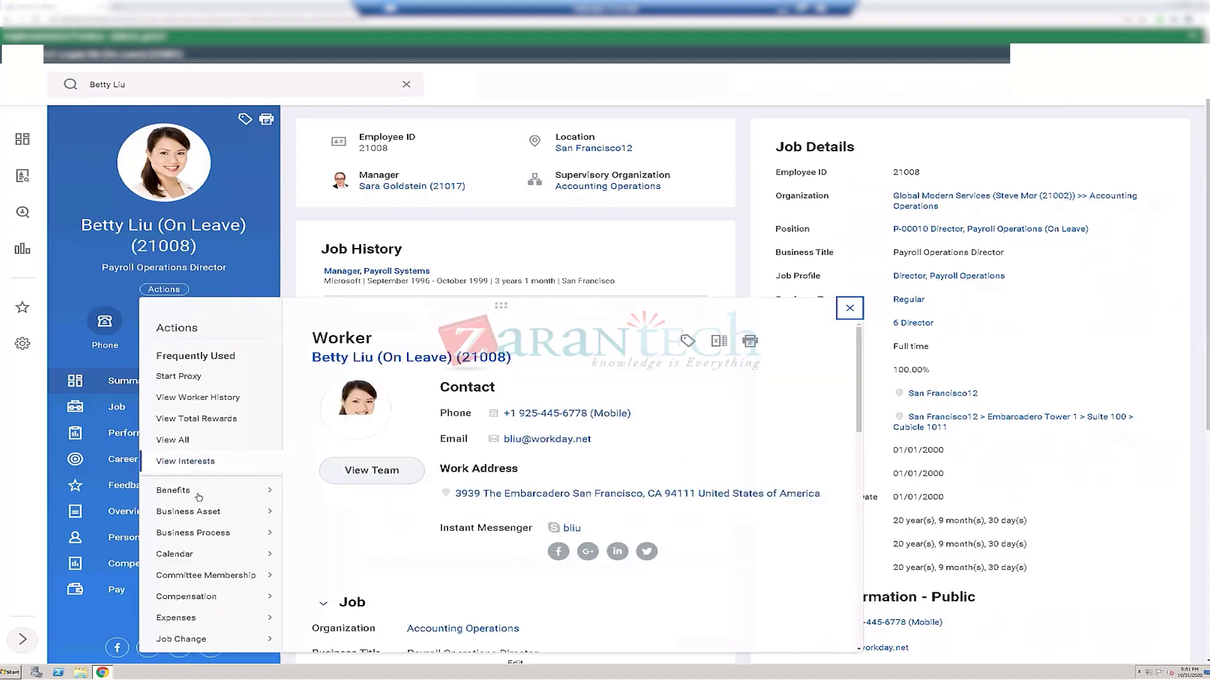
scroll(198, 498, "down", 10)
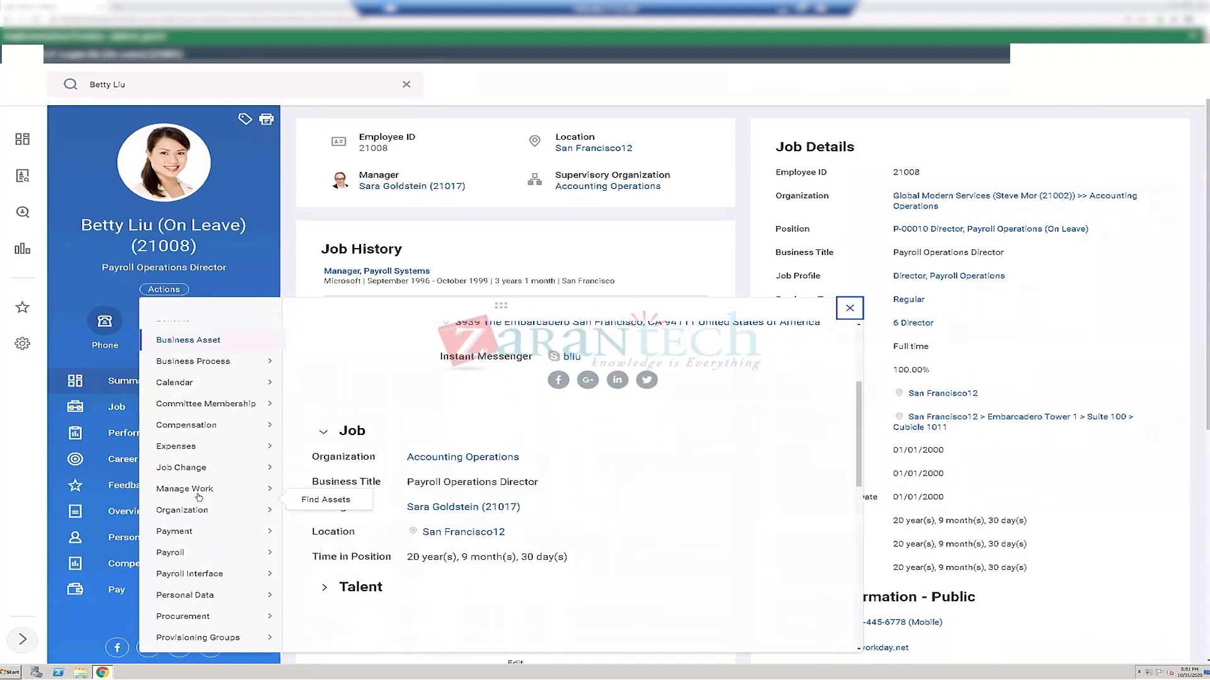
scroll(198, 497, "down", 5)
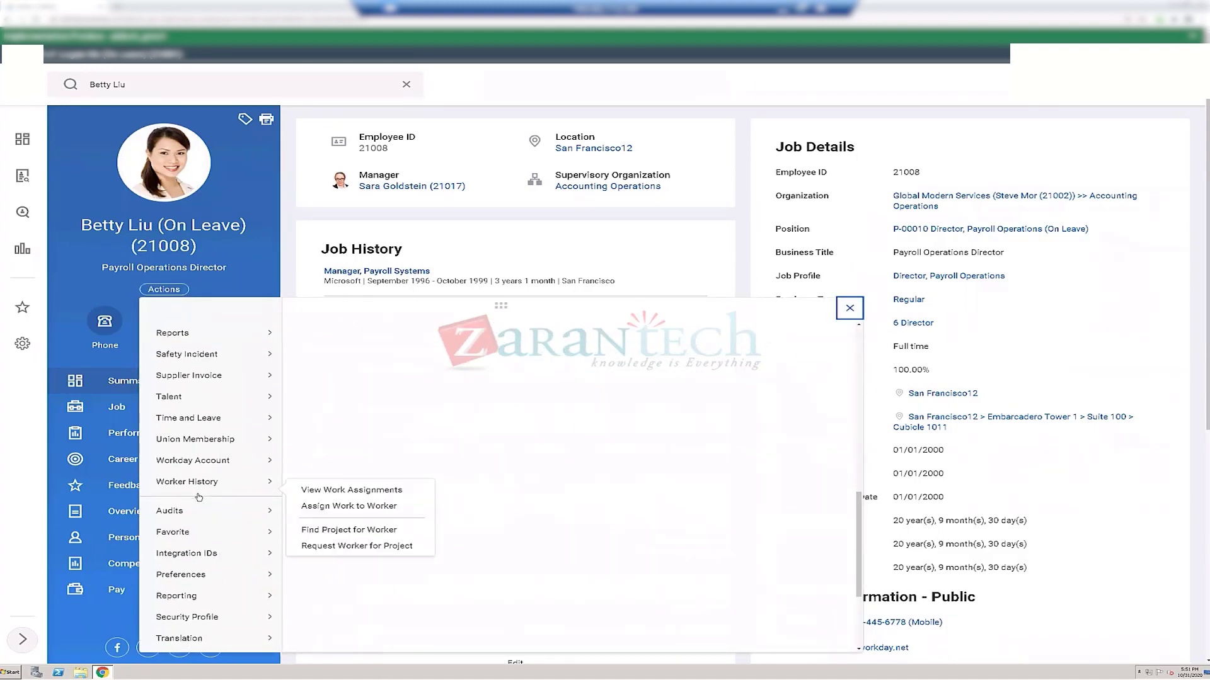
mouse_move(187, 617)
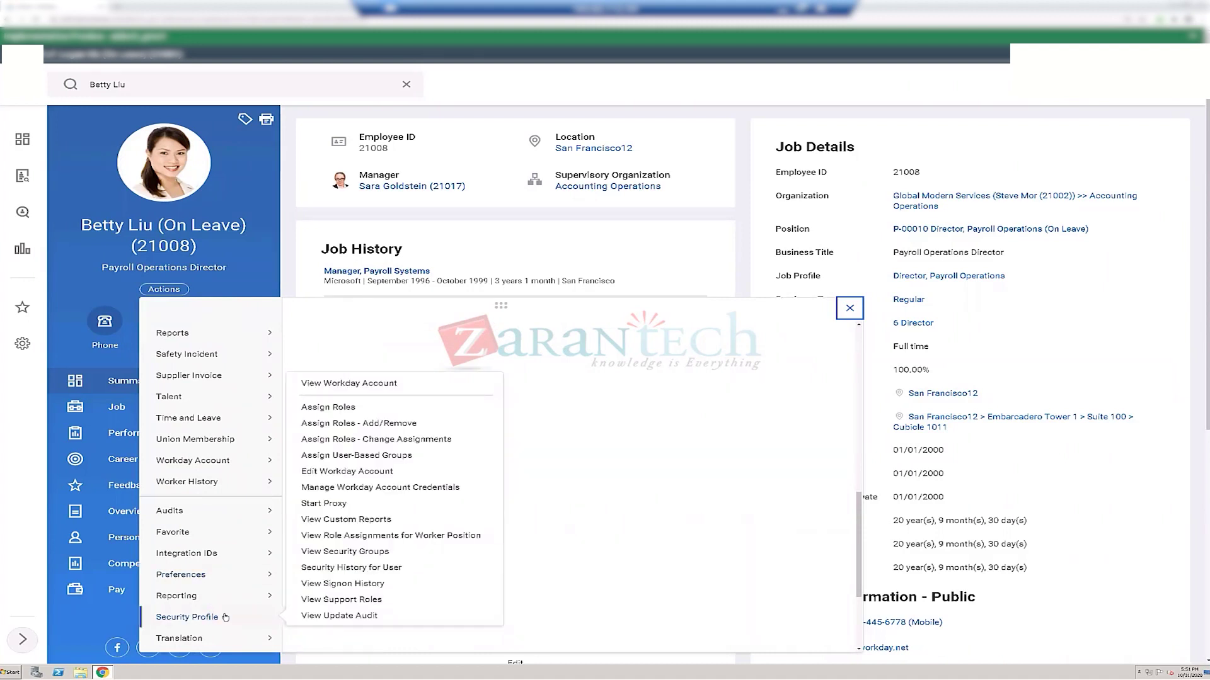
left_click(322, 408)
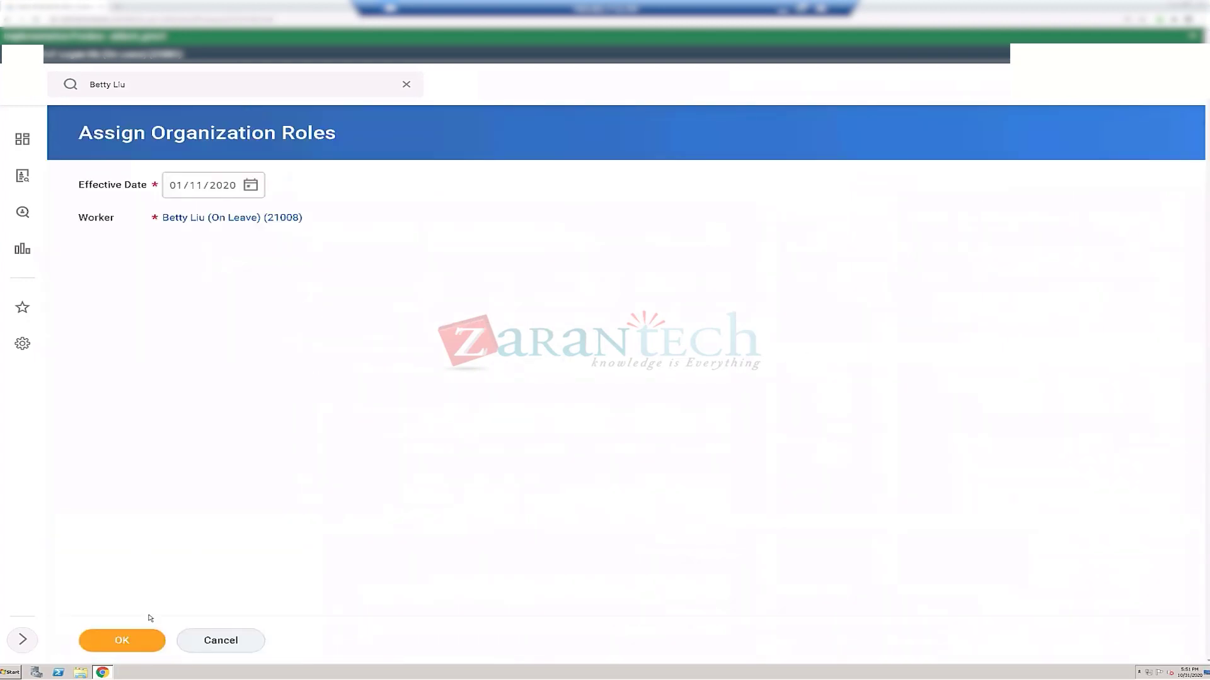
- Add a role row for RCK Ricky_11_1 Department with the Manager role
left_click(122, 640)
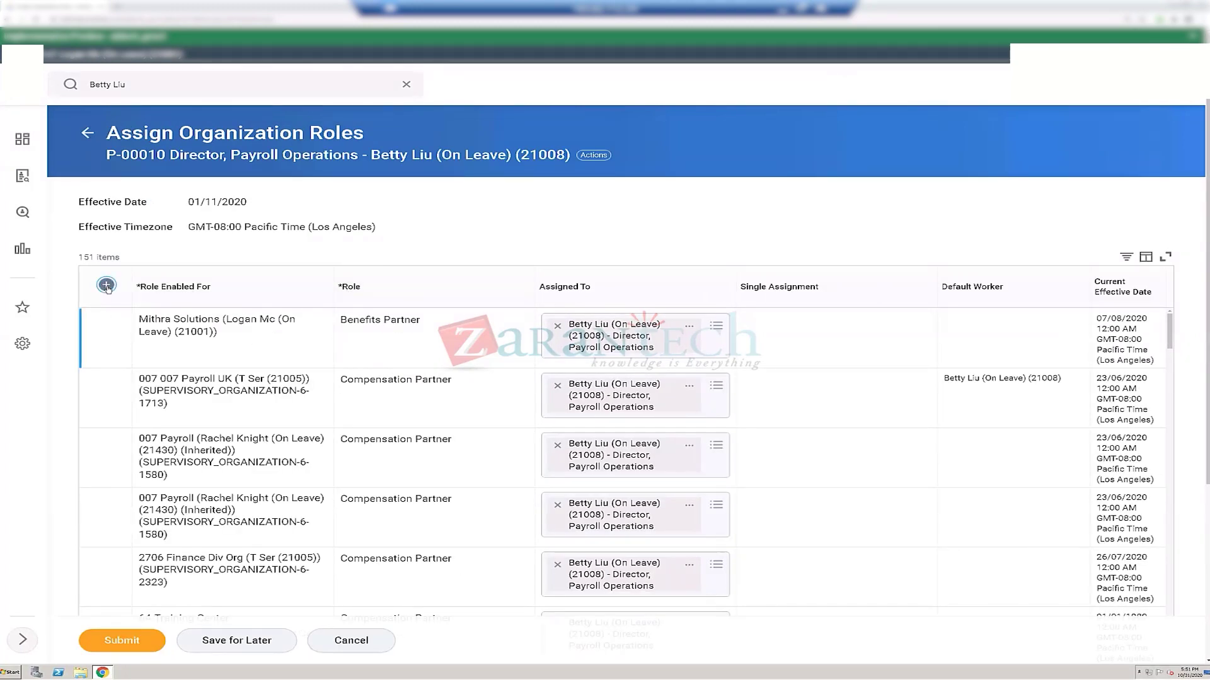
left_click(106, 286)
left_click(188, 327)
type("Ricky")
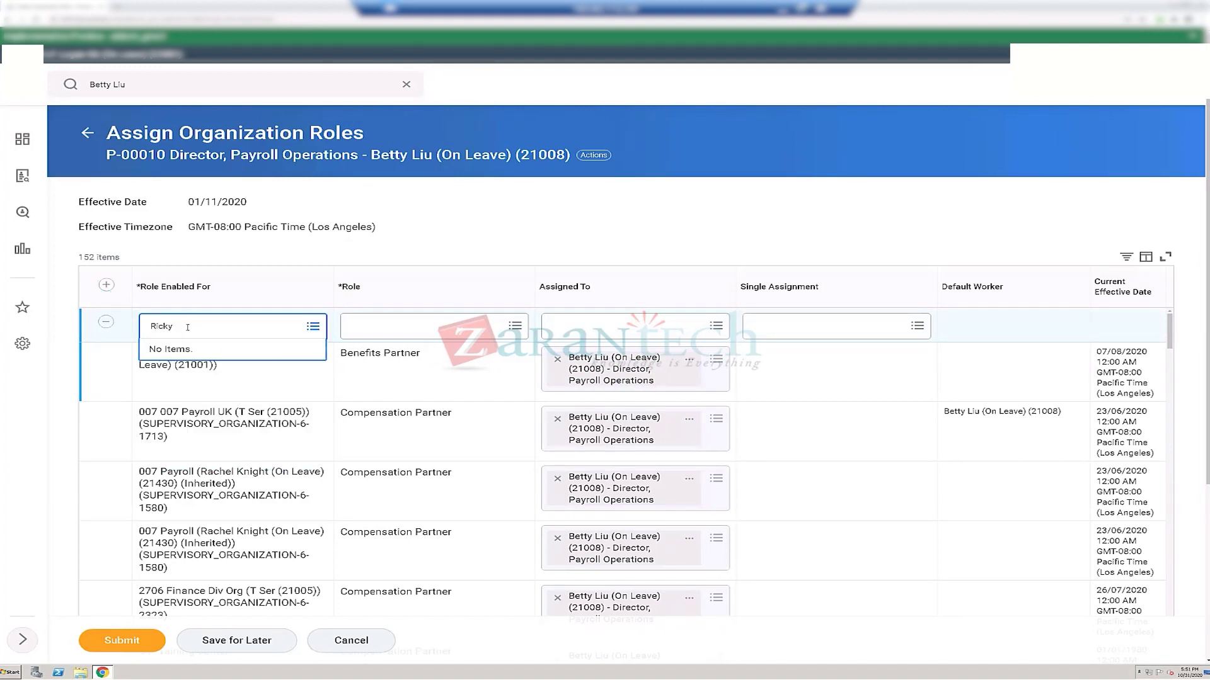
key("Return")
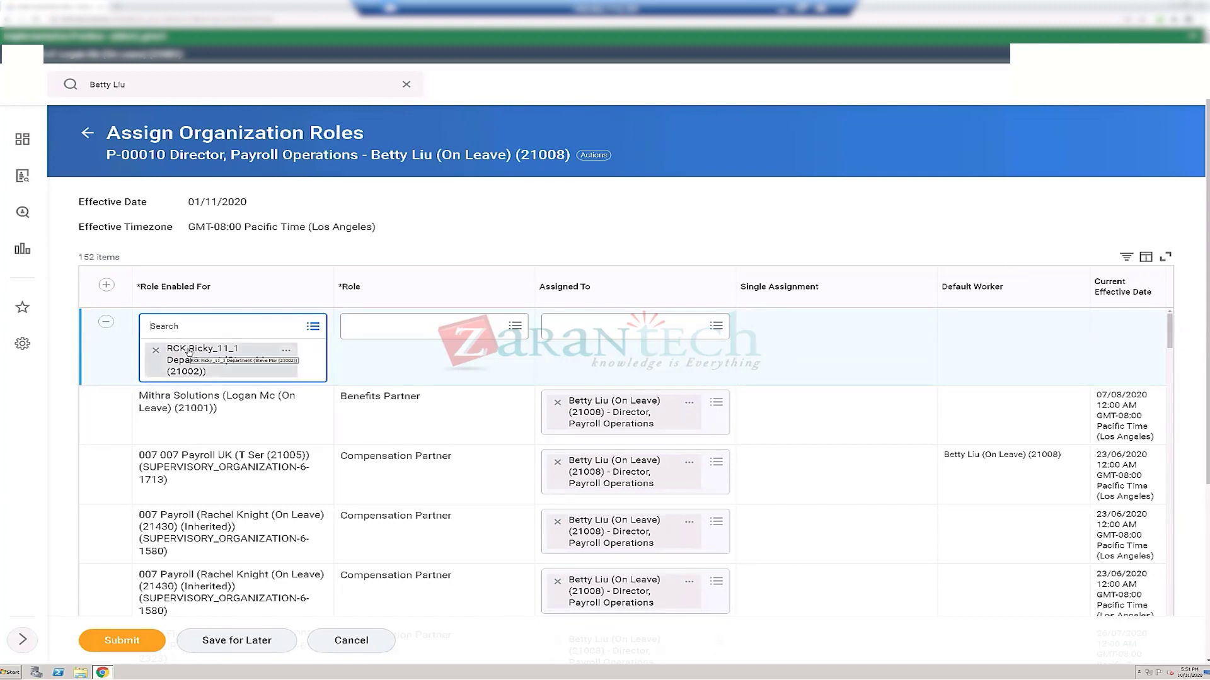
left_click(376, 326)
type("Manager")
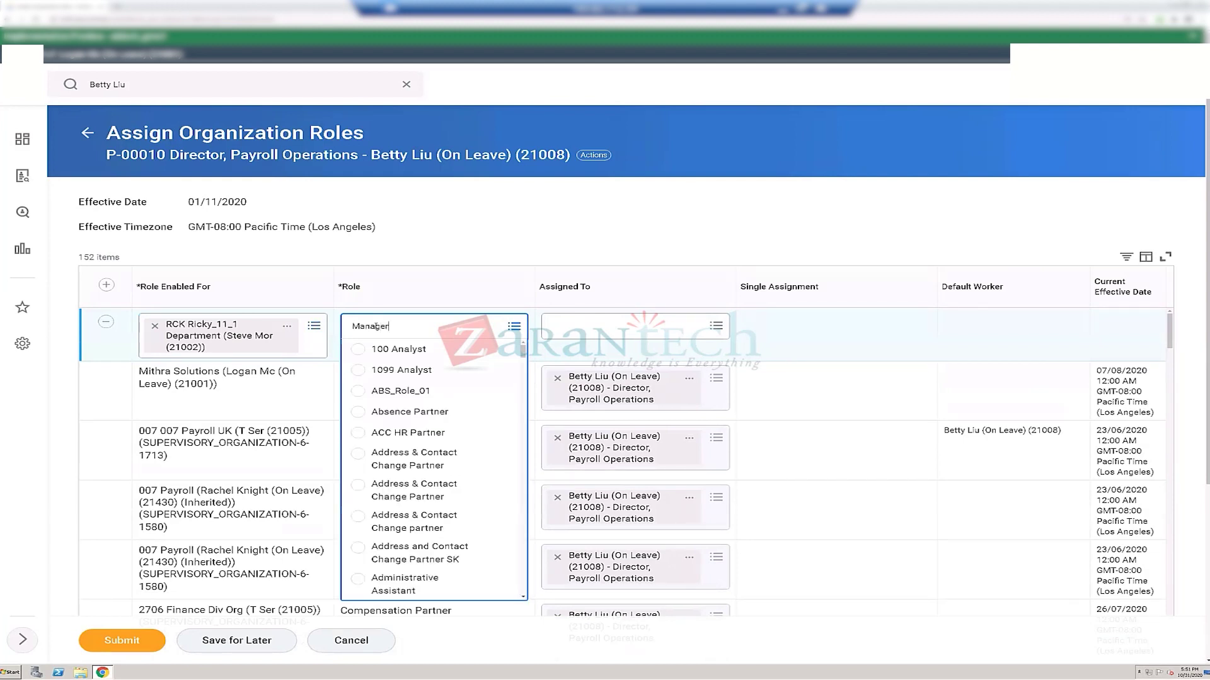
key("Return")
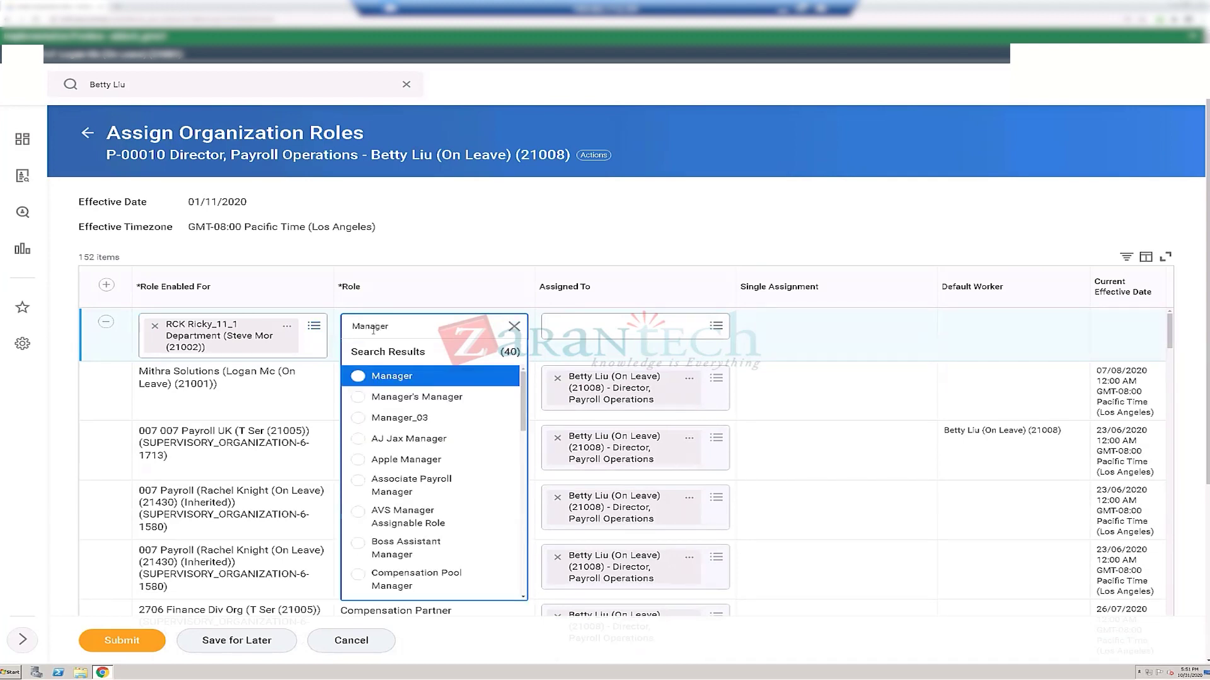
left_click(358, 376)
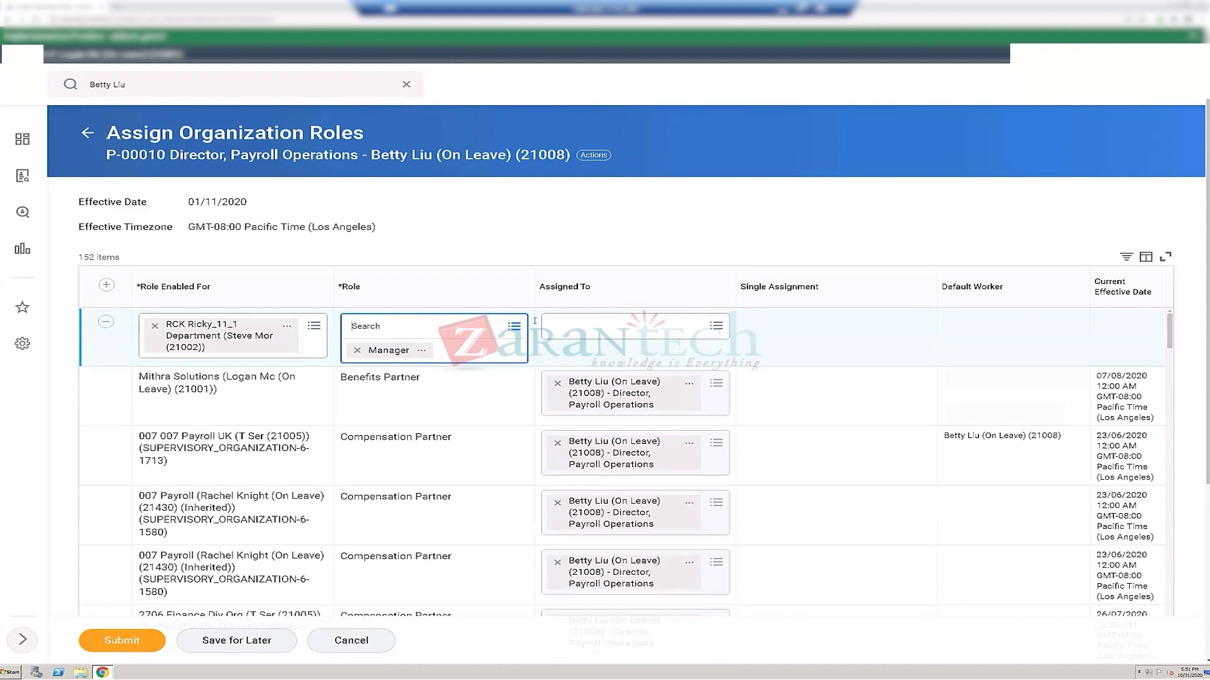
- Replace the default assignee with the Payroll Operations Director and submit
left_click(584, 326)
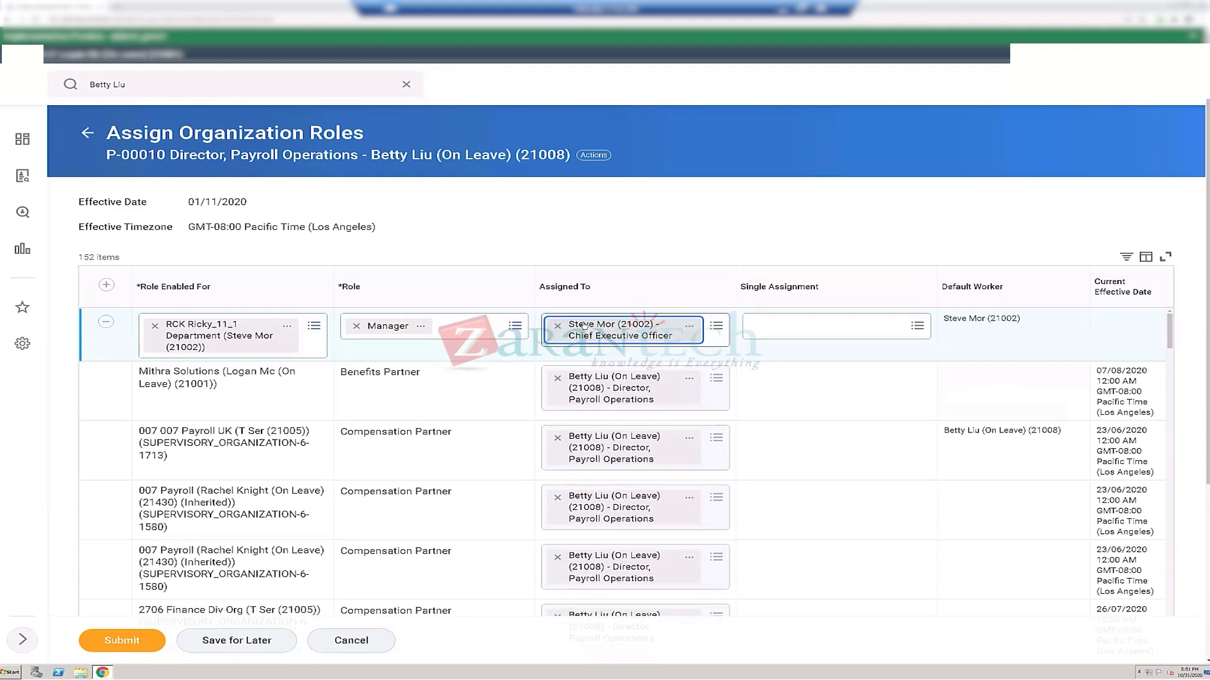
scroll(585, 326, "down", 5)
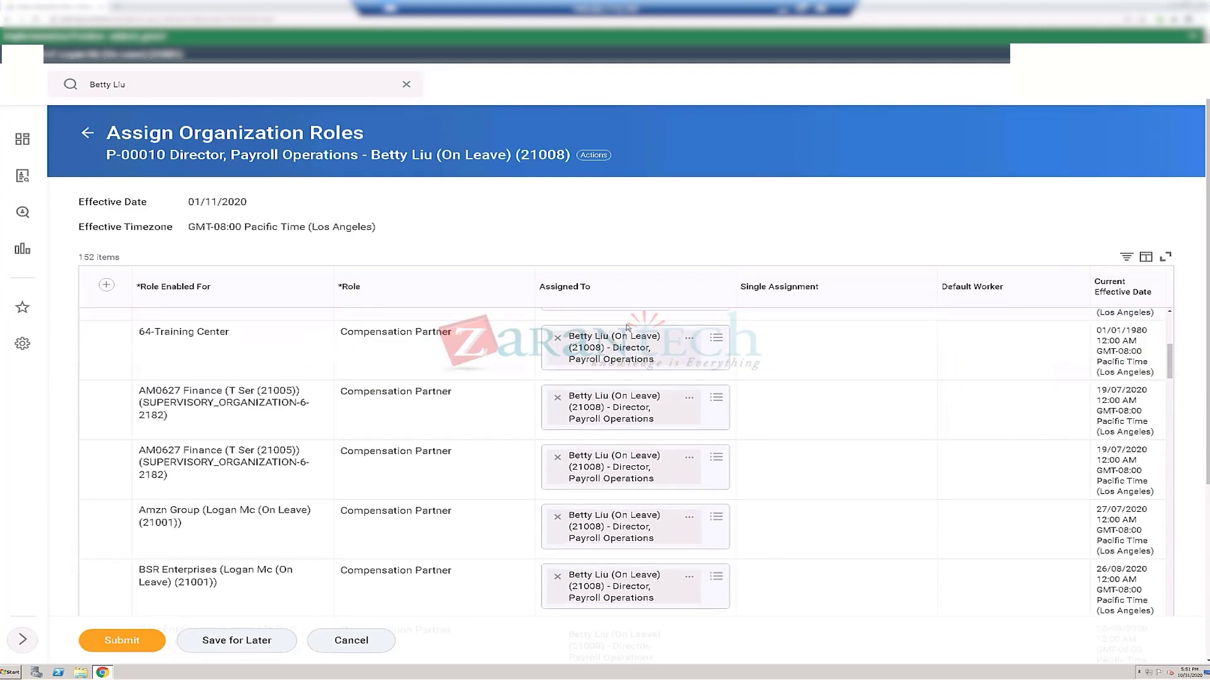
scroll(745, 400, "up", 5)
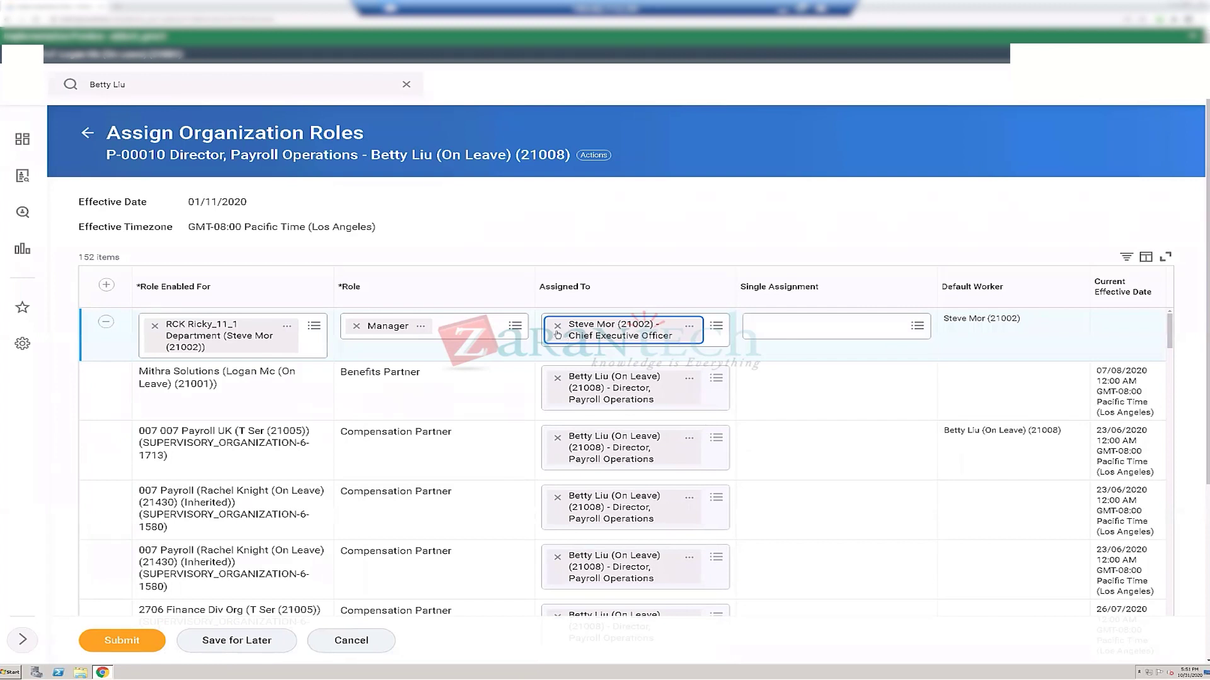
left_click(557, 327)
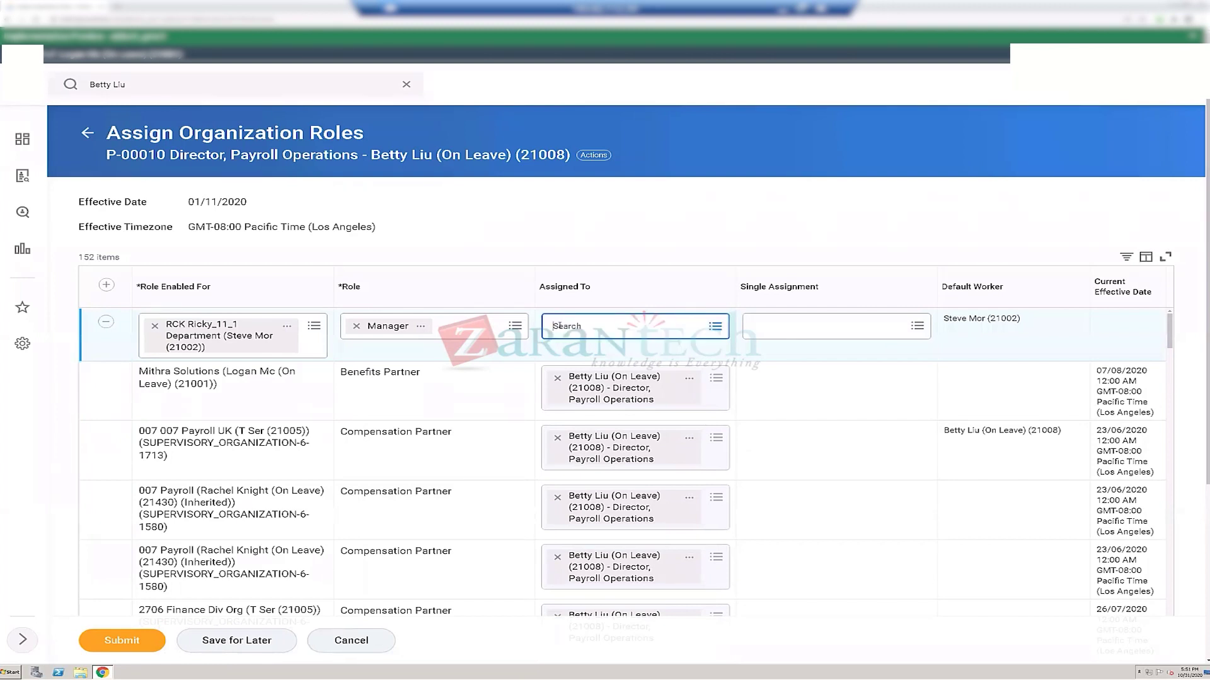
left_click(554, 326)
type("Be")
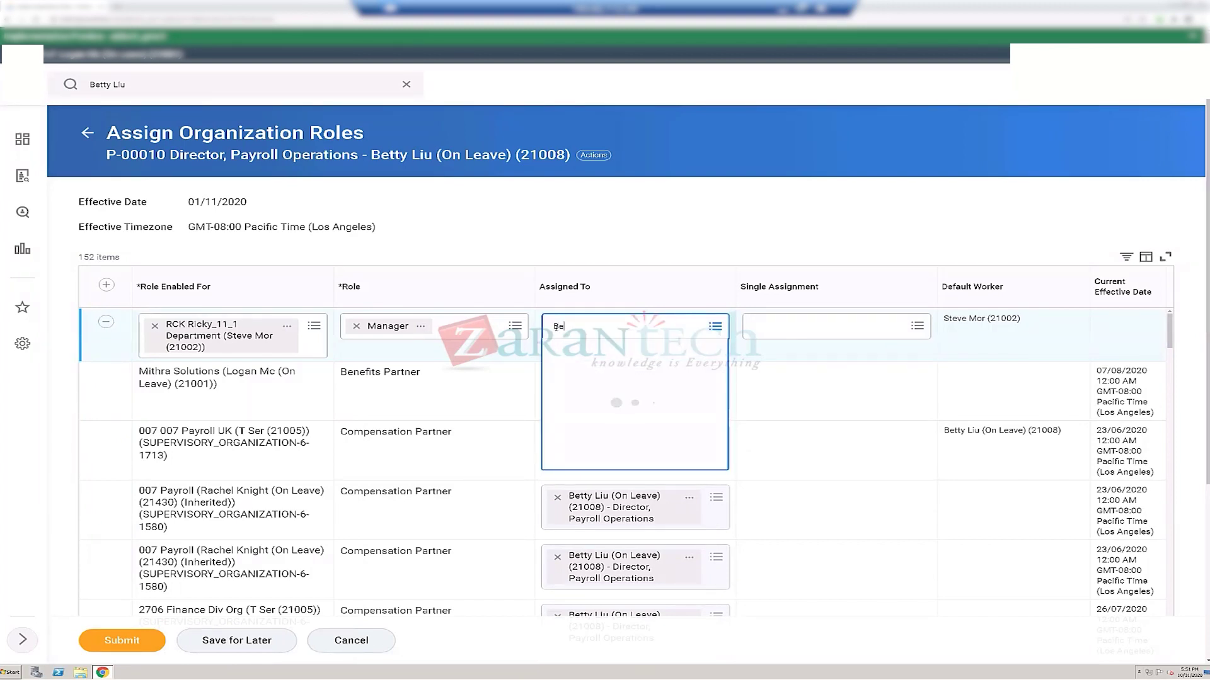
type("tty Liu")
key("Return")
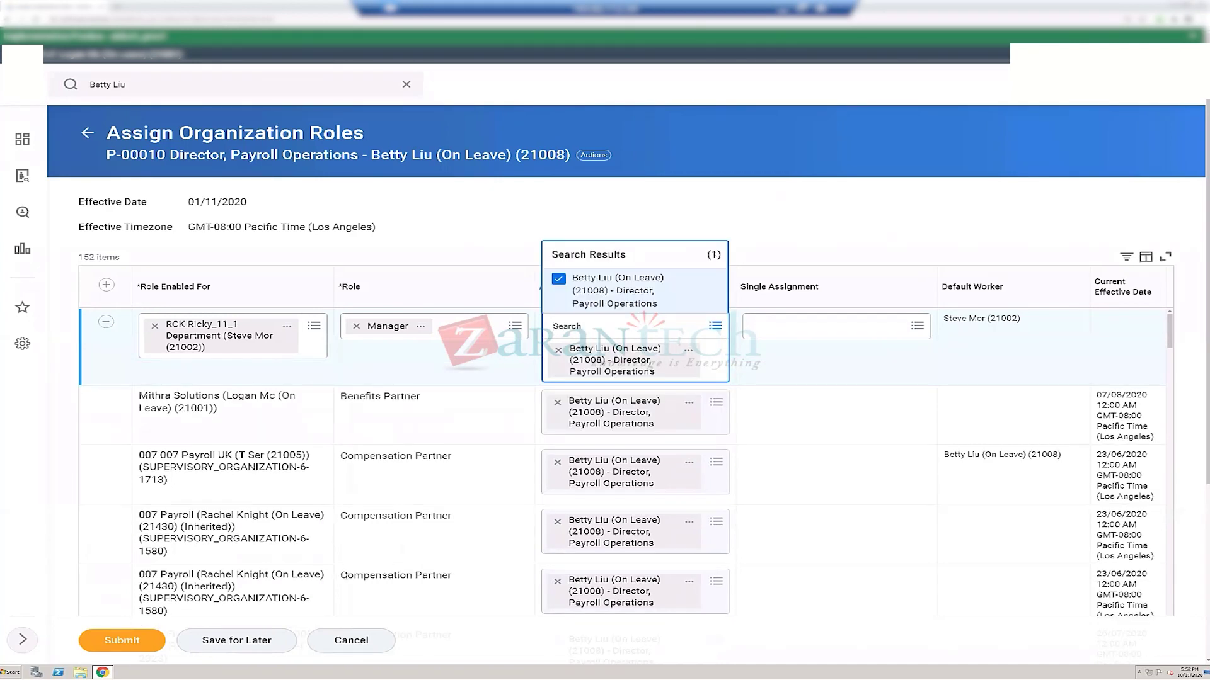
left_click(122, 642)
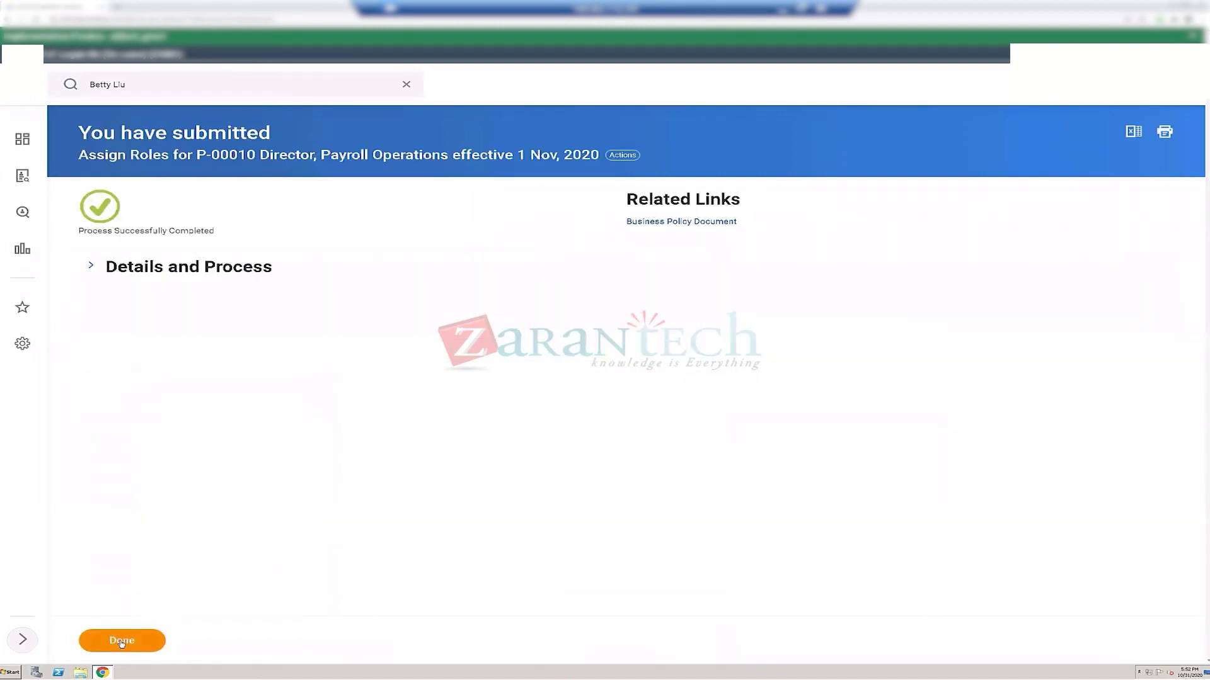
- Open the RCK Ricky_11_1 Department organization's Roles tab
left_click(122, 641)
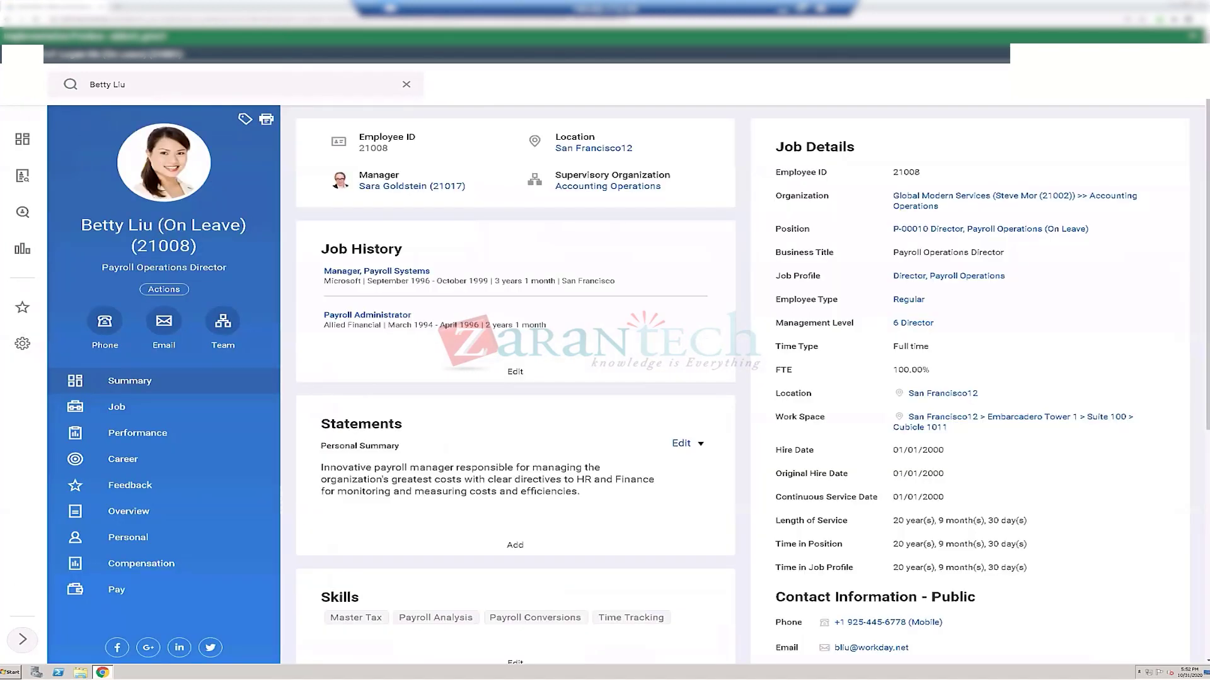
left_click(148, 90)
type("Ricky")
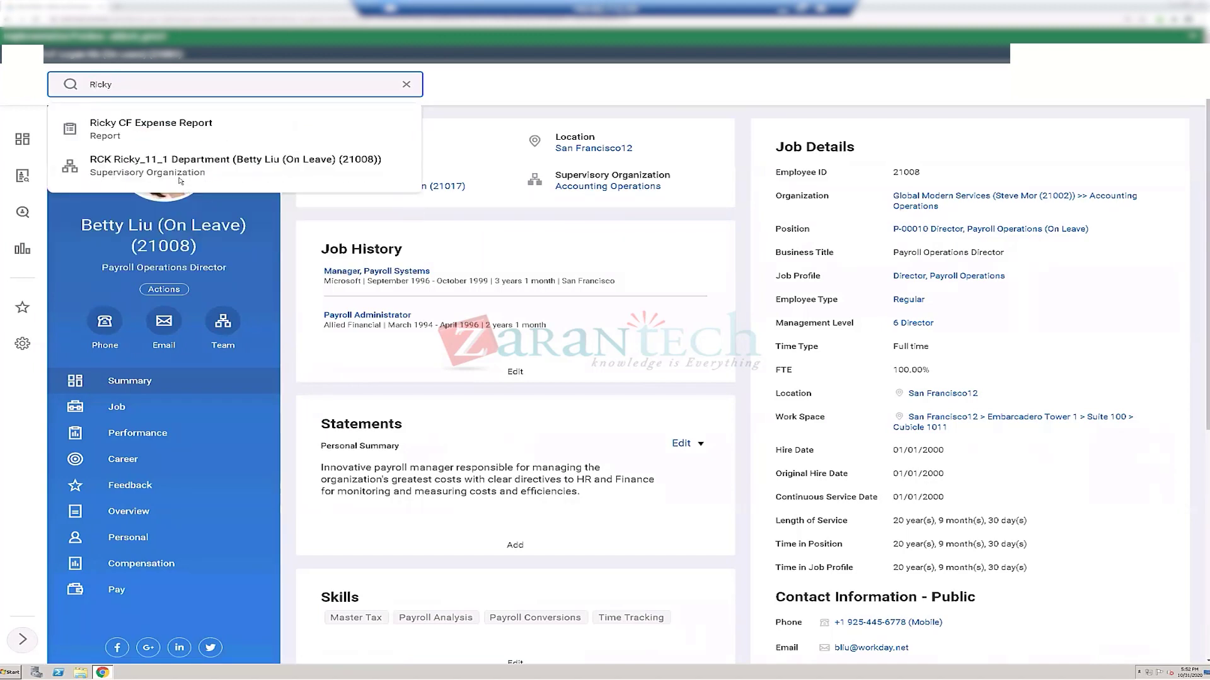
left_click(162, 172)
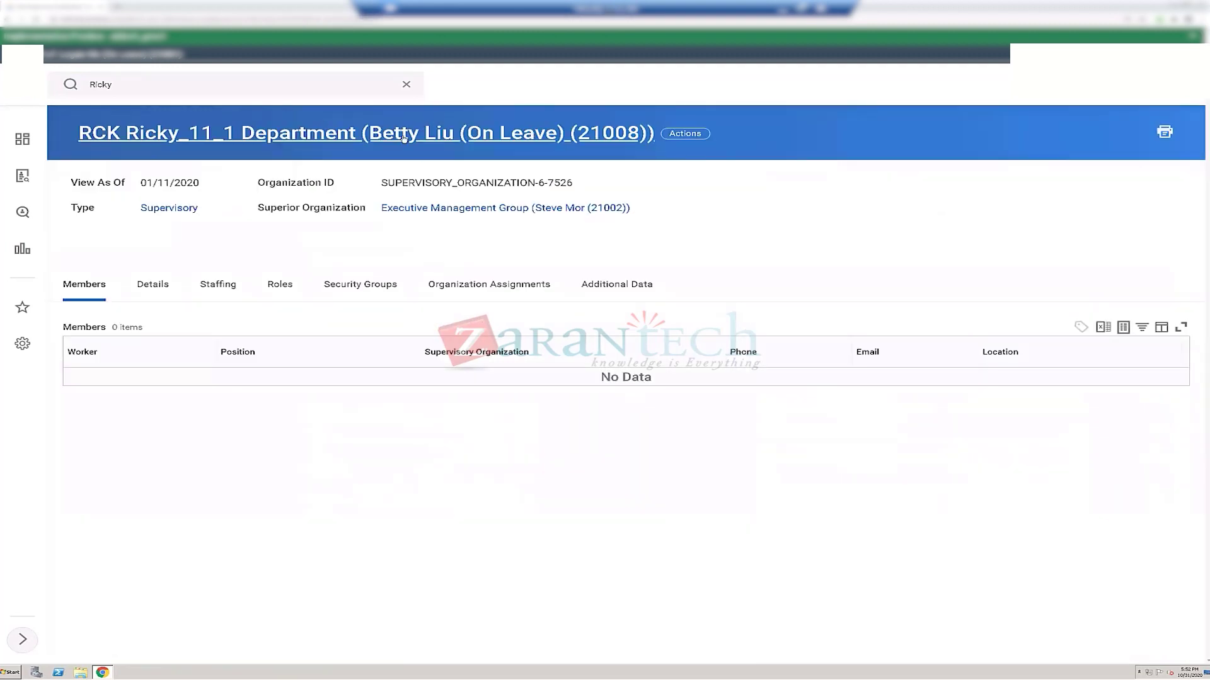
left_click(280, 290)
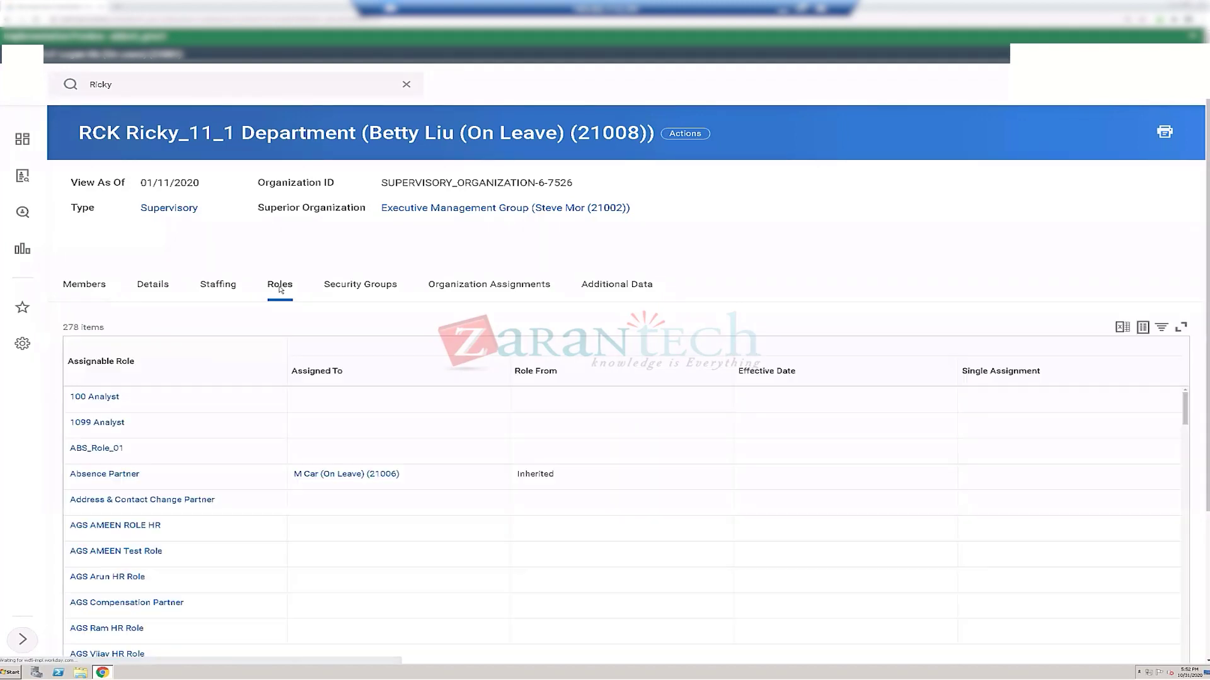
- Filter Assignable Role to Manager, showing the Payroll Operations Director assigned
left_click(185, 377)
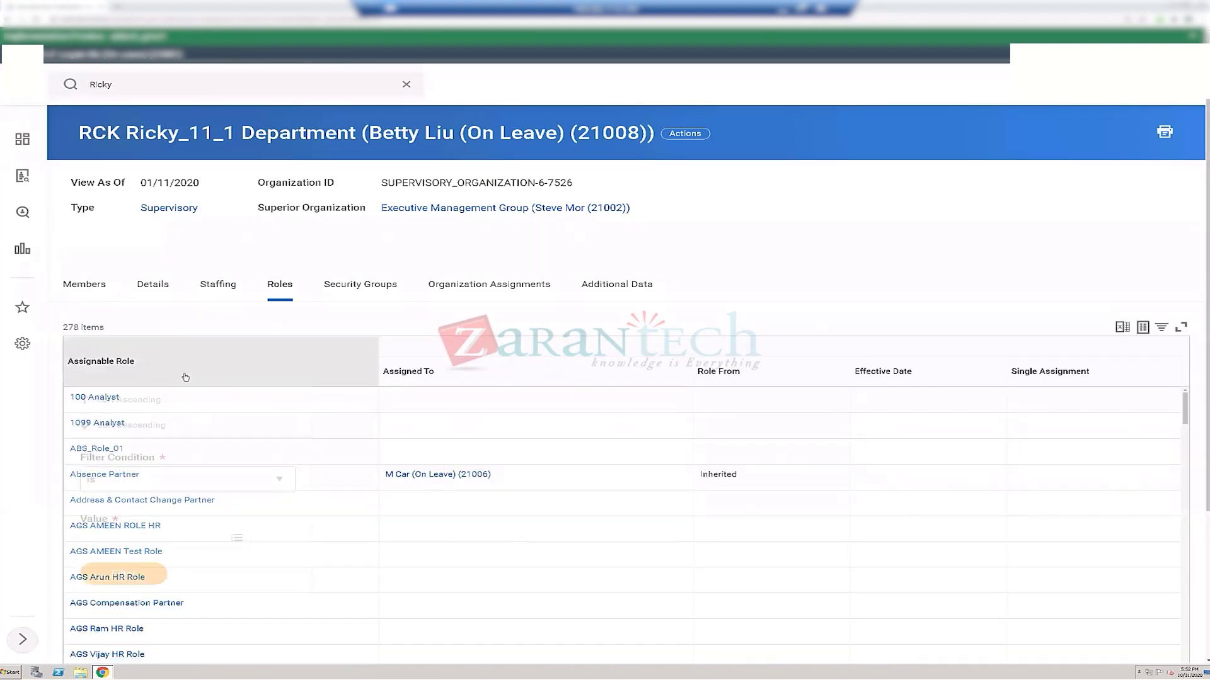
left_click(115, 543)
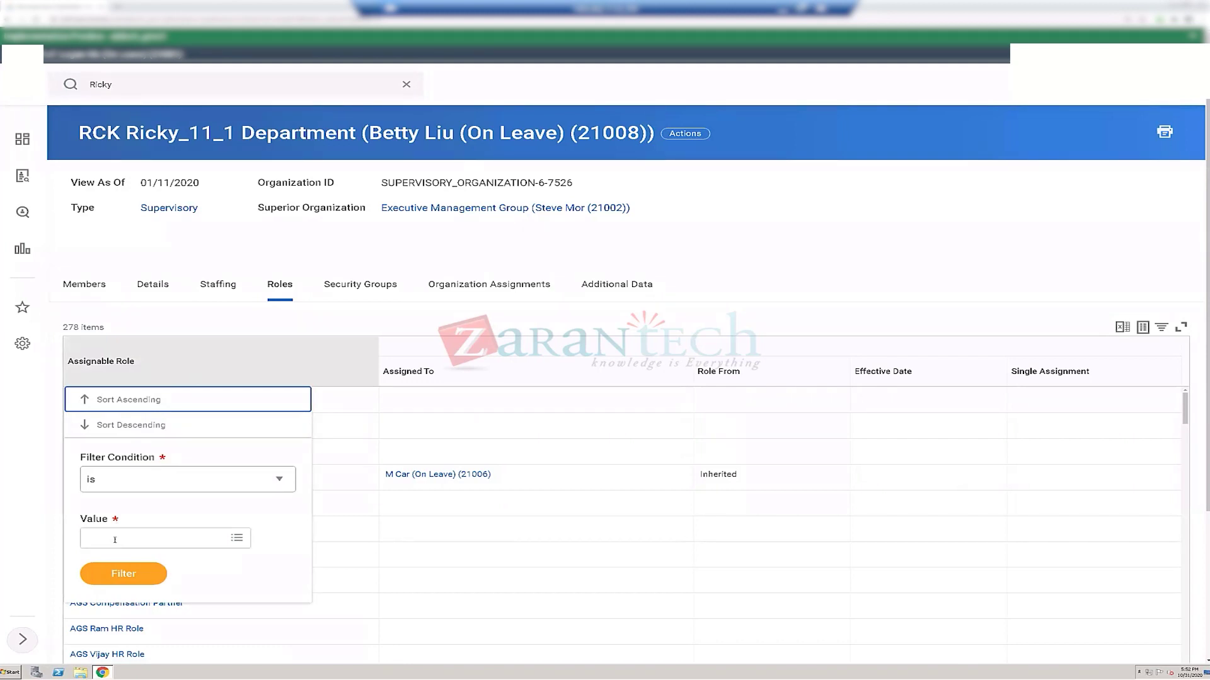
type("ana")
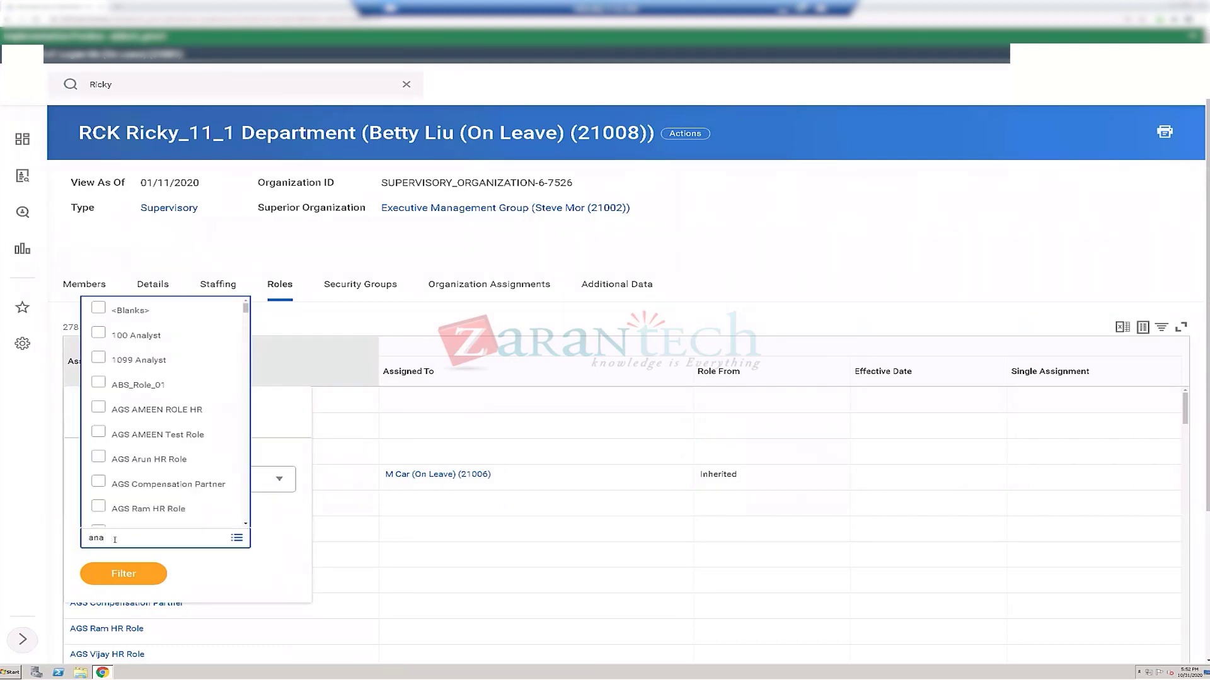
key("BackSpace")
key("BackSpace")
key("BackSpace")
type("Manager")
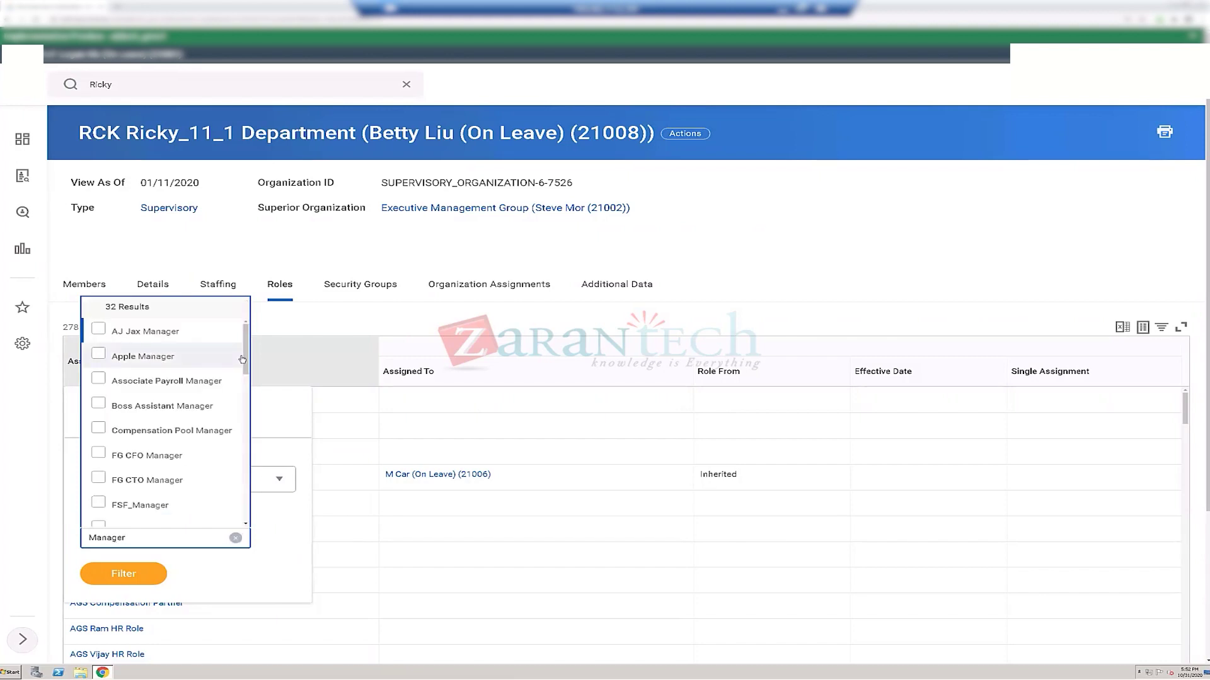
scroll(238, 412, "down", 5)
scroll(238, 412, "down", 2)
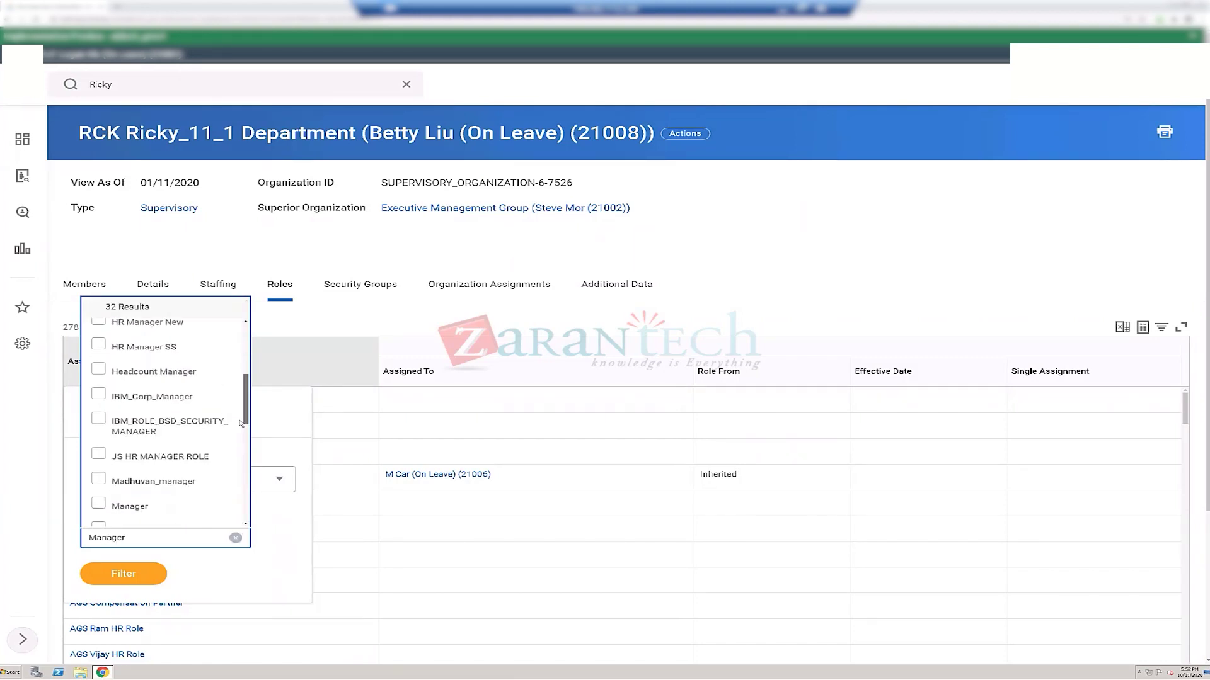
left_click(97, 460)
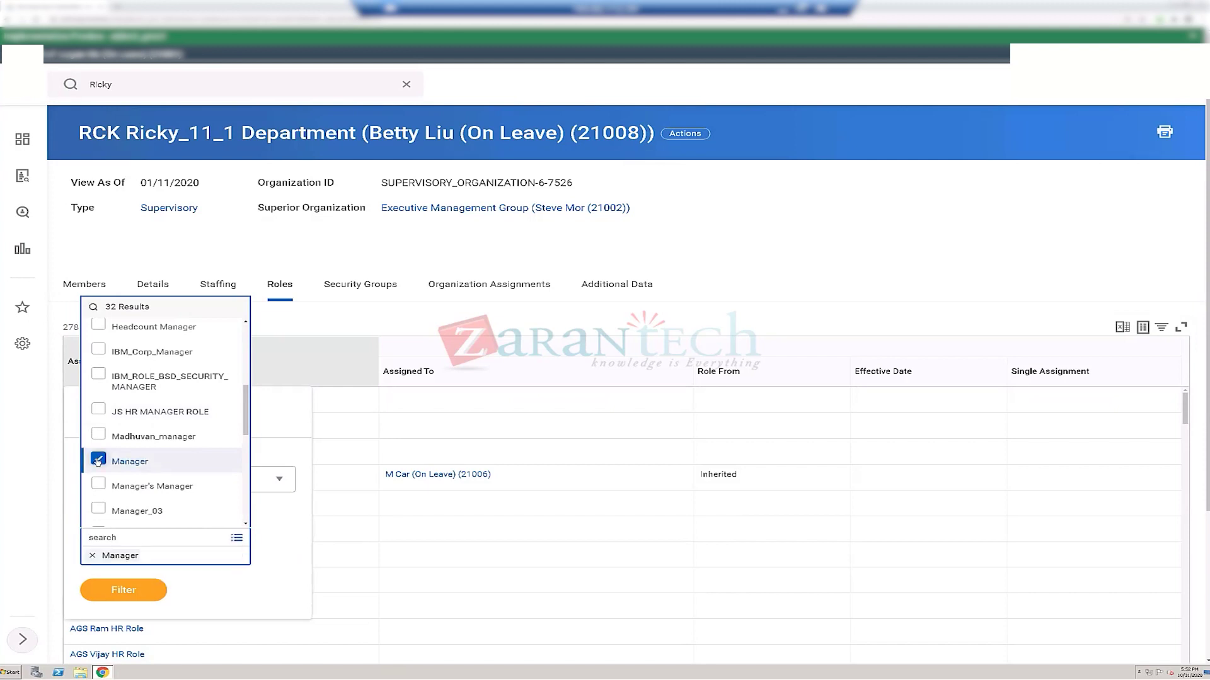
left_click(118, 592)
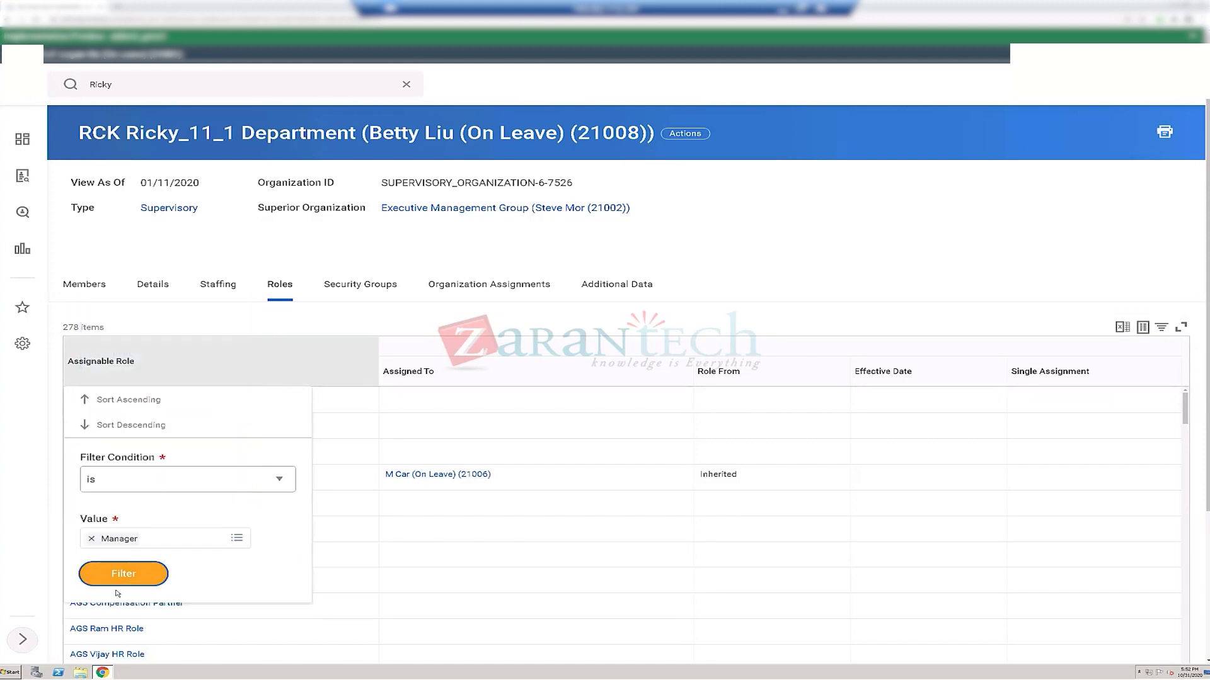
left_click(121, 576)
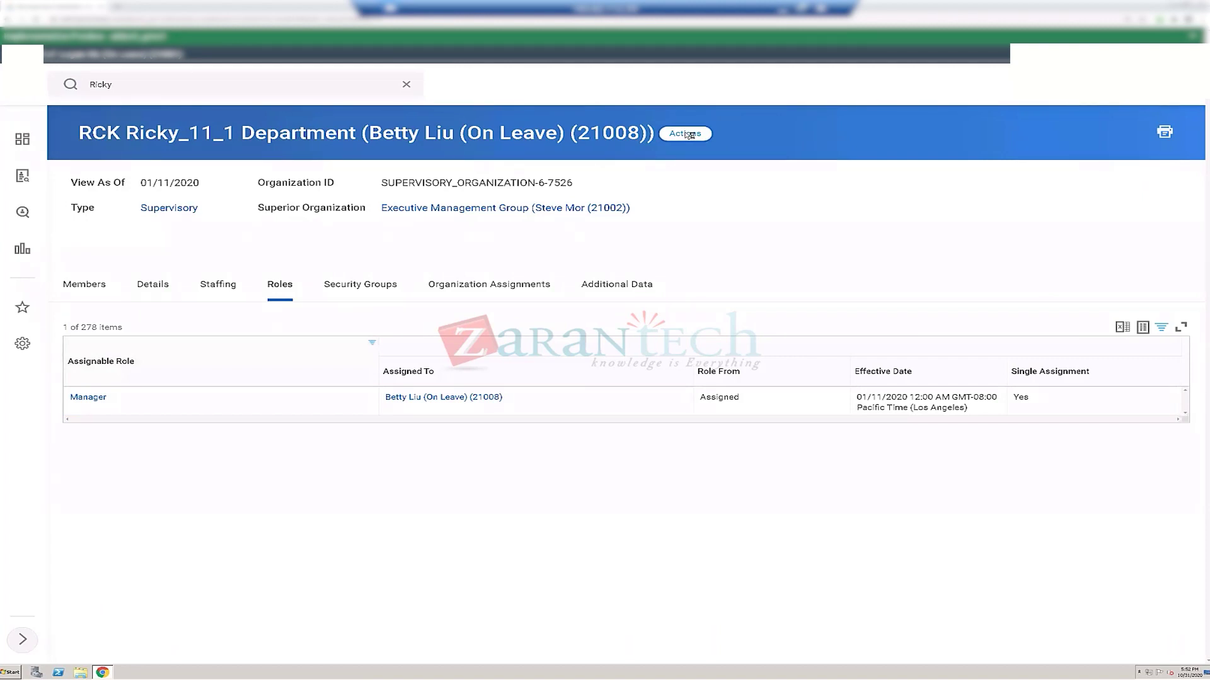
- Open the organization's related actions menu and close it without choosing anything
left_click(690, 134)
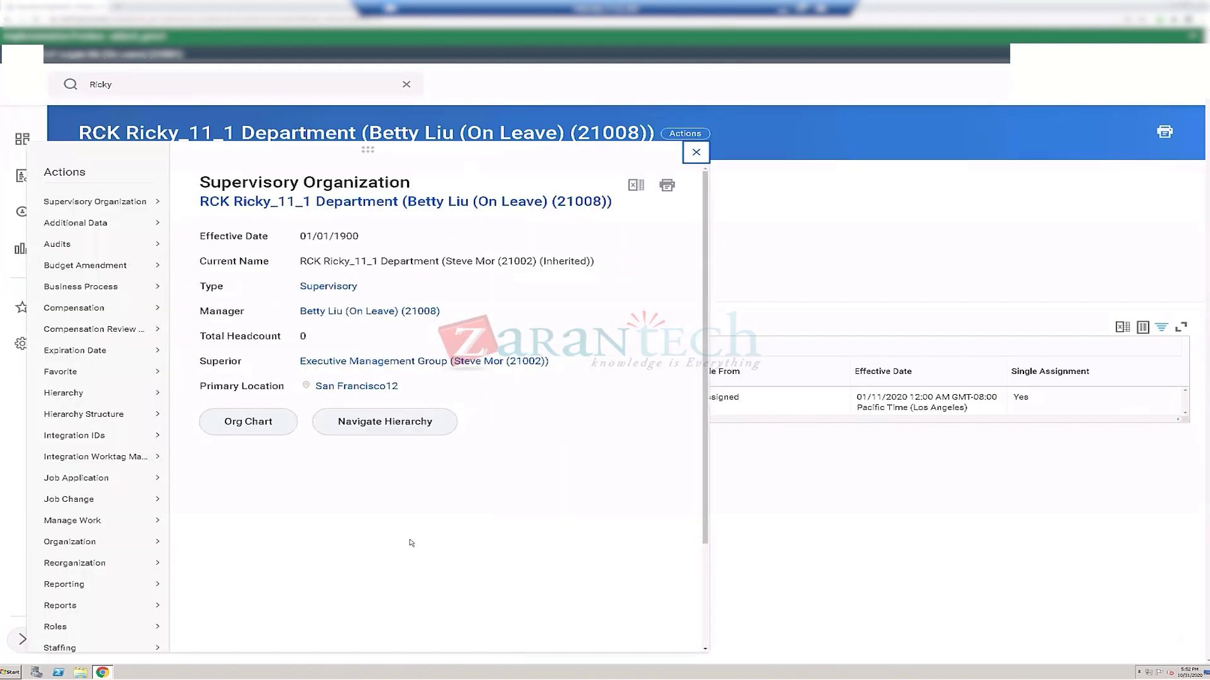
mouse_move(63, 627)
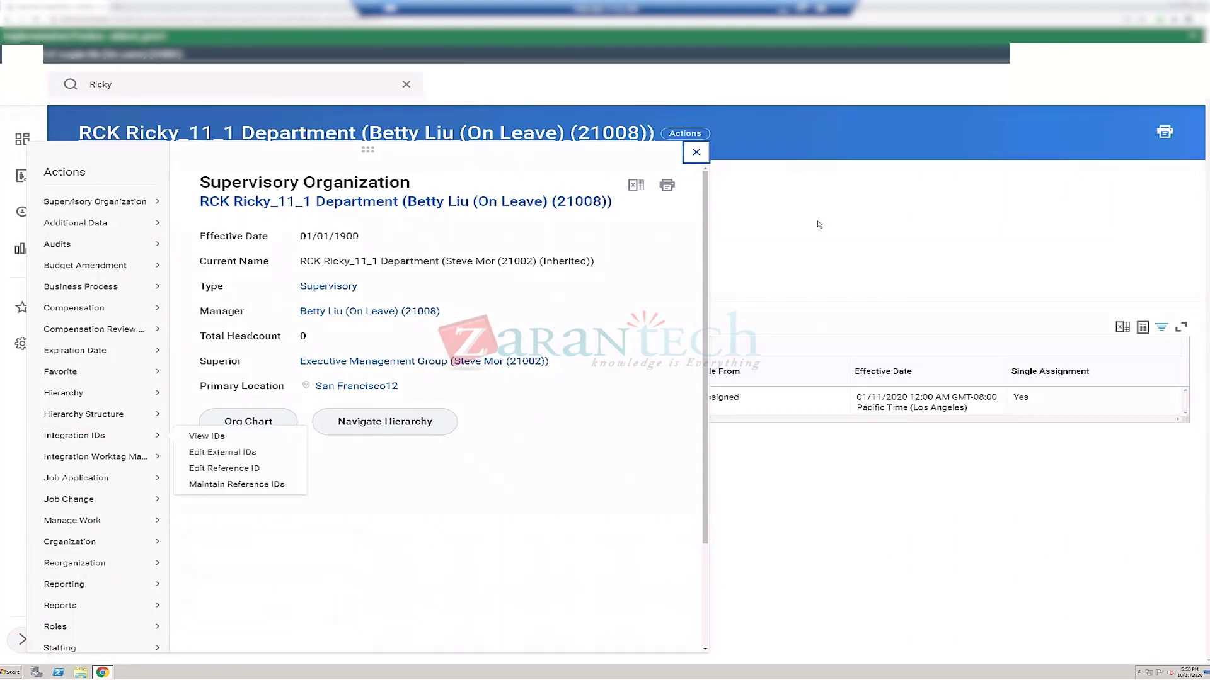
left_click(780, 203)
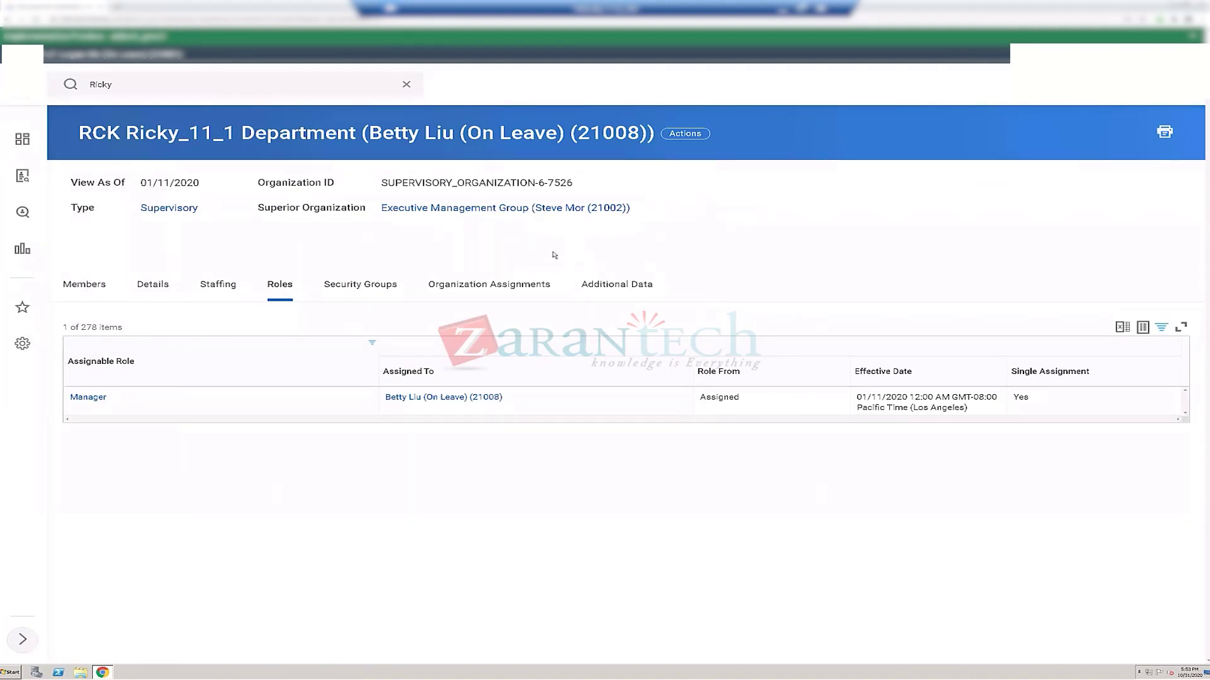
- Switch to the Google Slides presentation and advance to the Role Inheritance slide
key("super+Tab")
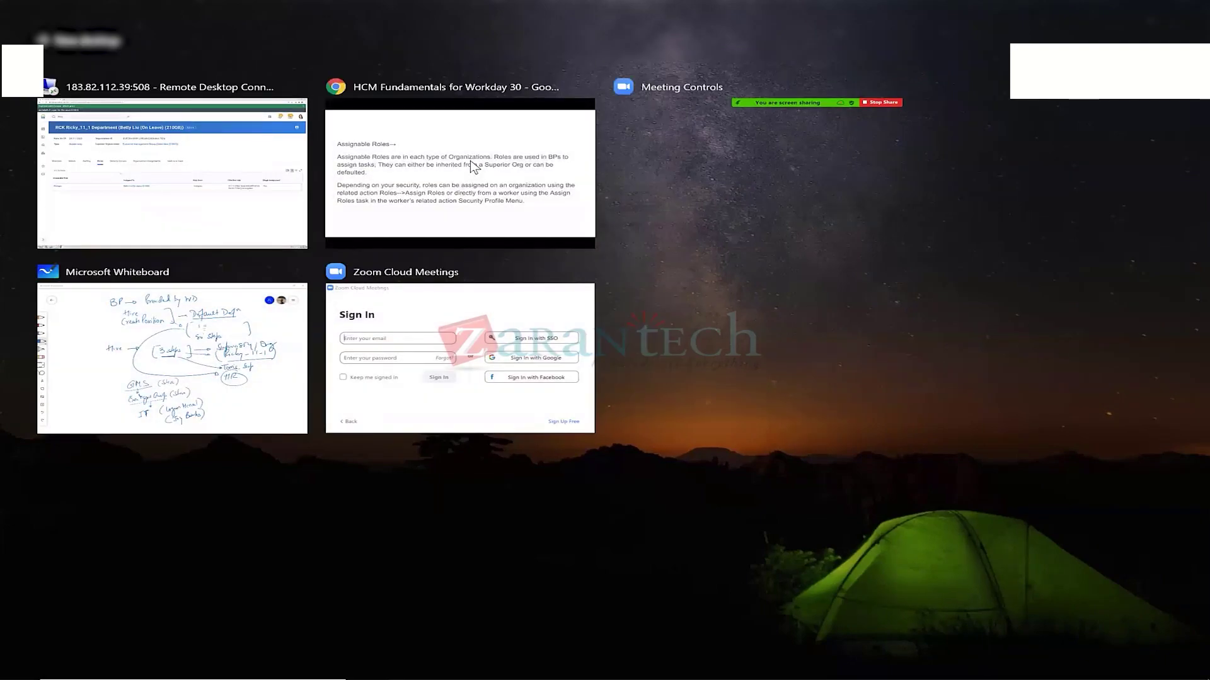
key("Return")
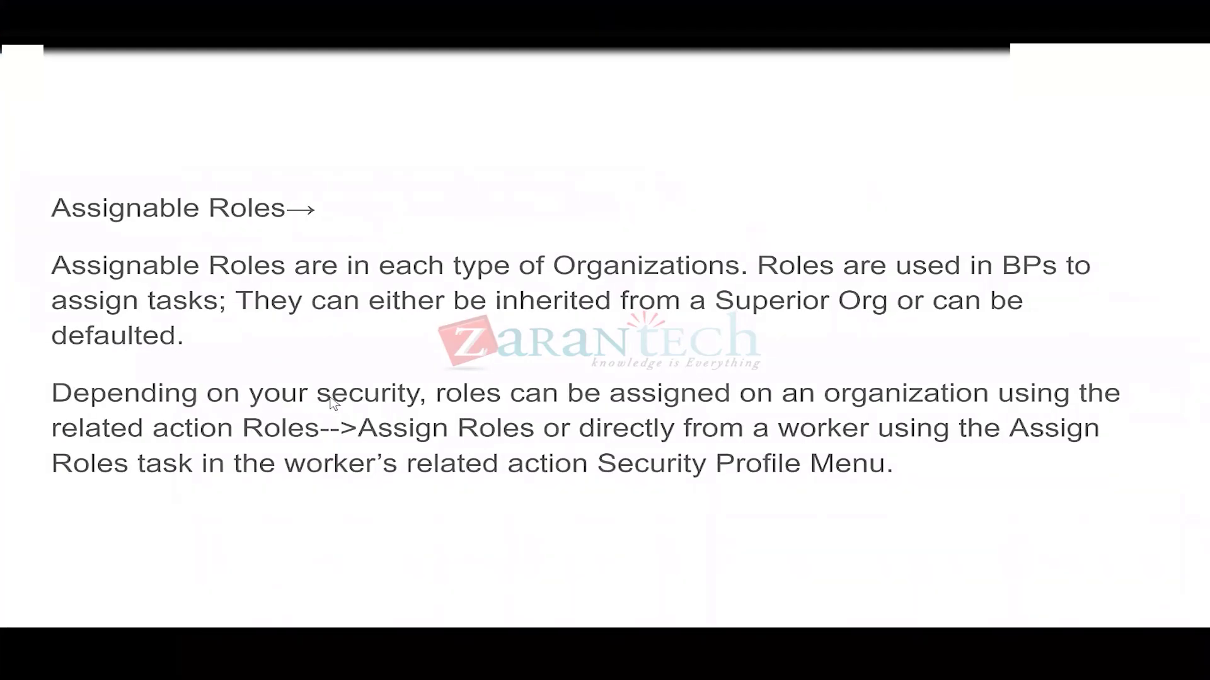
key("Right")
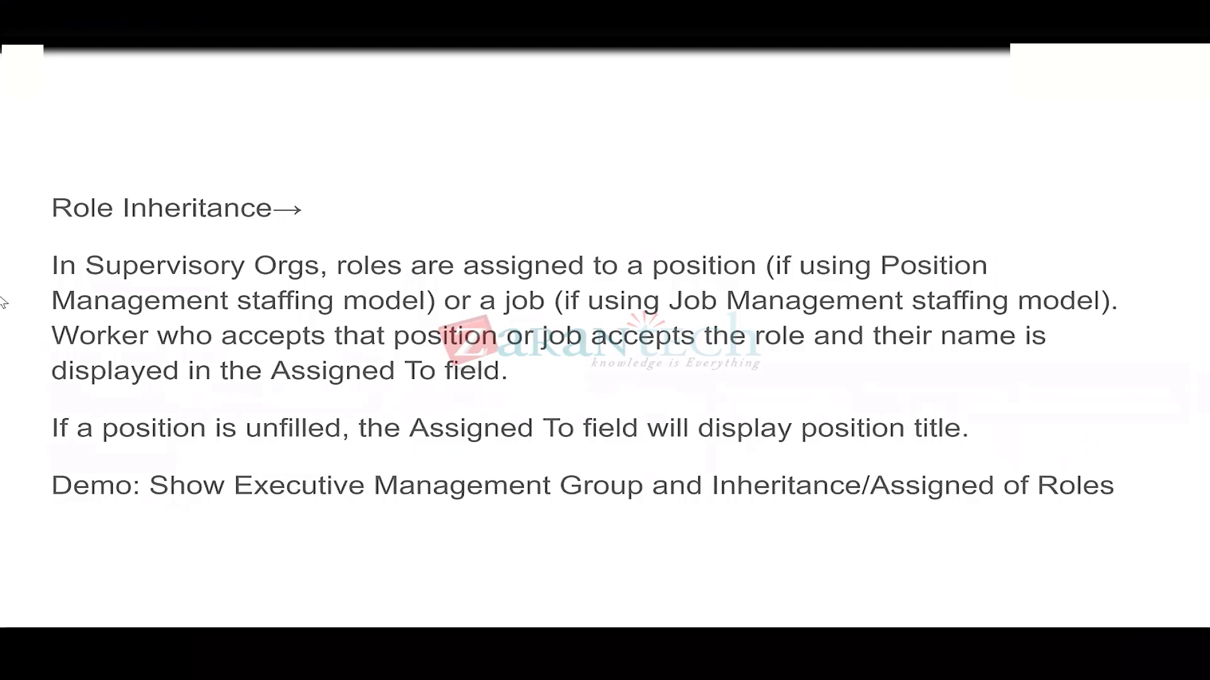
mouse_move(605, 7)
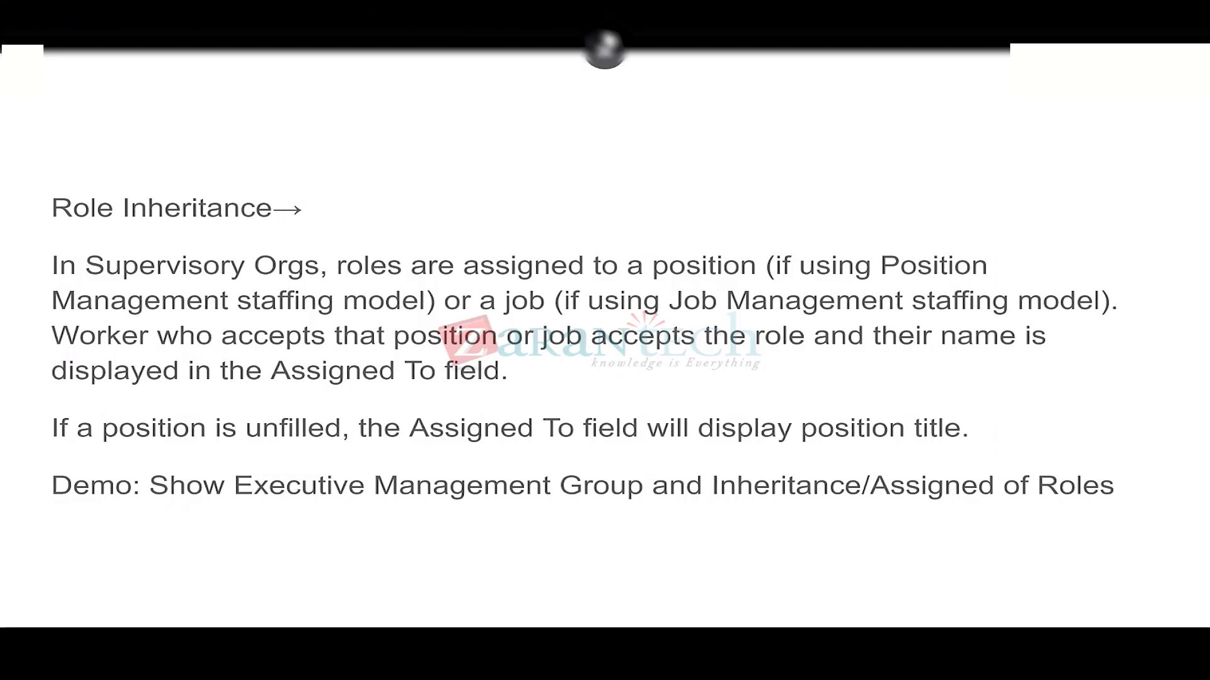